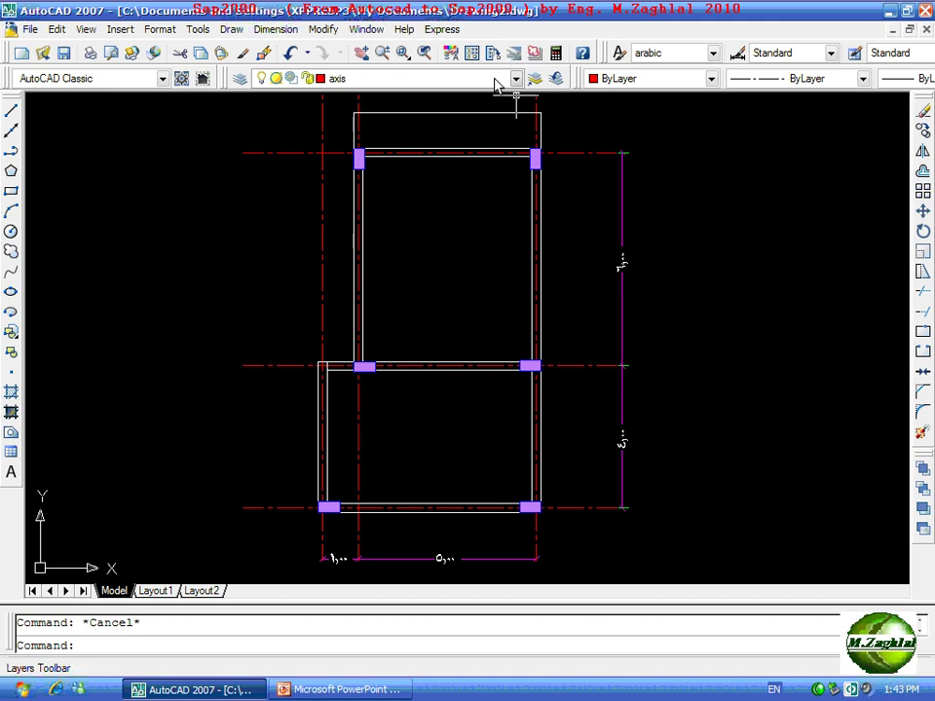
Create a new layer named sapbeams in the Layer Properties Manager.
left_click(239, 80)
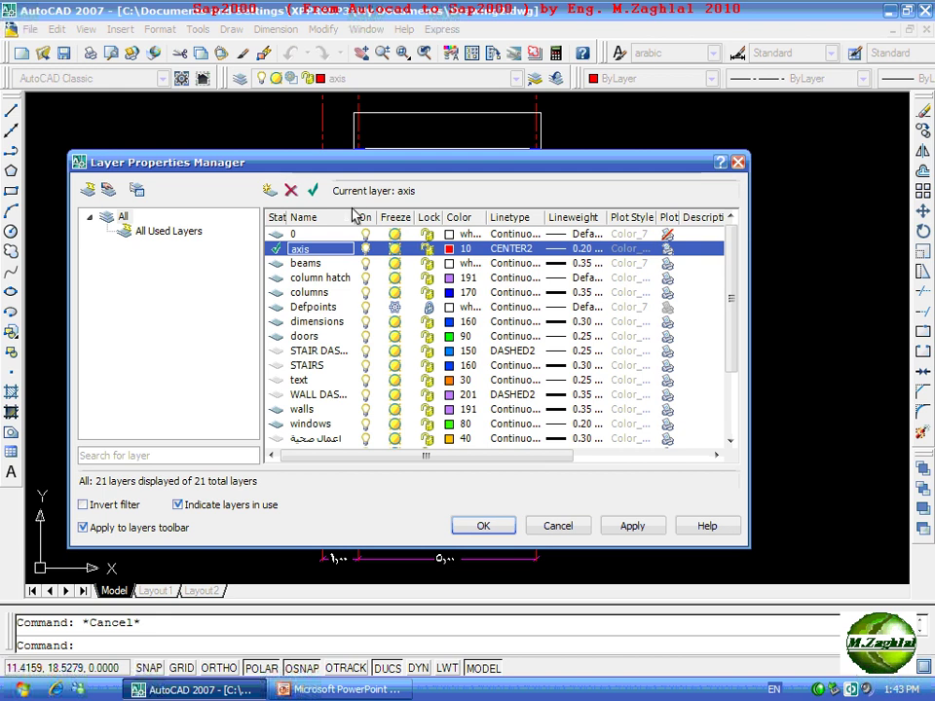
left_click(271, 190)
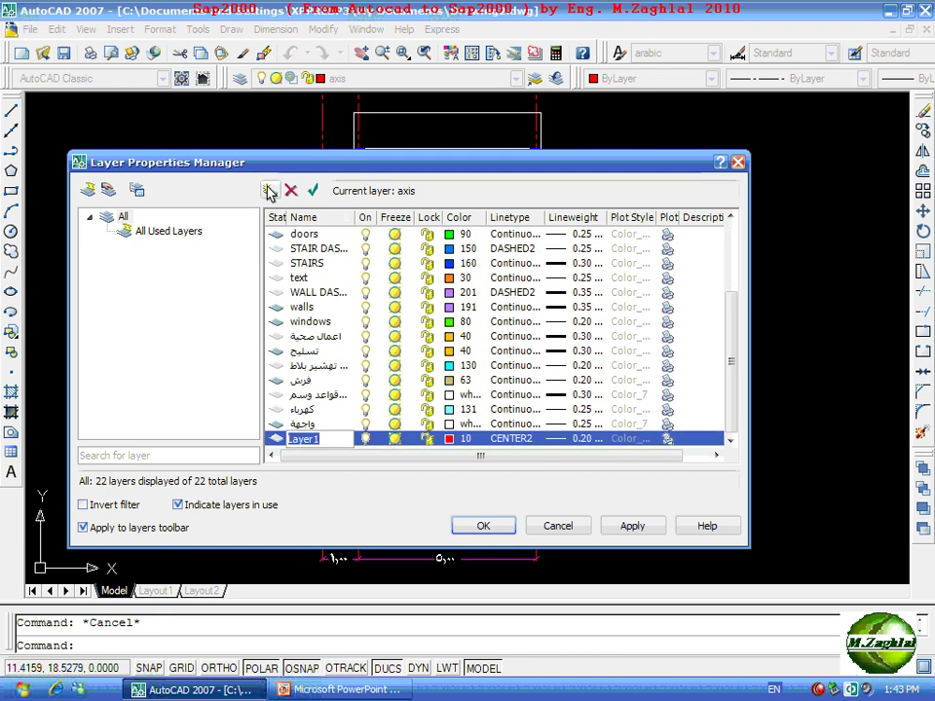
type("sa")
type("p")
type("beams")
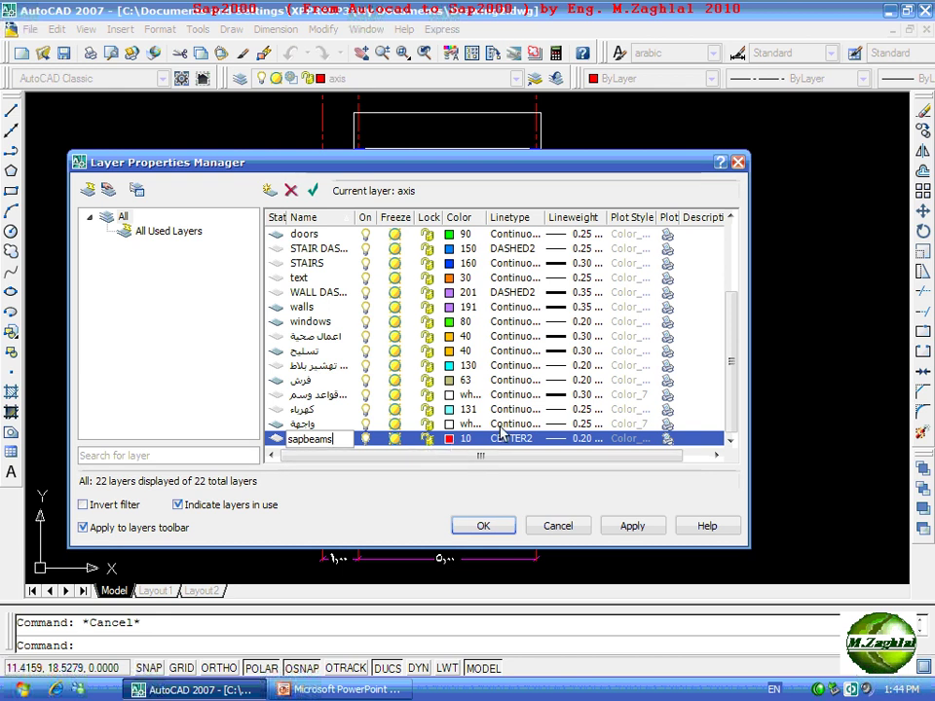
Give sapbeams colour 31 and the solid linetype 0, then add another new layer.
left_click(451, 440)
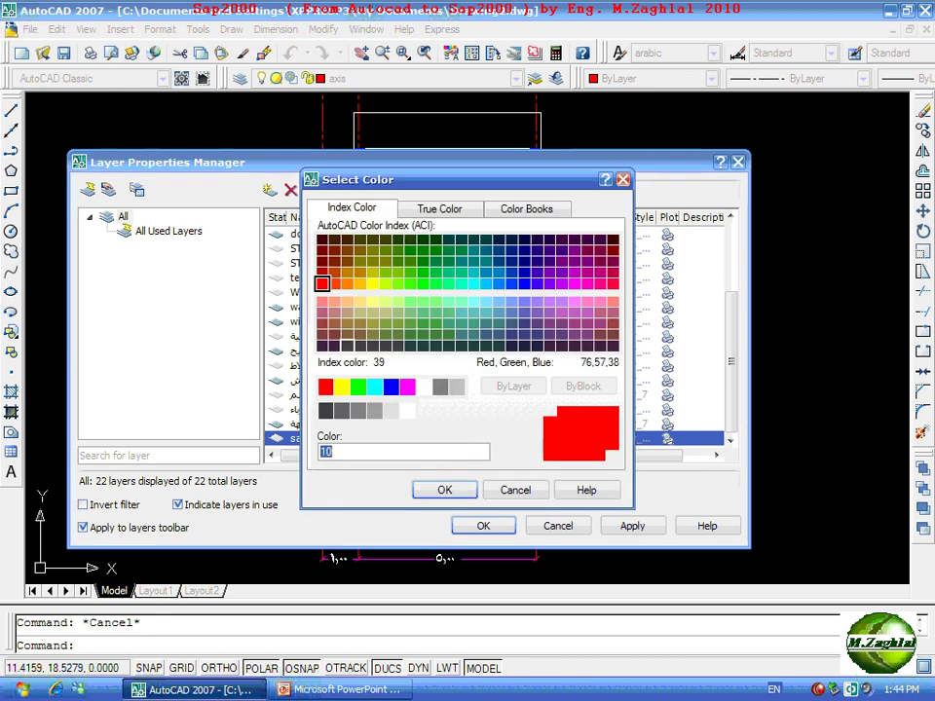
left_click(347, 301)
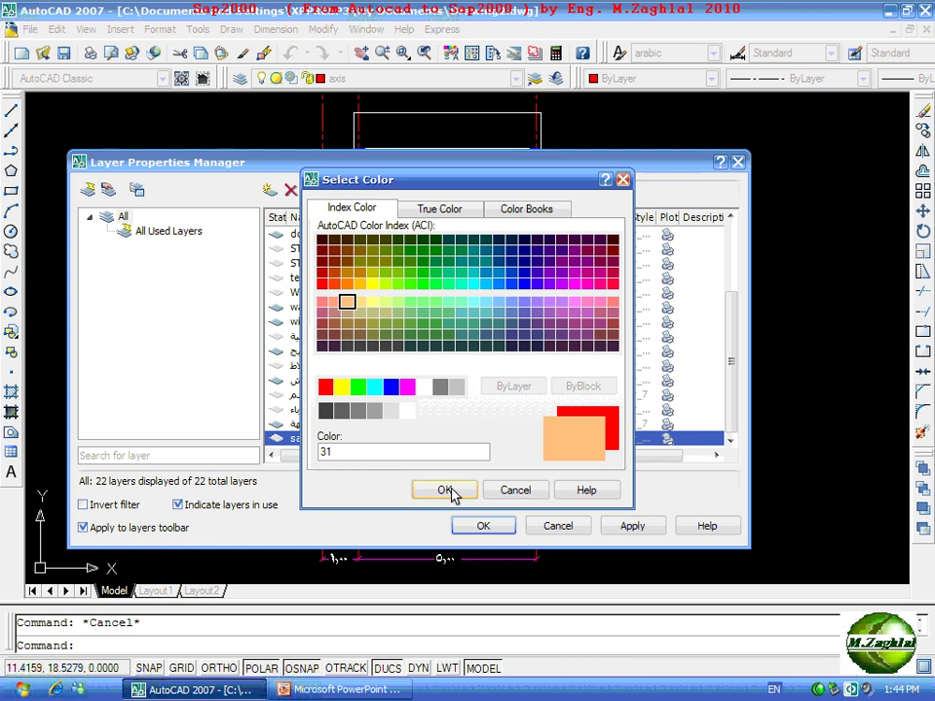
left_click(454, 493)
left_click(508, 438)
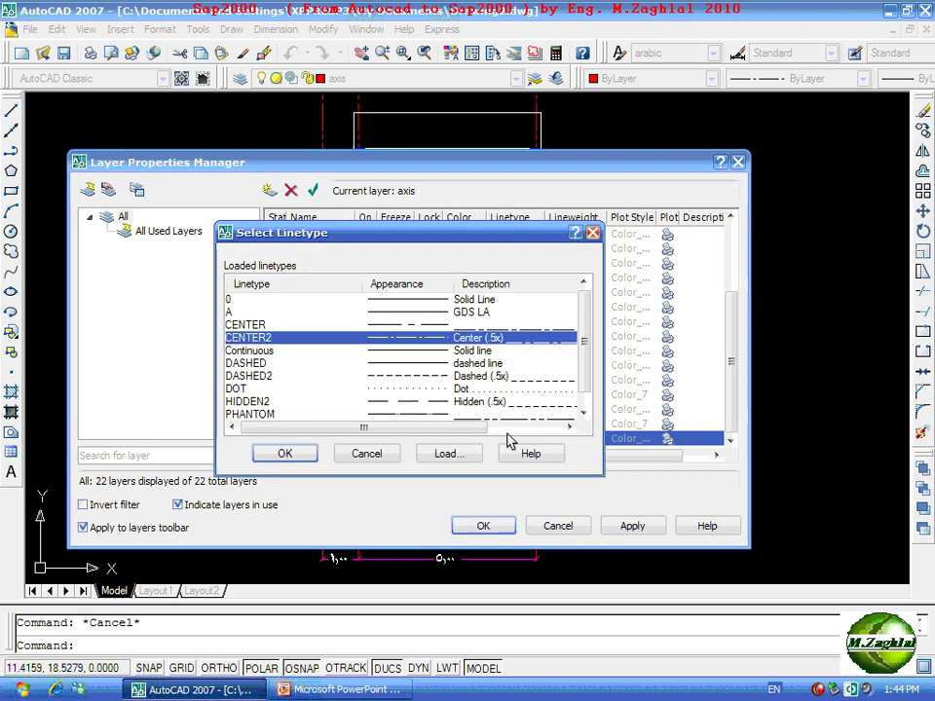
left_click(380, 300)
left_click(296, 453)
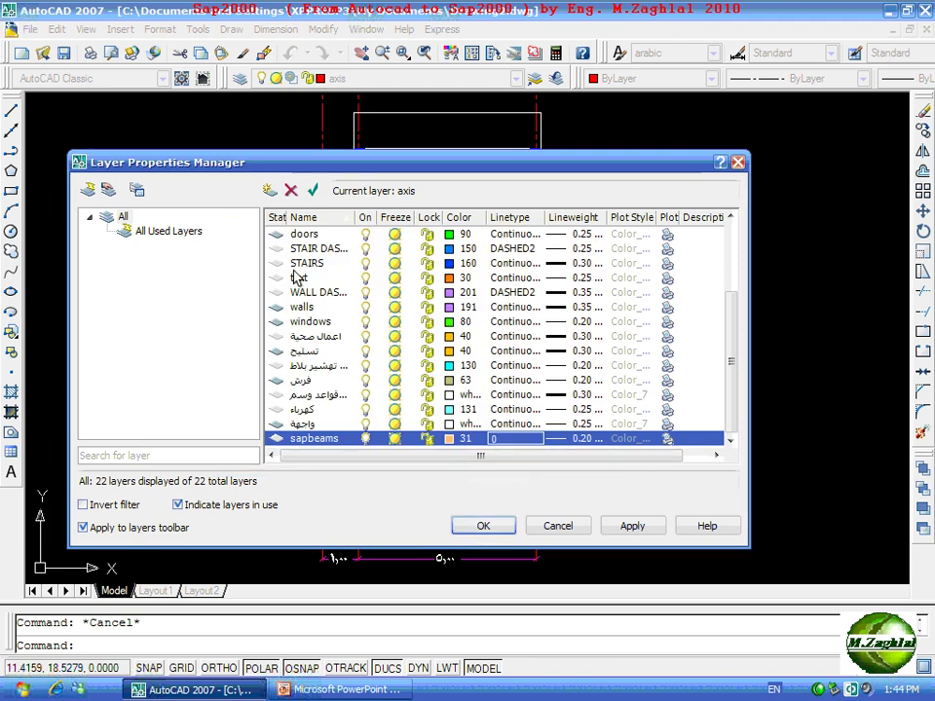
left_click(270, 191)
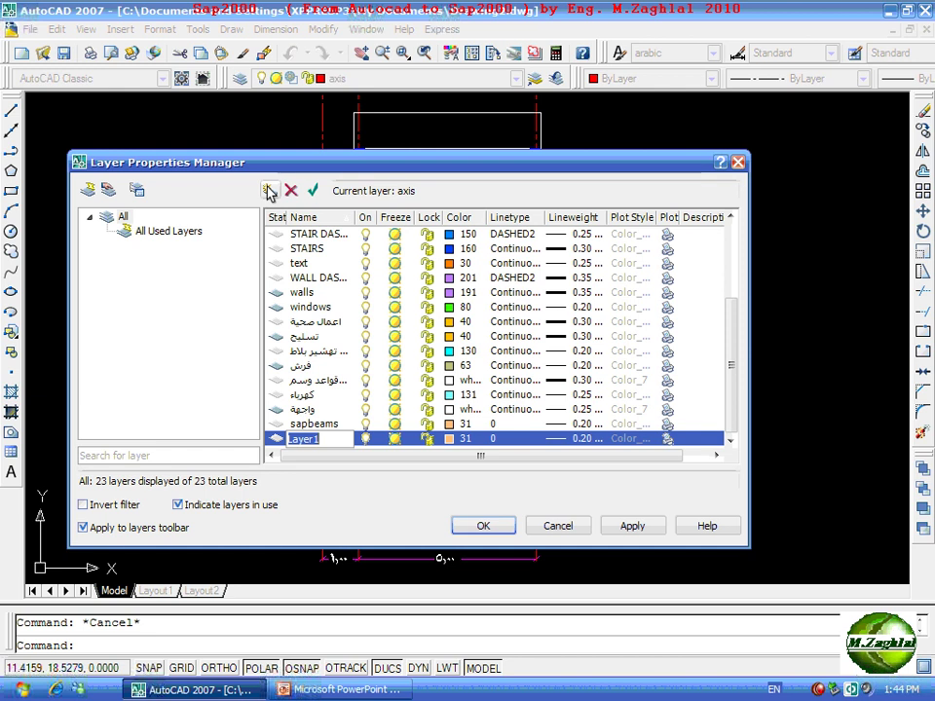
Name the second layer sapshells and set its colour to green 101.
type("sap")
type("shellls")
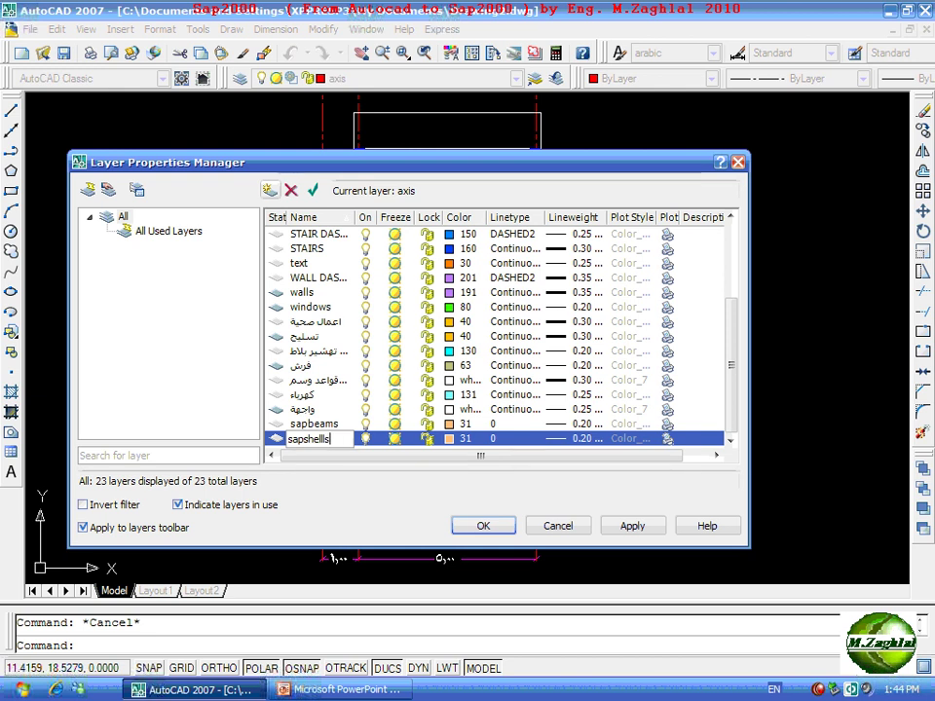
key("BackSpace")
key("BackSpace")
type("s")
left_click(449, 440)
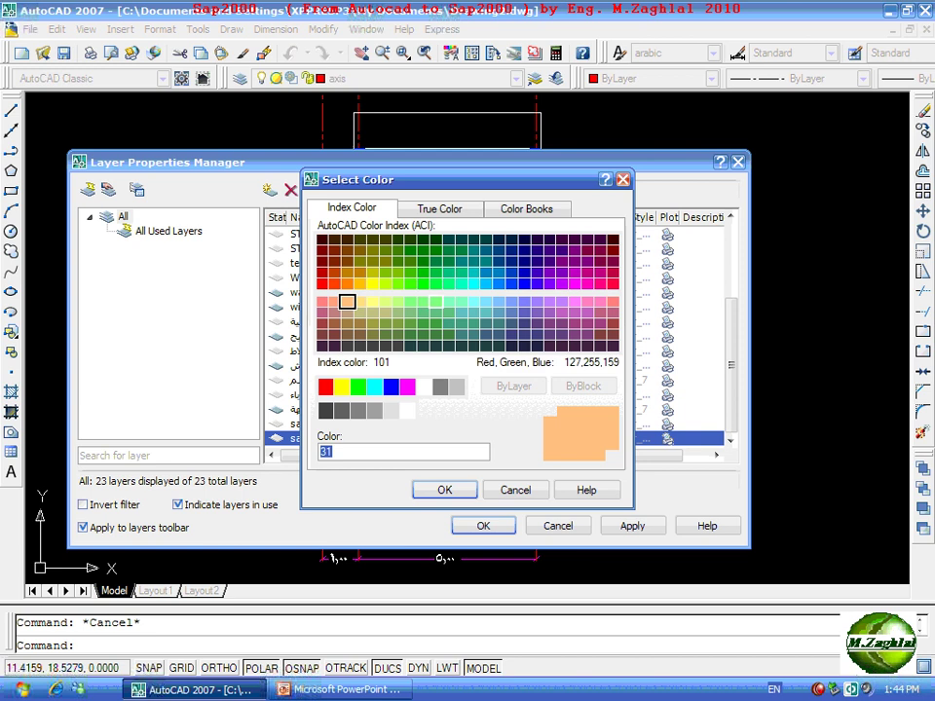
left_click(436, 302)
left_click(442, 492)
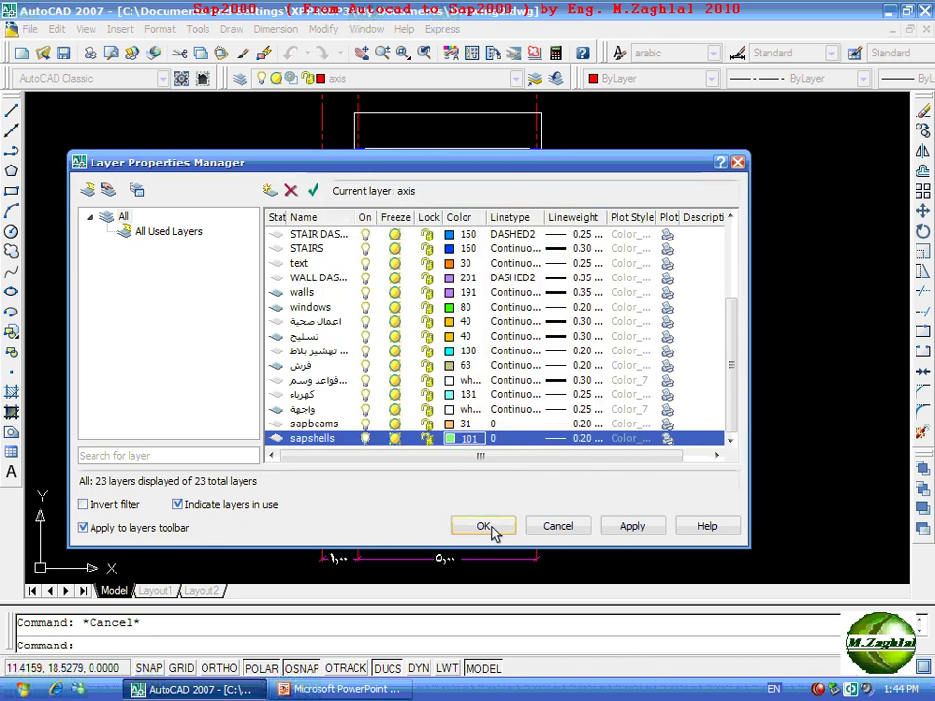
Make sapbeams the current layer and close the layer manager.
double_click(285, 427)
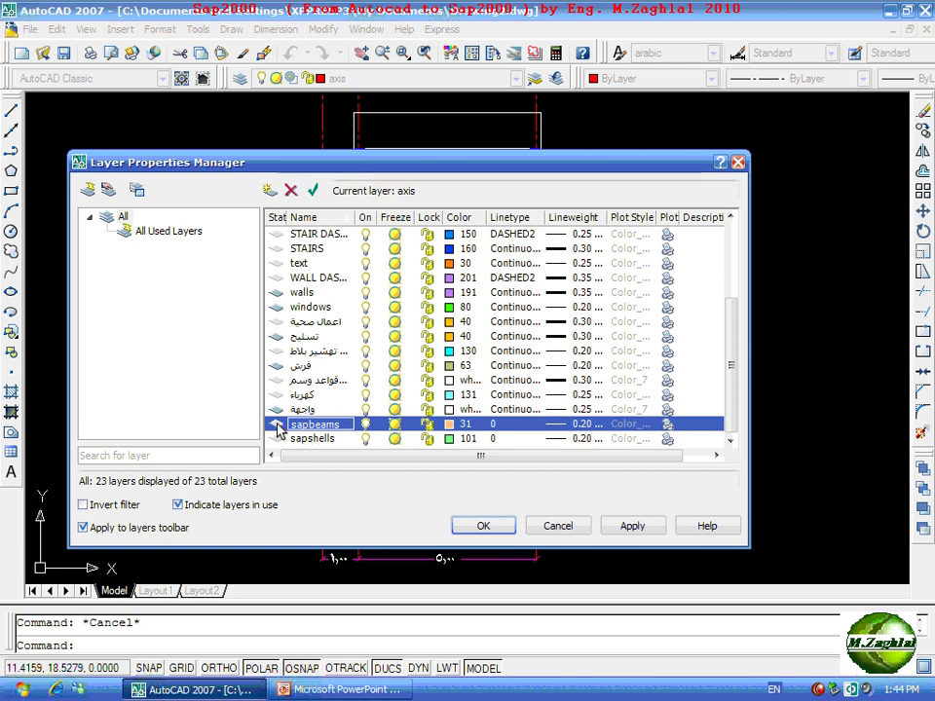
left_click(313, 190)
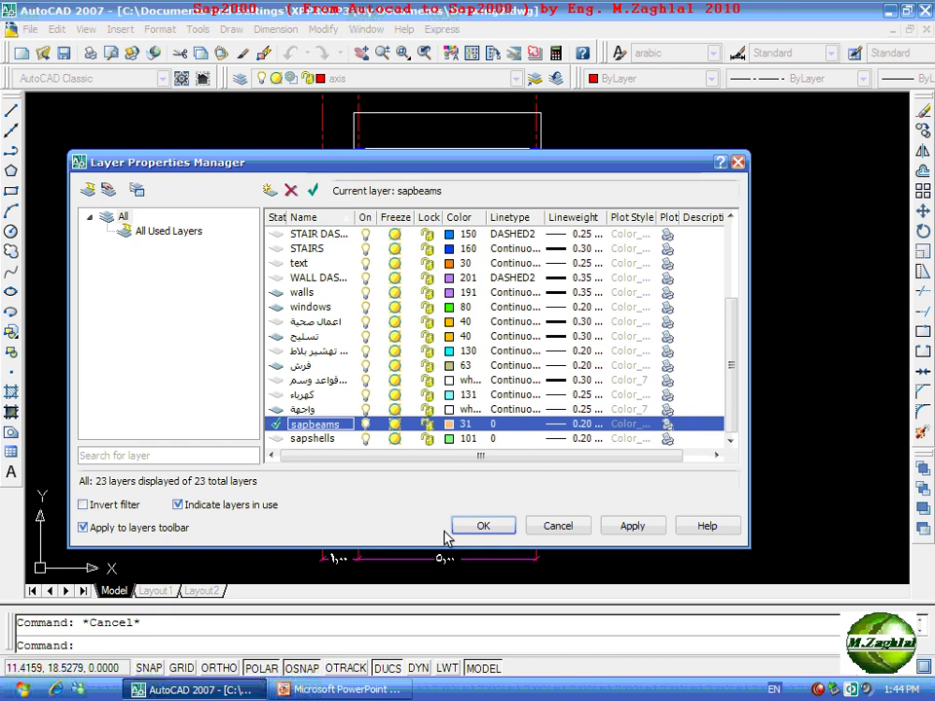
left_click(481, 526)
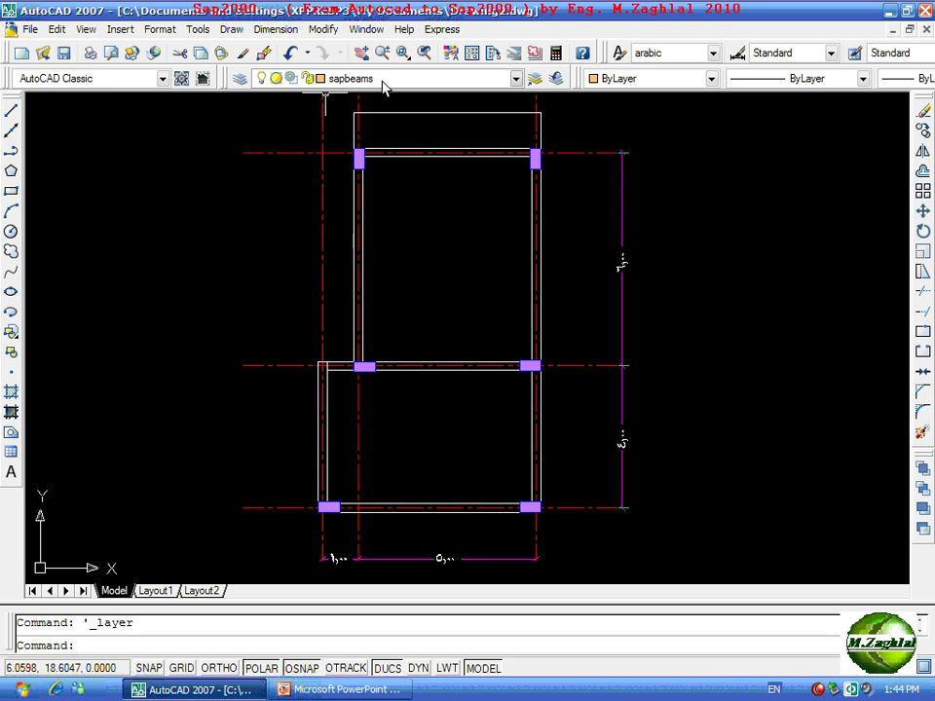
Trace a beam line along the bottom, right and top beams of the bay.
left_click(10, 112)
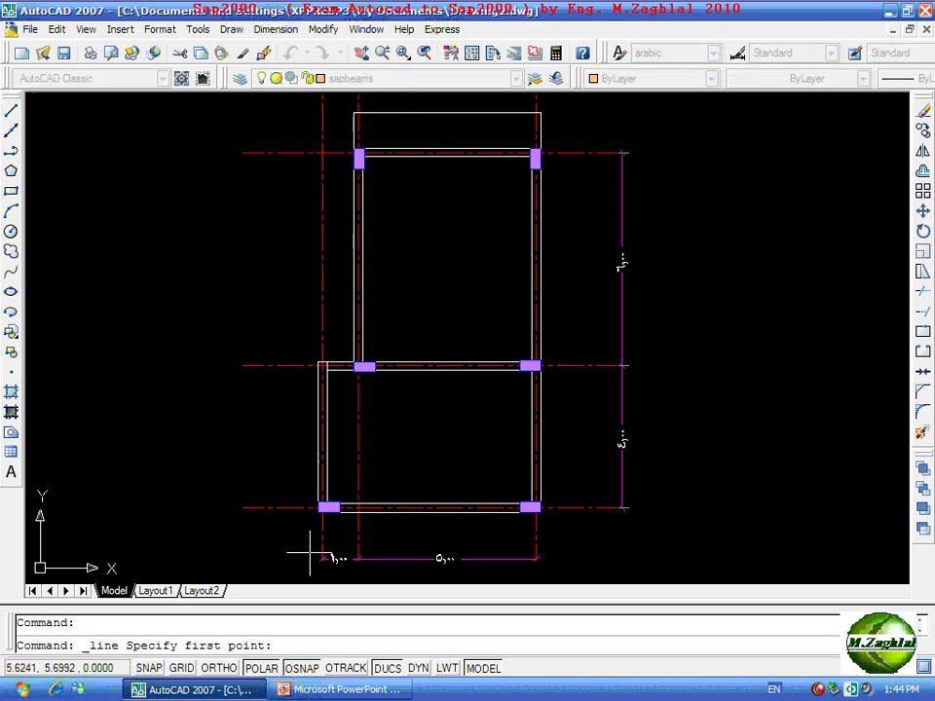
scroll(309, 550, "up", 3)
left_click(332, 463)
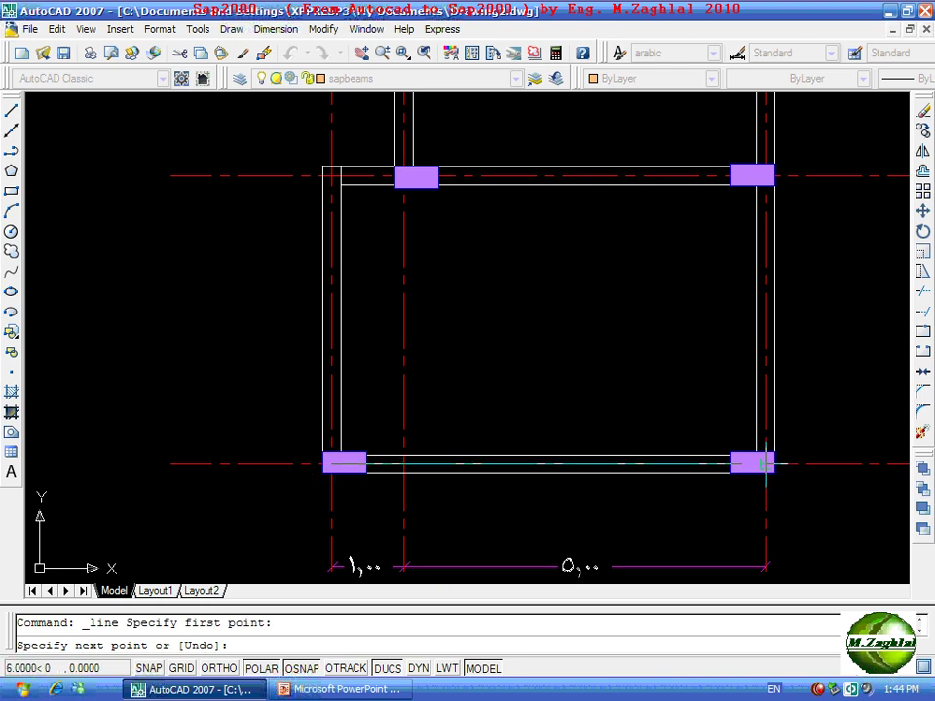
left_click(764, 462)
left_click(765, 174)
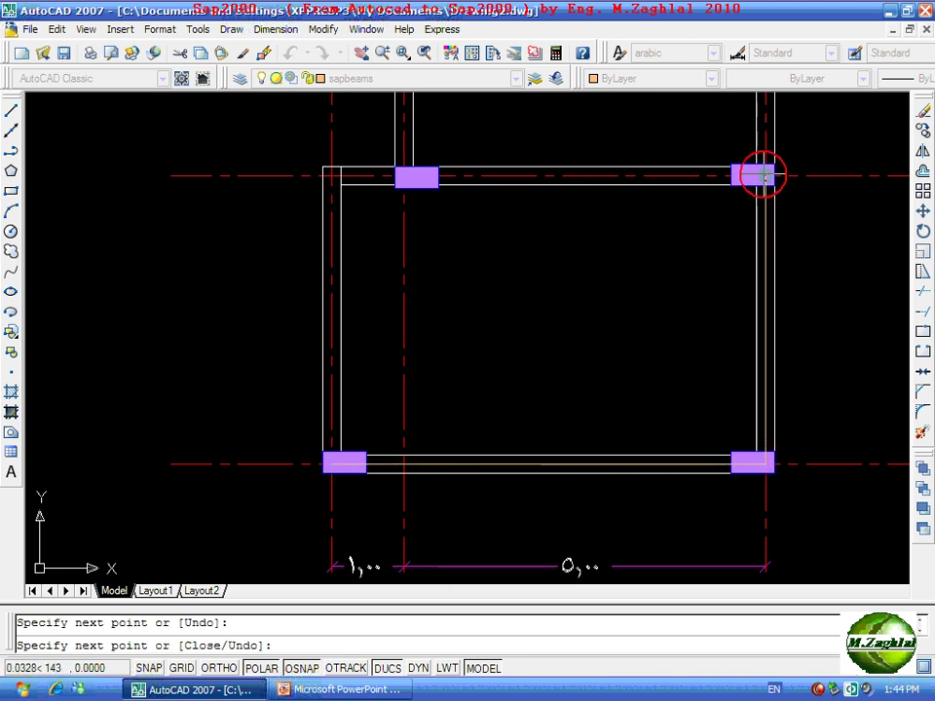
mouse_move(710, 168)
middle_mouse_down()
mouse_move(626, 363)
mouse_move(605, 522)
middle_mouse_up()
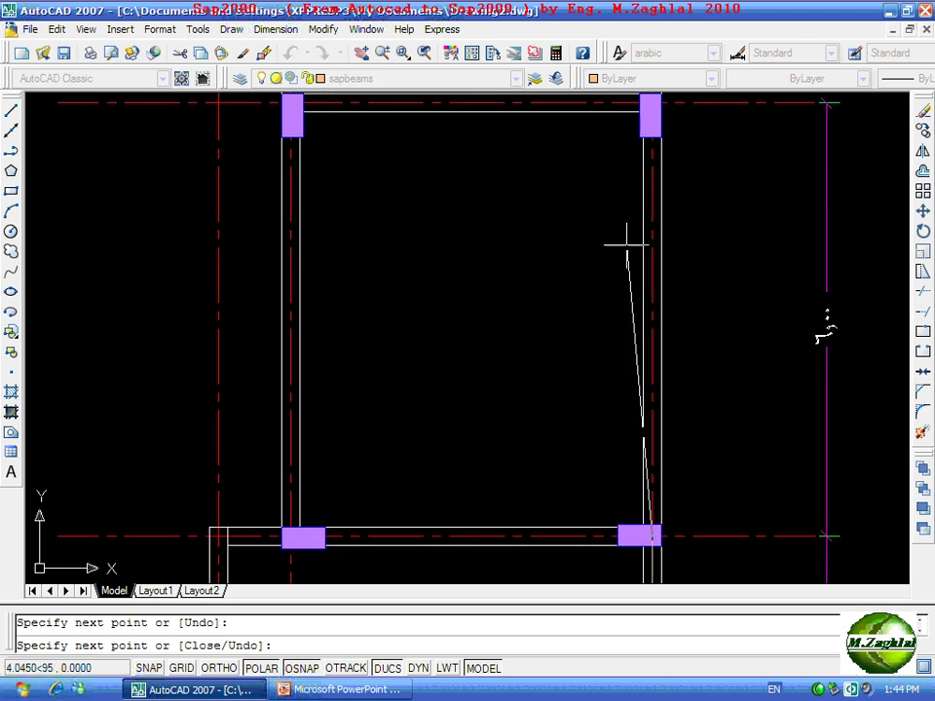
middle_click_drag(625, 136, 626, 263)
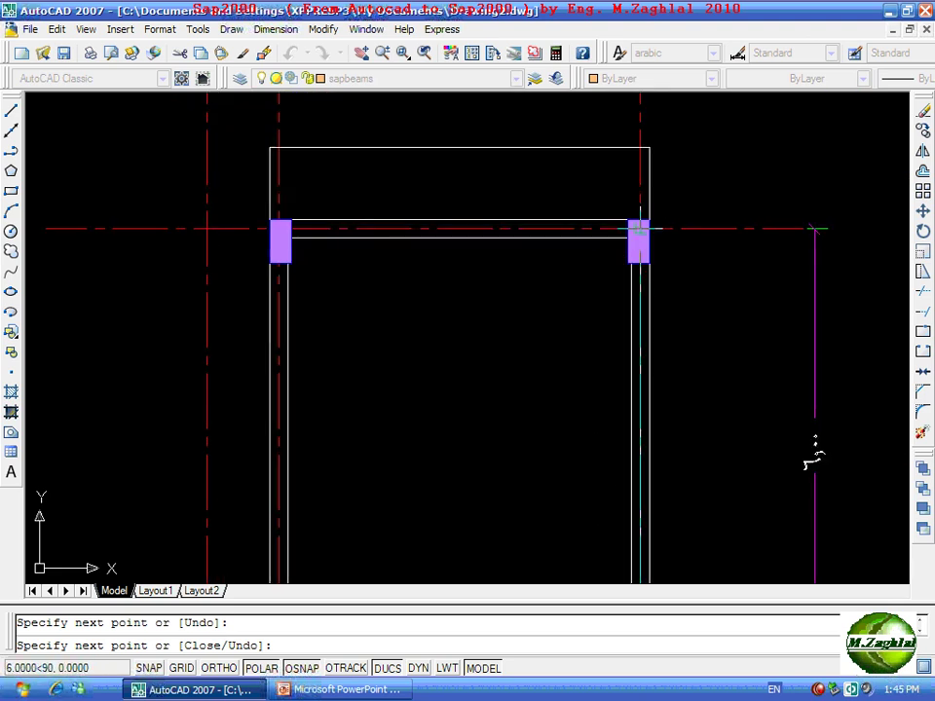
left_click(639, 229)
left_click(279, 228)
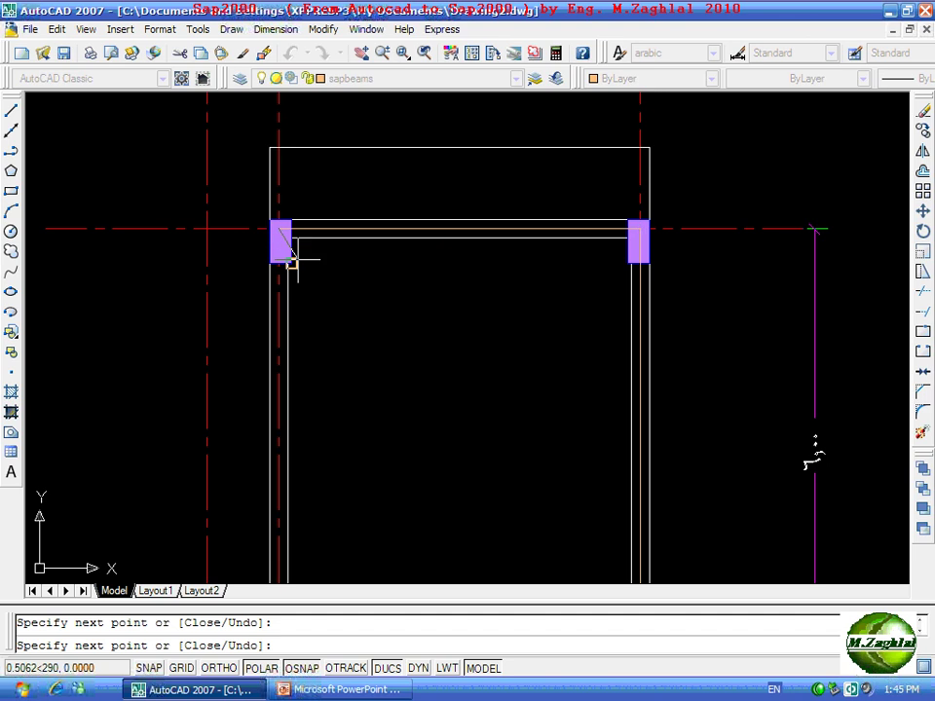
middle_click_drag(292, 257, 330, 468)
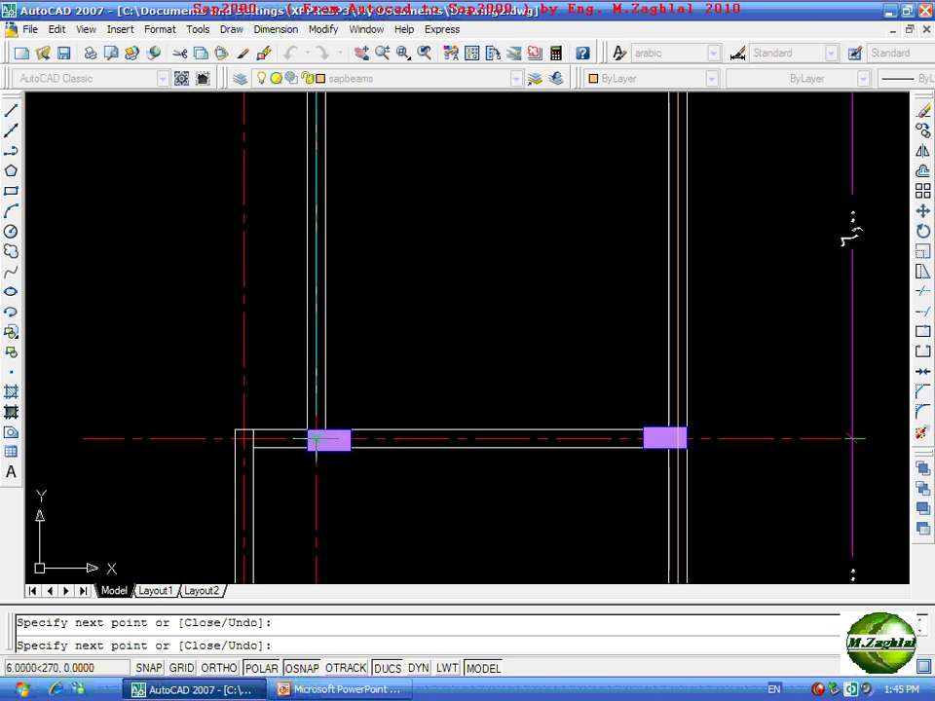
left_click(674, 440)
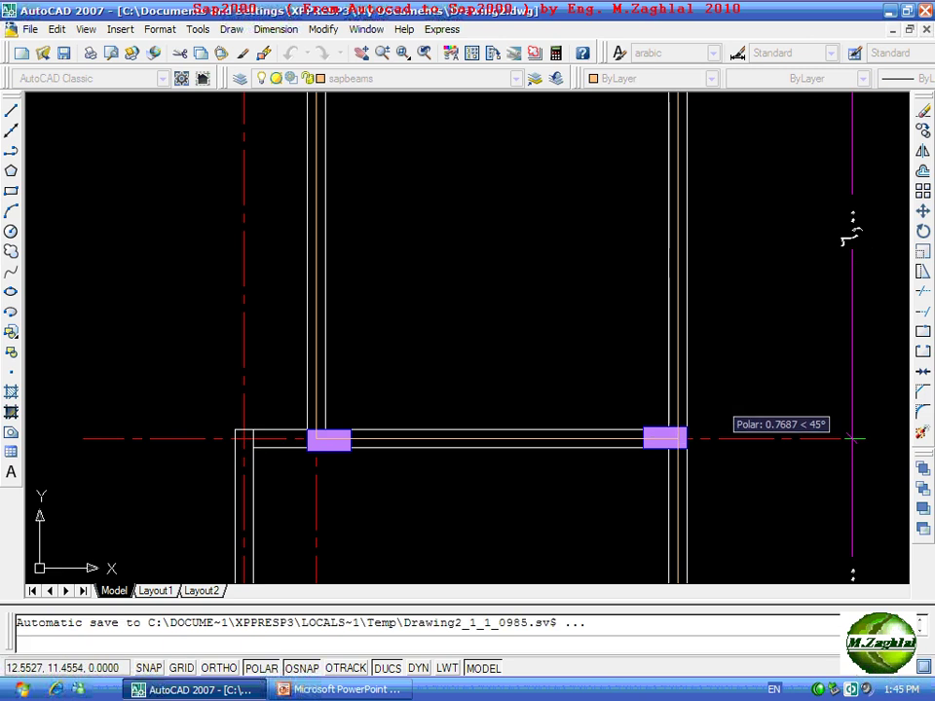
key("Escape")
Draw another beam line from the top-left corner down the left side, then pan to the upper bay.
middle_click_drag(416, 426, 518, 186)
key("Return")
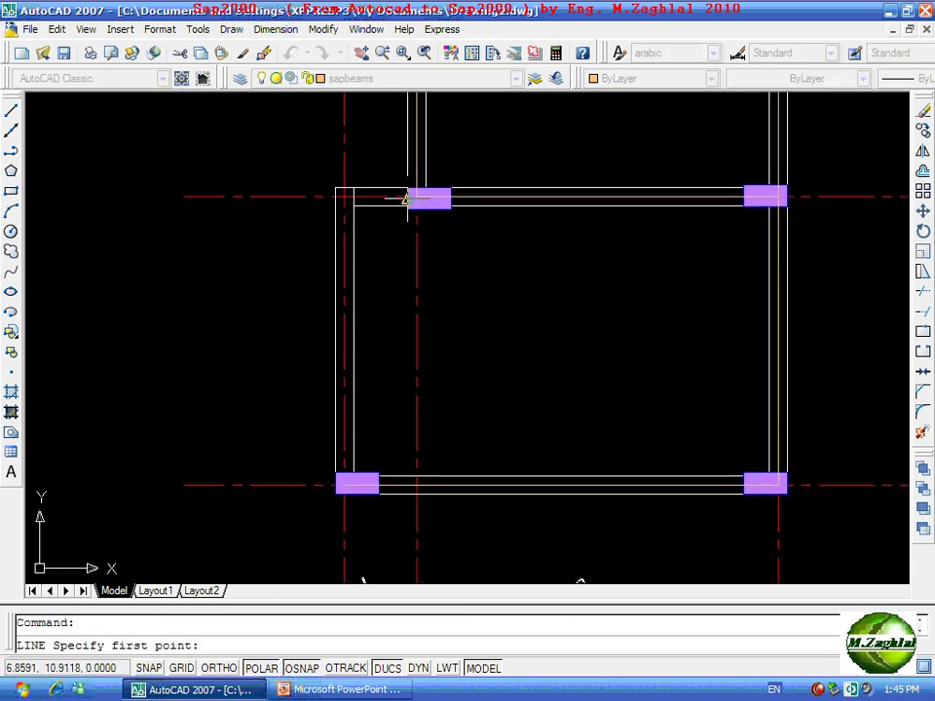
left_click(407, 199)
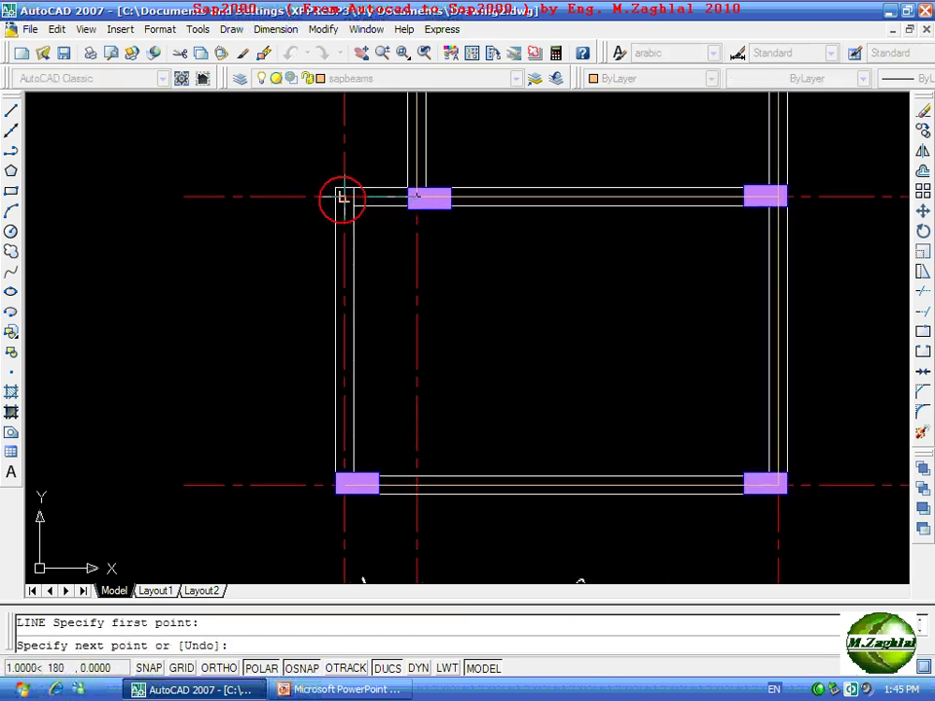
left_click(342, 198)
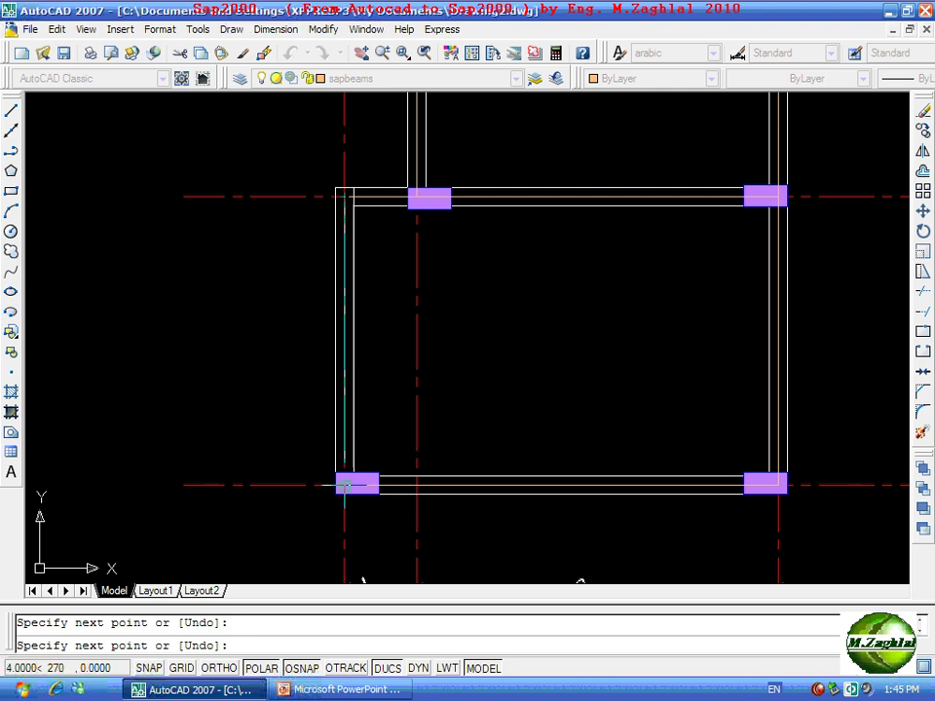
left_click(343, 484)
key("Return")
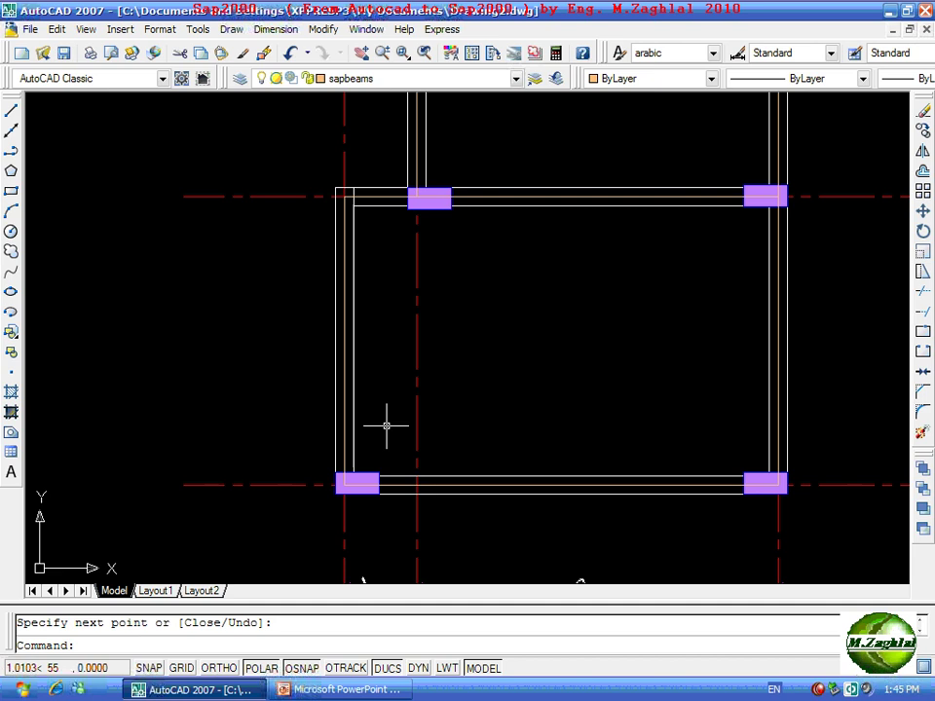
scroll(365, 195, "up", 5)
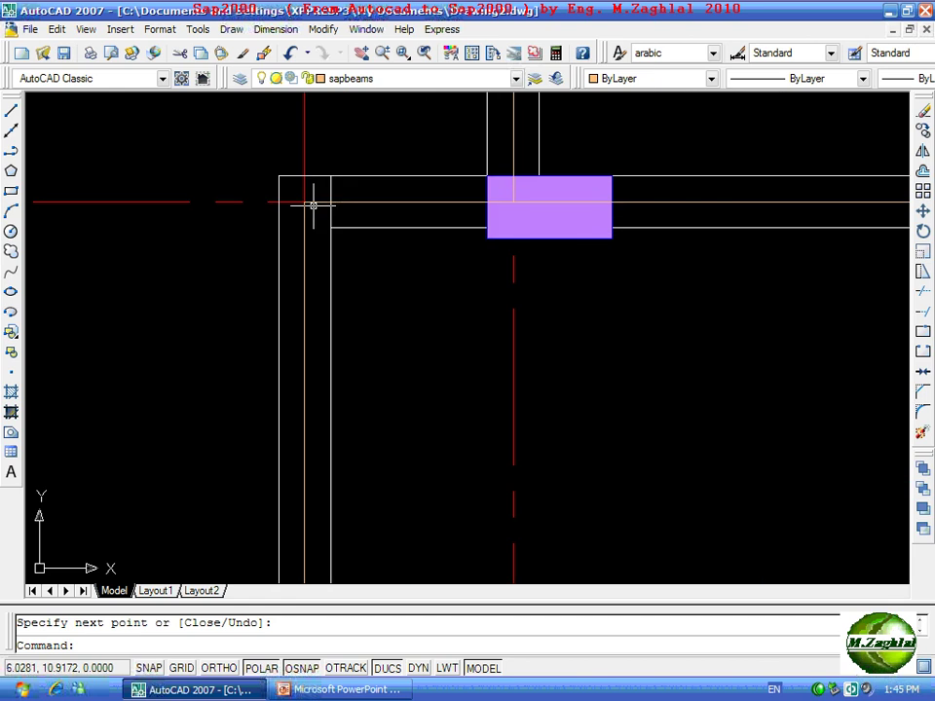
scroll(309, 211, "down", 5)
middle_click_drag(376, 211, 385, 407)
mouse_move(424, 277)
middle_mouse_down()
mouse_move(357, 442)
mouse_move(351, 286)
mouse_move(371, 254)
middle_mouse_up()
left_click(360, 78)
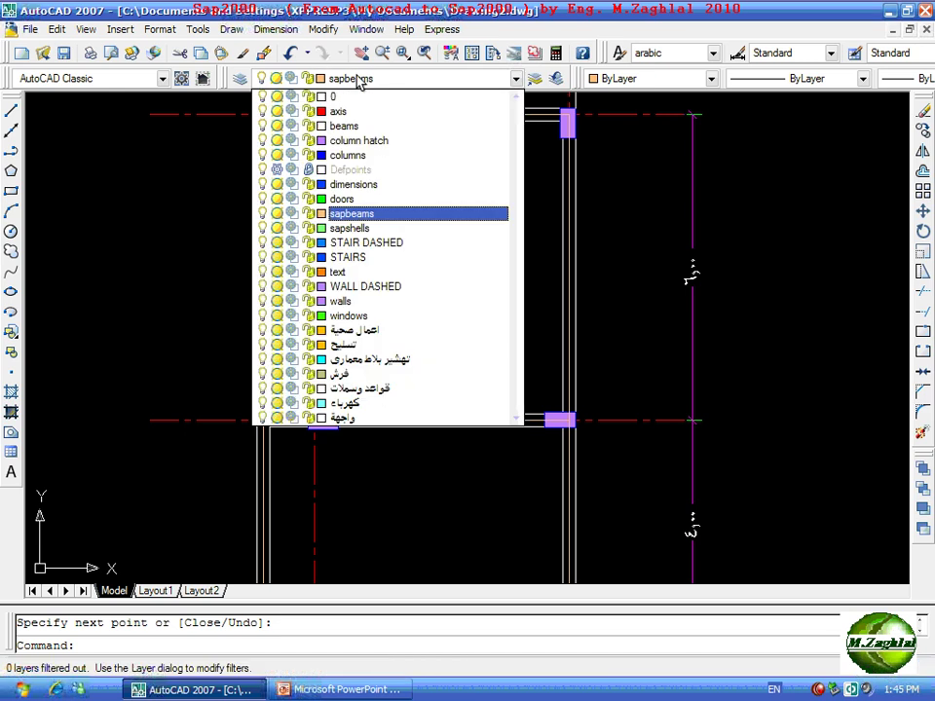
Make sapshells the current layer and start the 3D Face command from Draw > Modeling > Meshes.
left_click(365, 230)
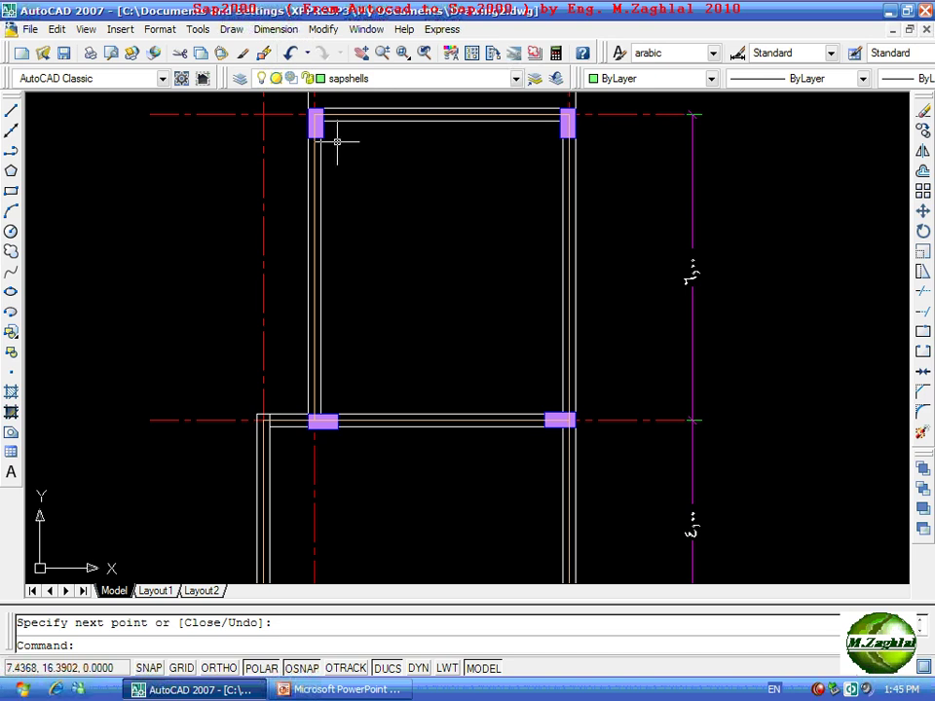
left_click(232, 29)
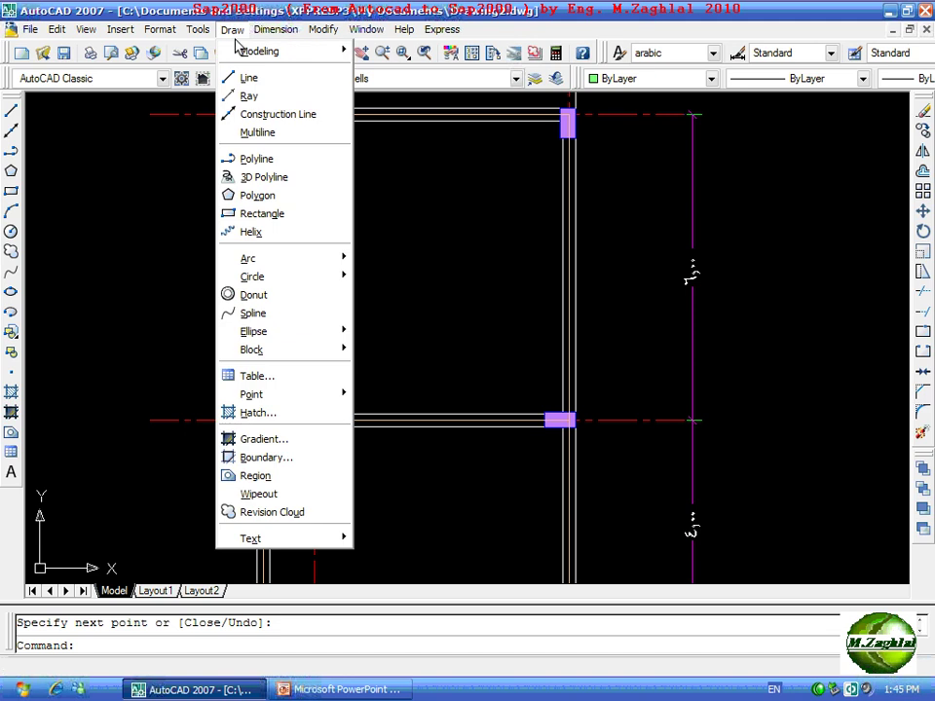
mouse_move(259, 50)
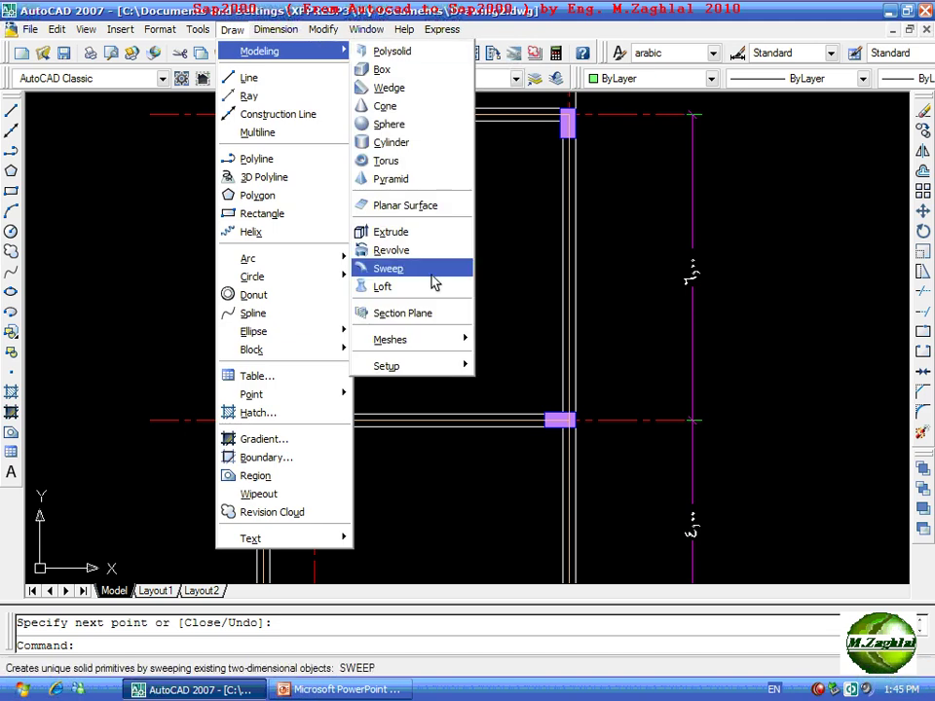
mouse_move(390, 339)
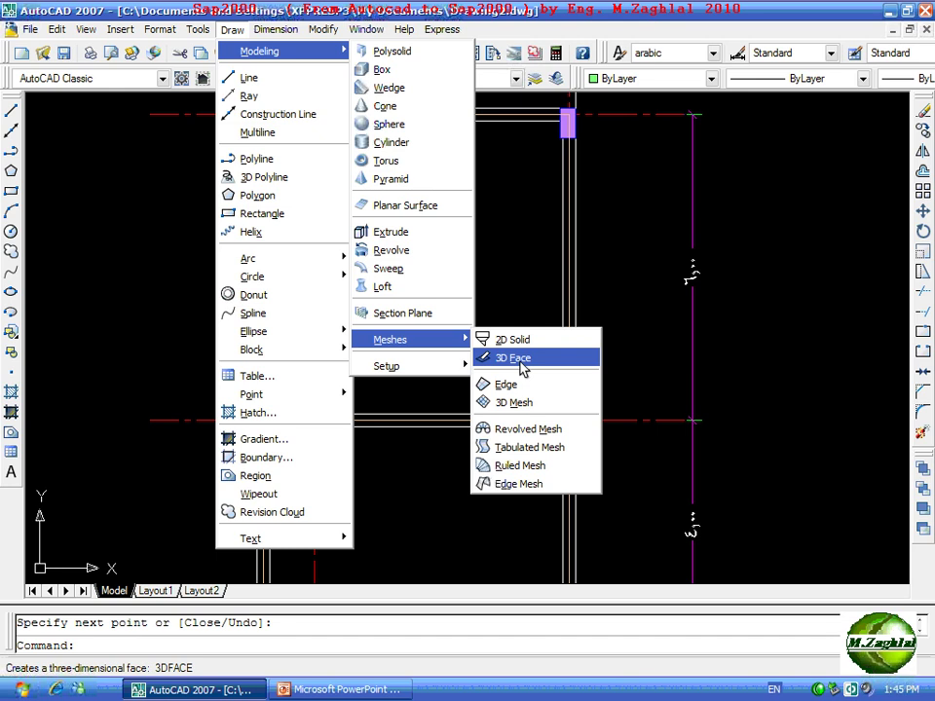
left_click(520, 364)
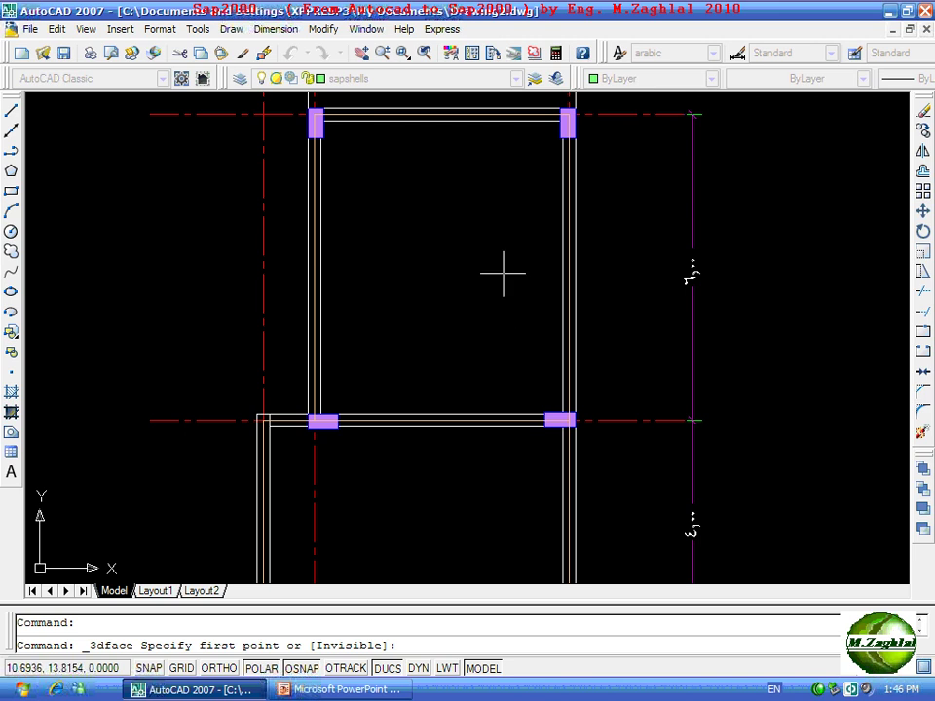
Draw a 3D face over the wide span between the four column corners.
middle_click_drag(503, 269, 491, 206)
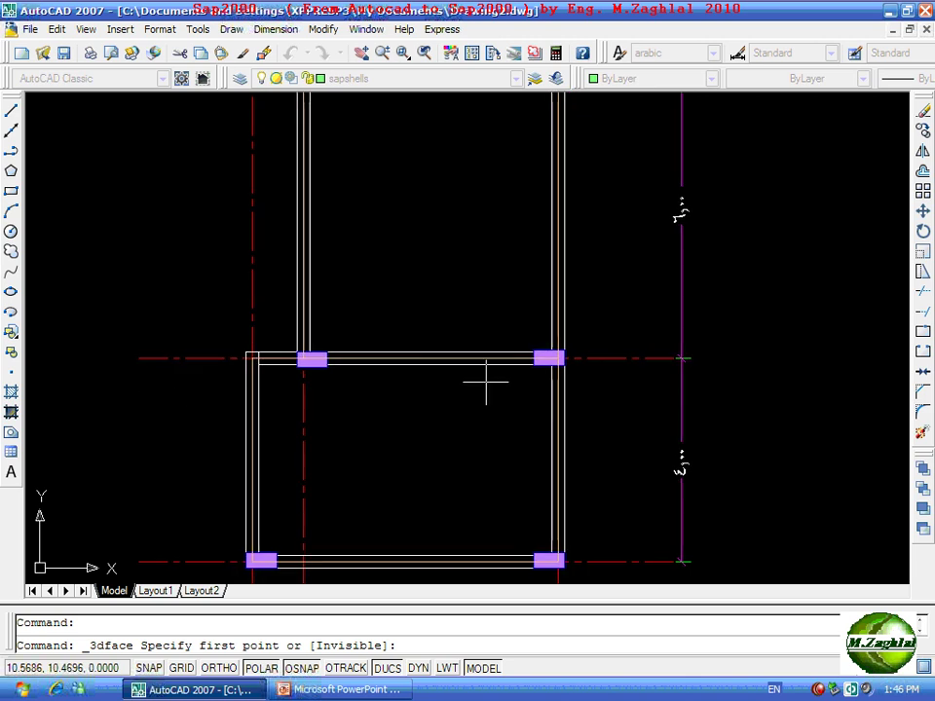
middle_click_drag(486, 382, 499, 265)
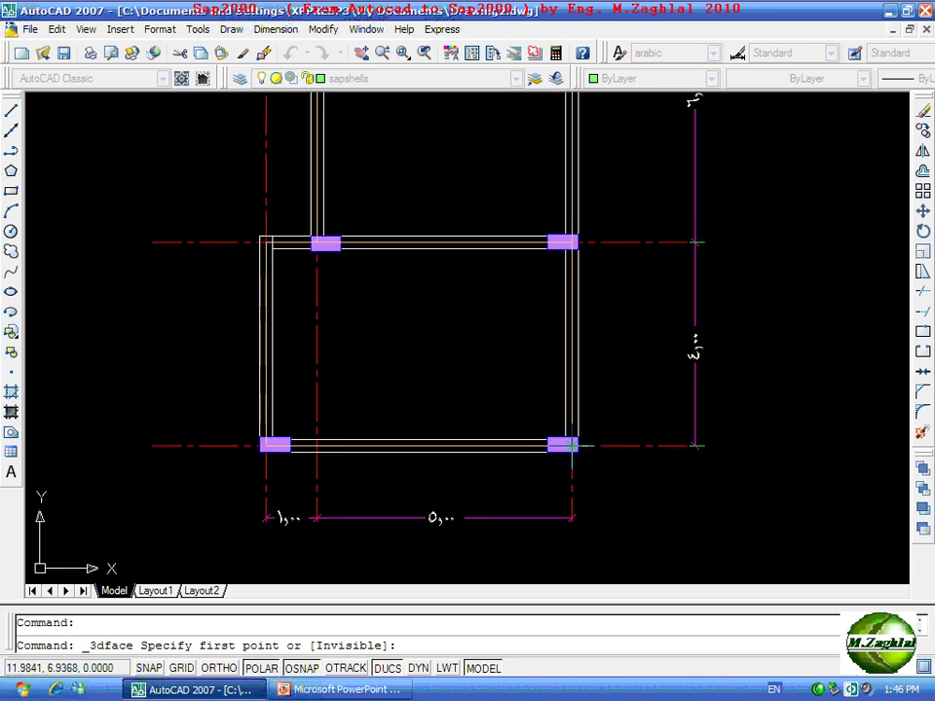
left_click(571, 445)
scroll(560, 439, "up", 2)
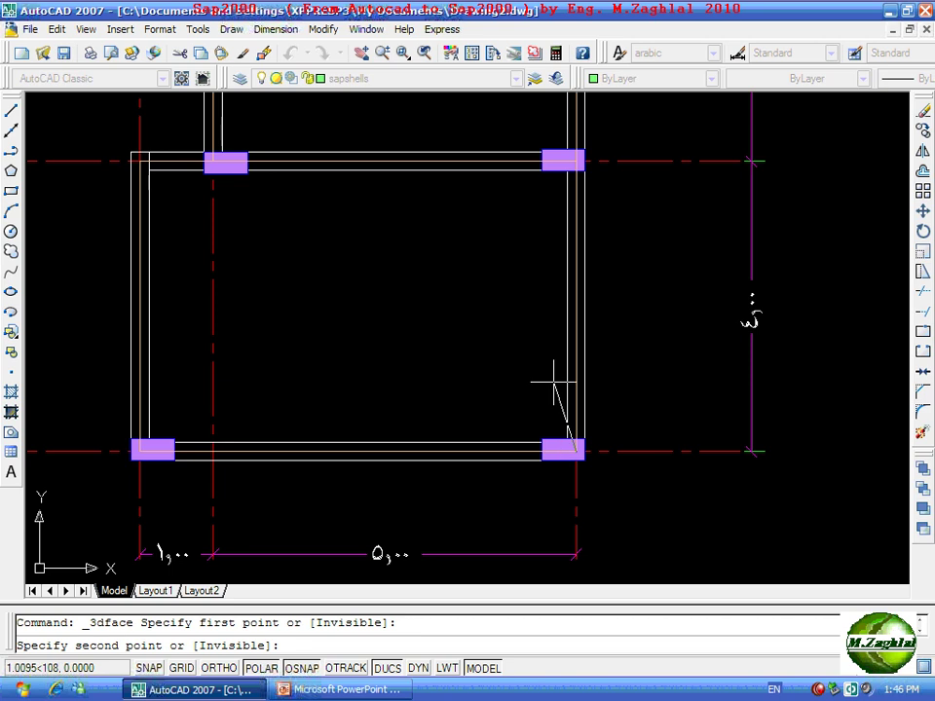
left_click(572, 160)
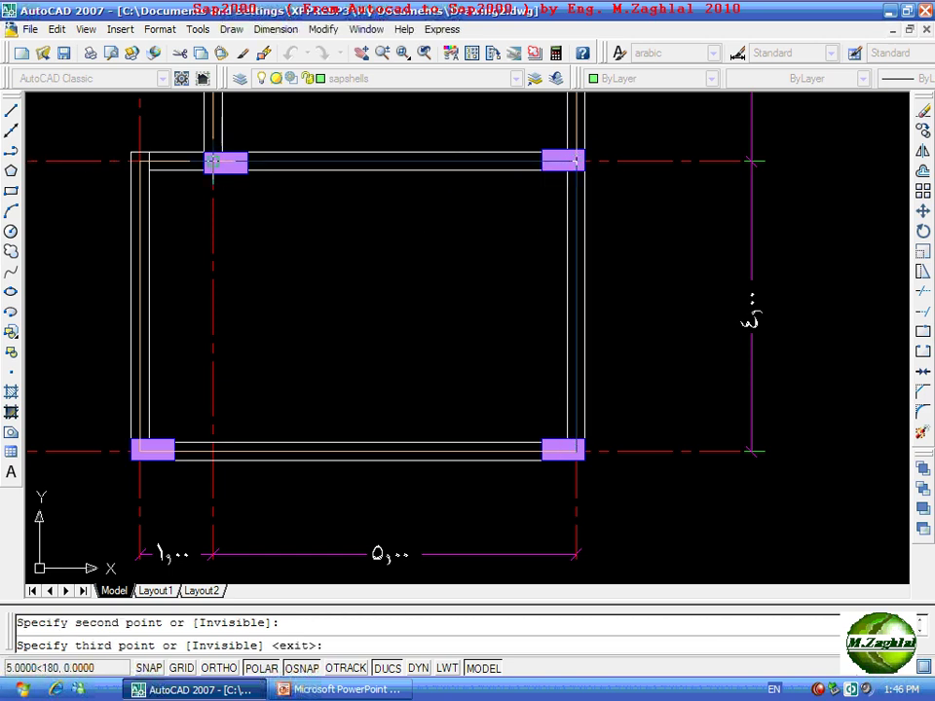
left_click(213, 161)
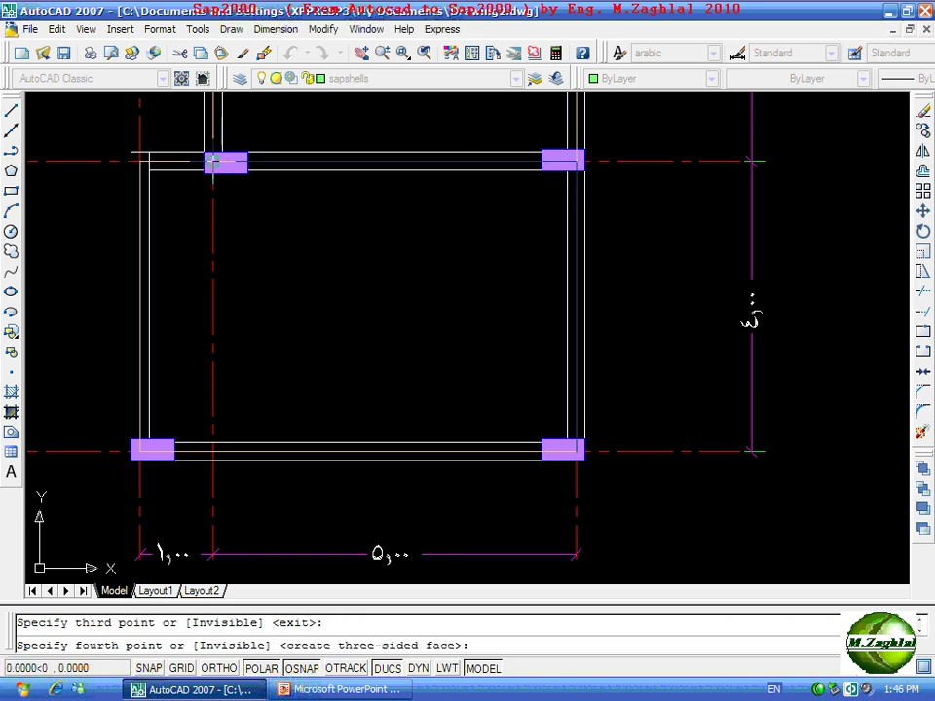
left_click(212, 449)
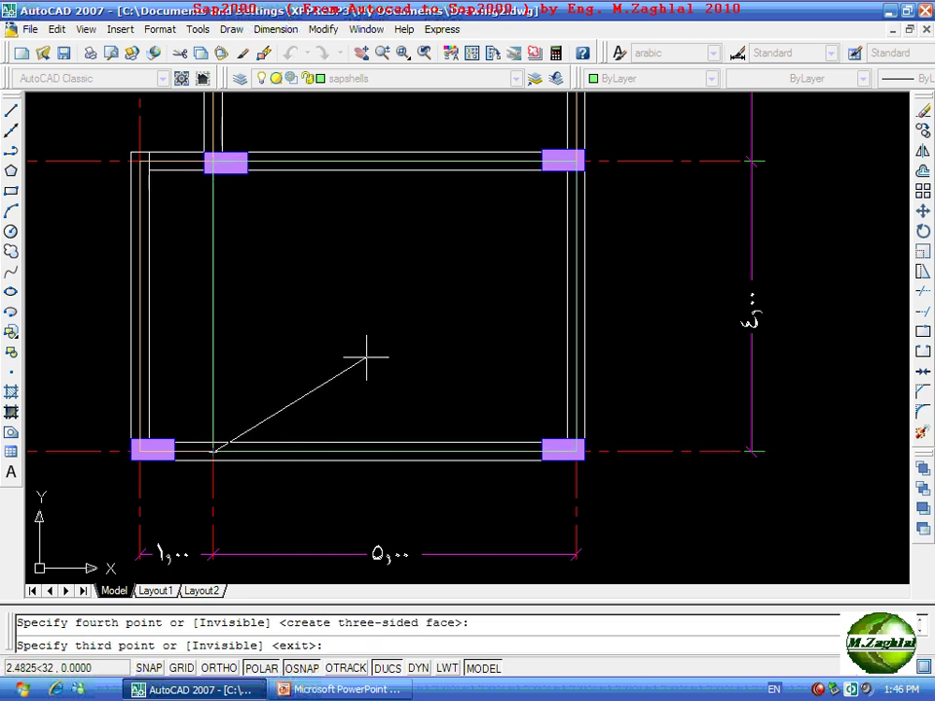
key("Return")
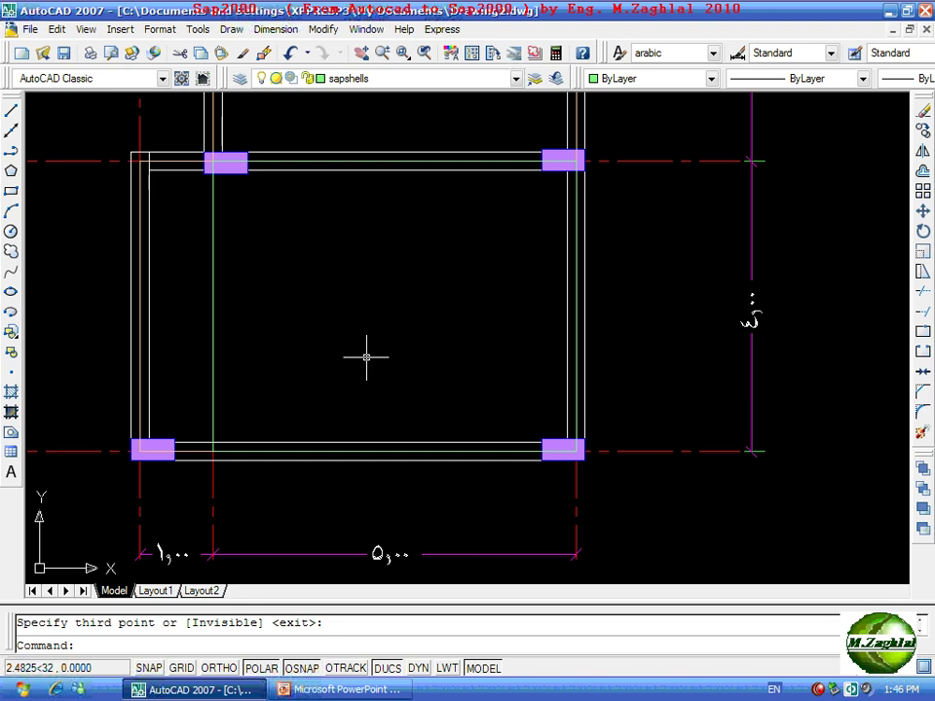
Draw a second 3D face over the narrow left strip, then pan out to the whole frame.
key("Return")
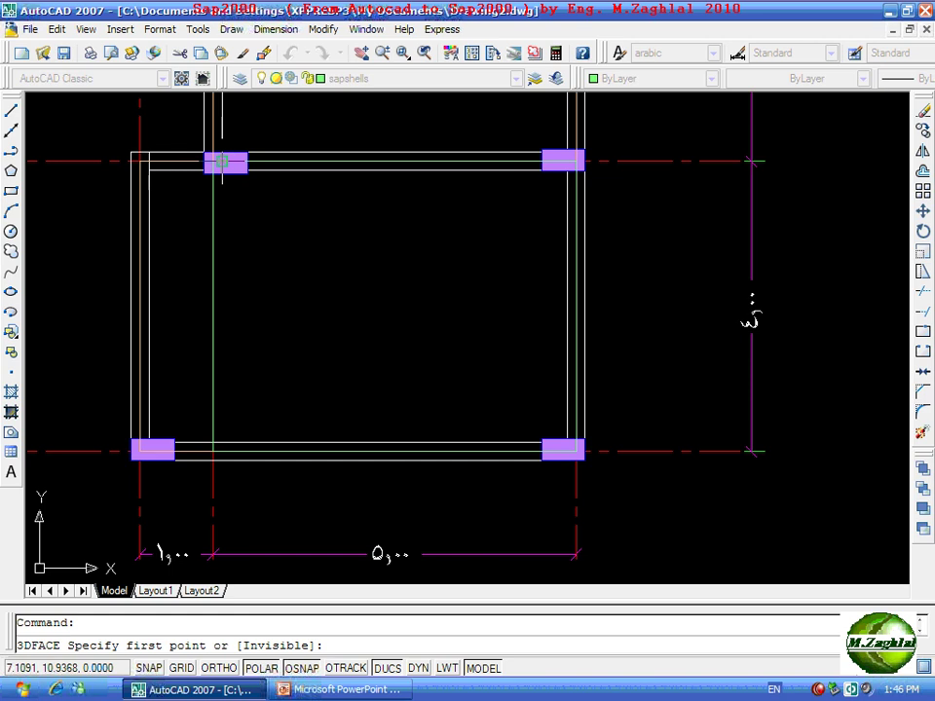
scroll(209, 161, "up", 1)
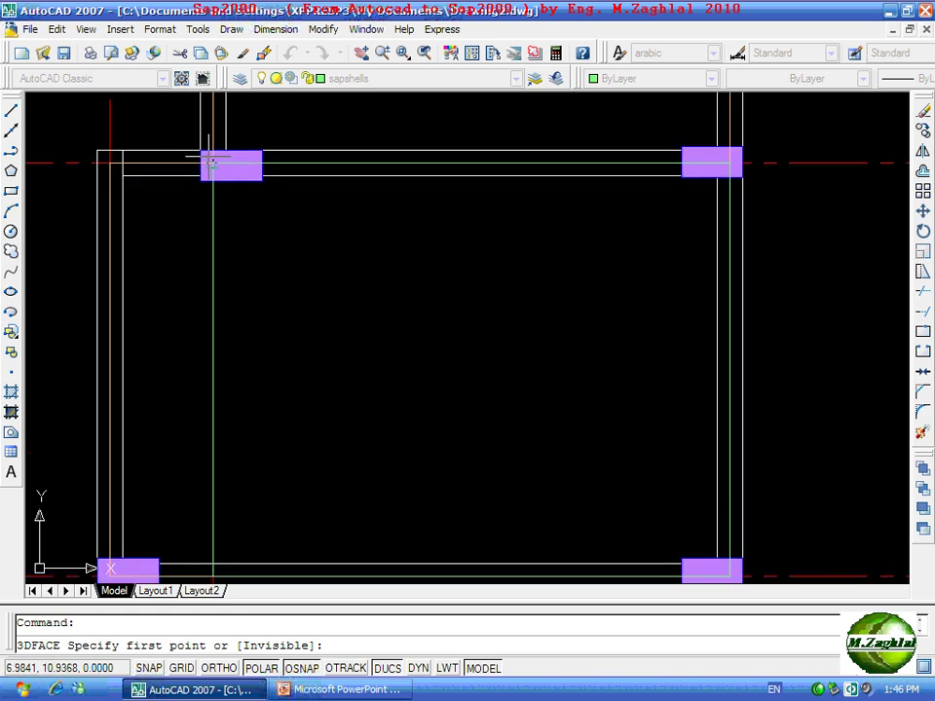
left_click(209, 162)
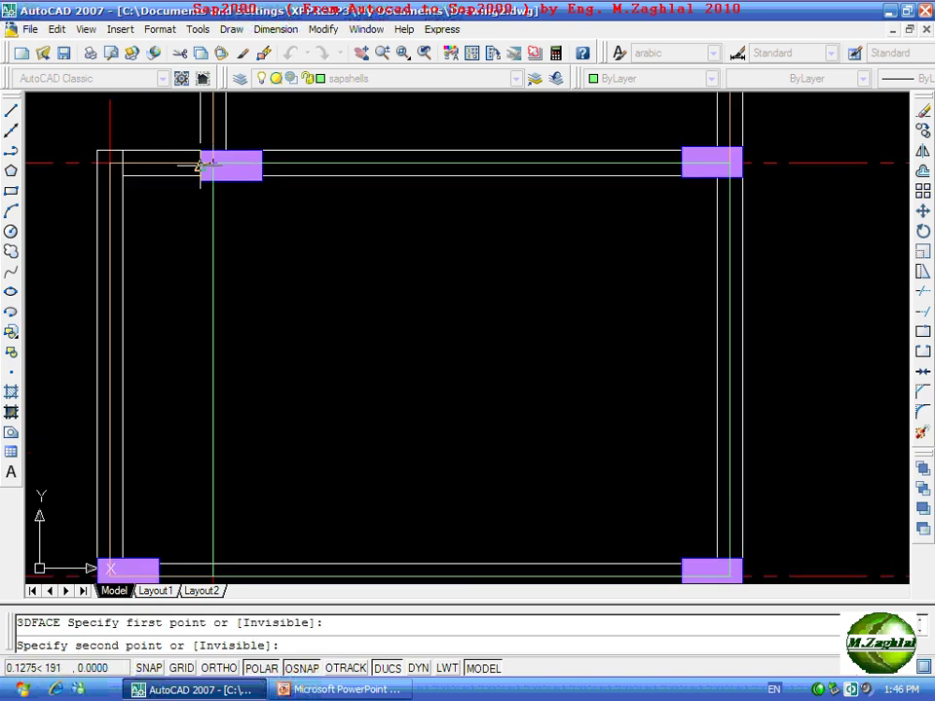
left_click(108, 162)
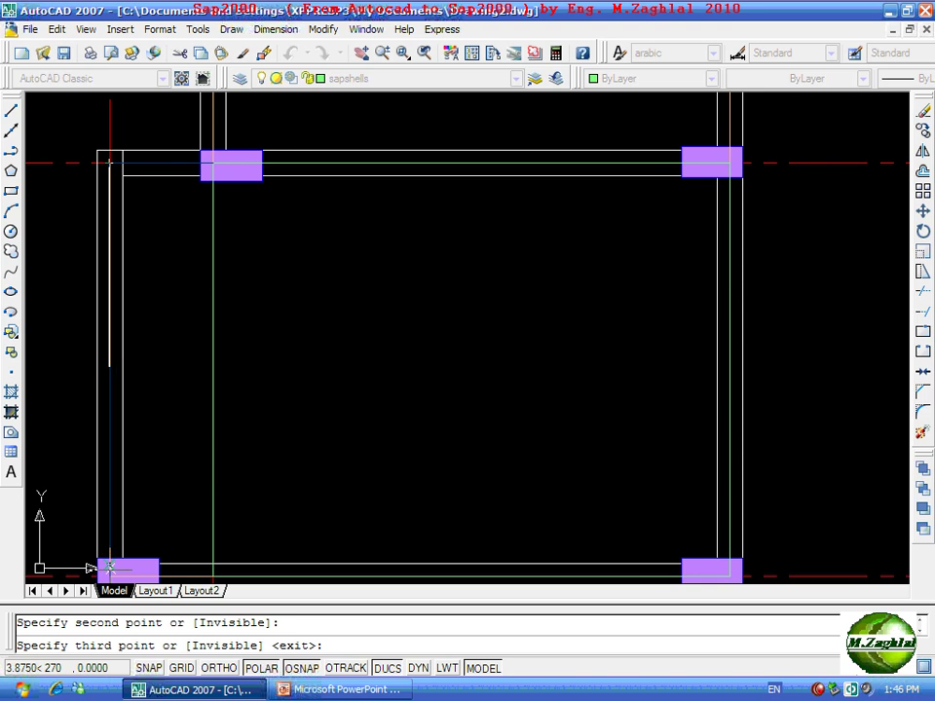
left_click(111, 569)
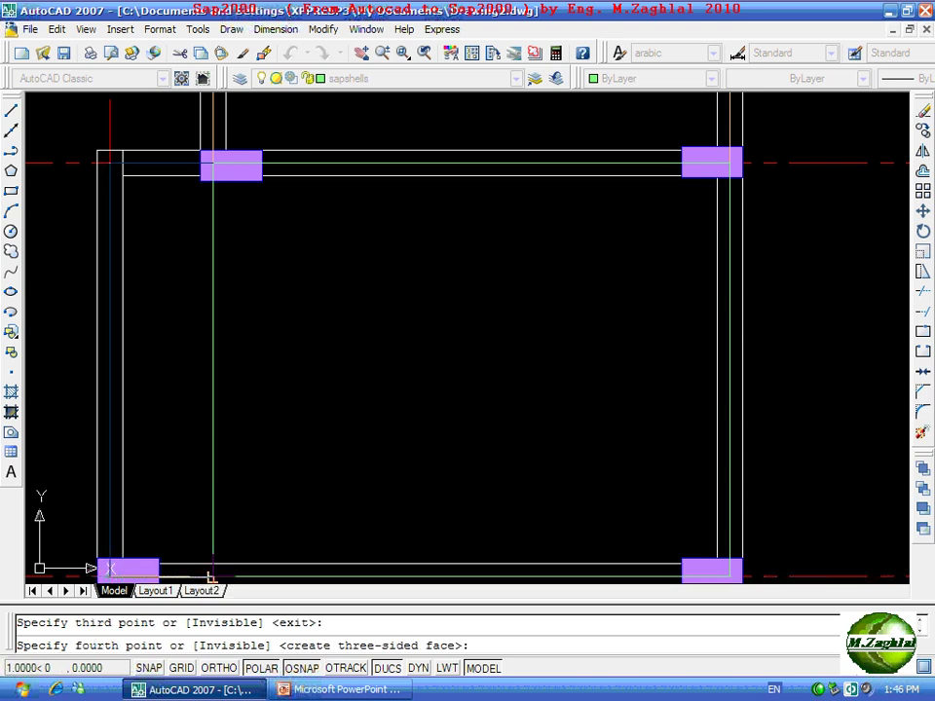
left_click(212, 566)
key("Return")
scroll(298, 307, "down", 4)
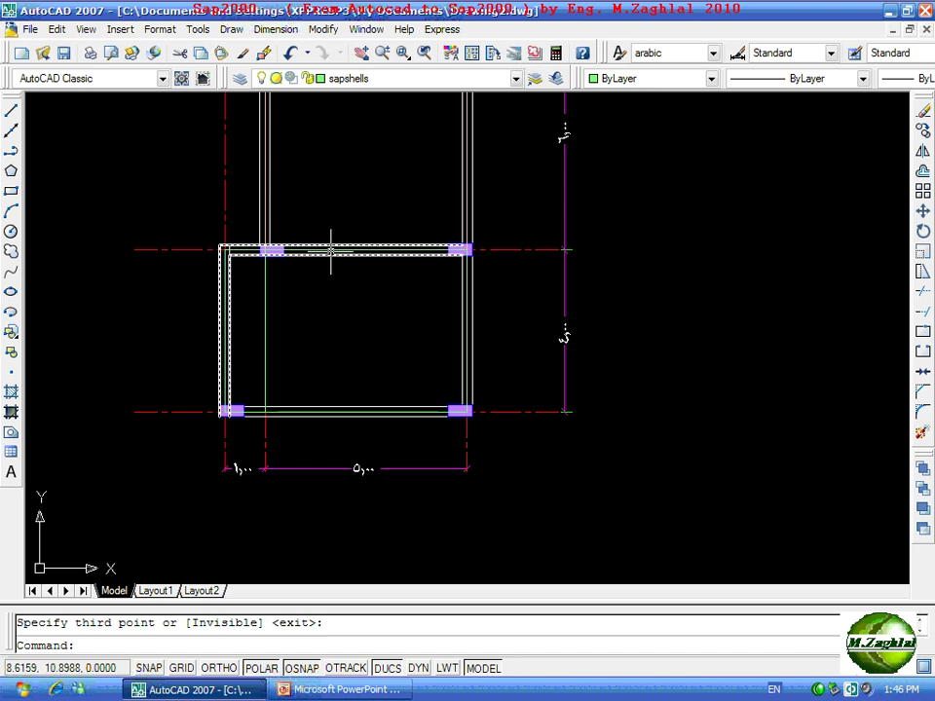
middle_click_drag(328, 236, 372, 387)
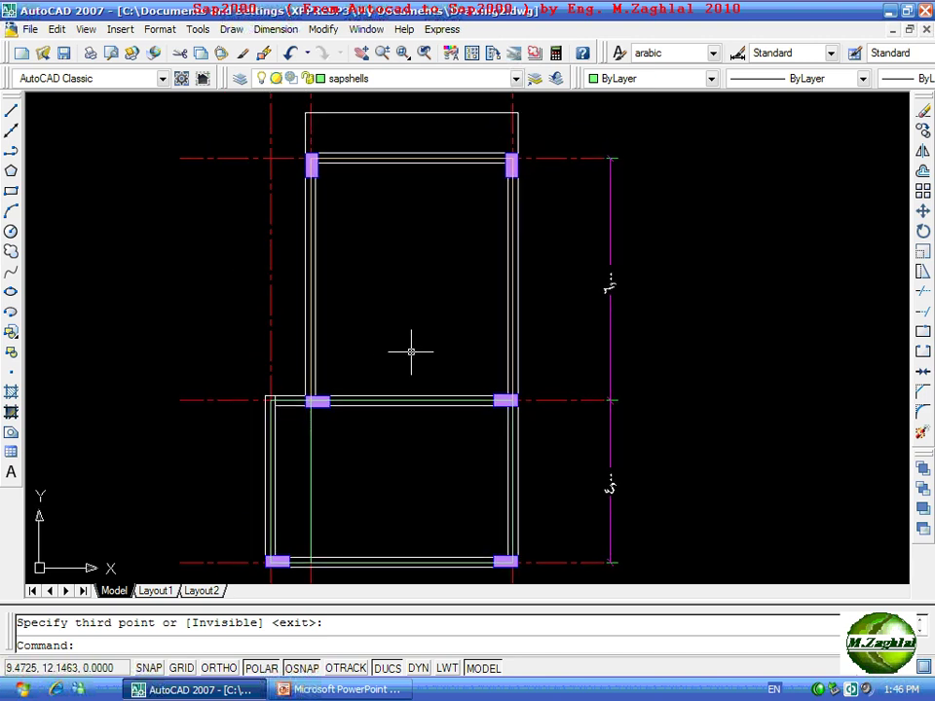
Switch the drawing to the Realistic visual style so the slab faces show green.
left_click(313, 376)
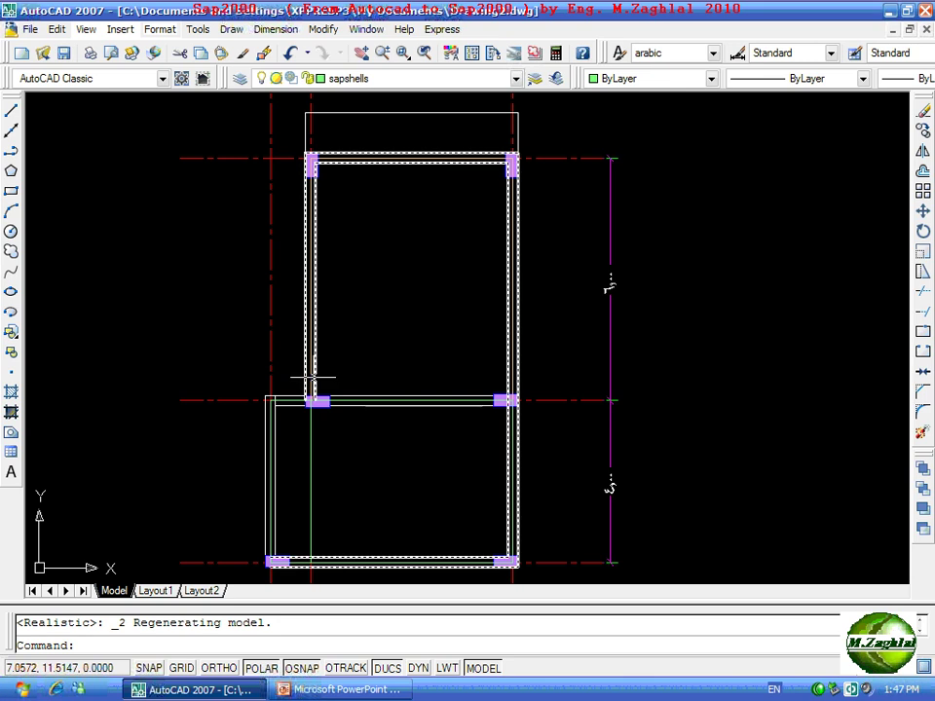
left_click(86, 30)
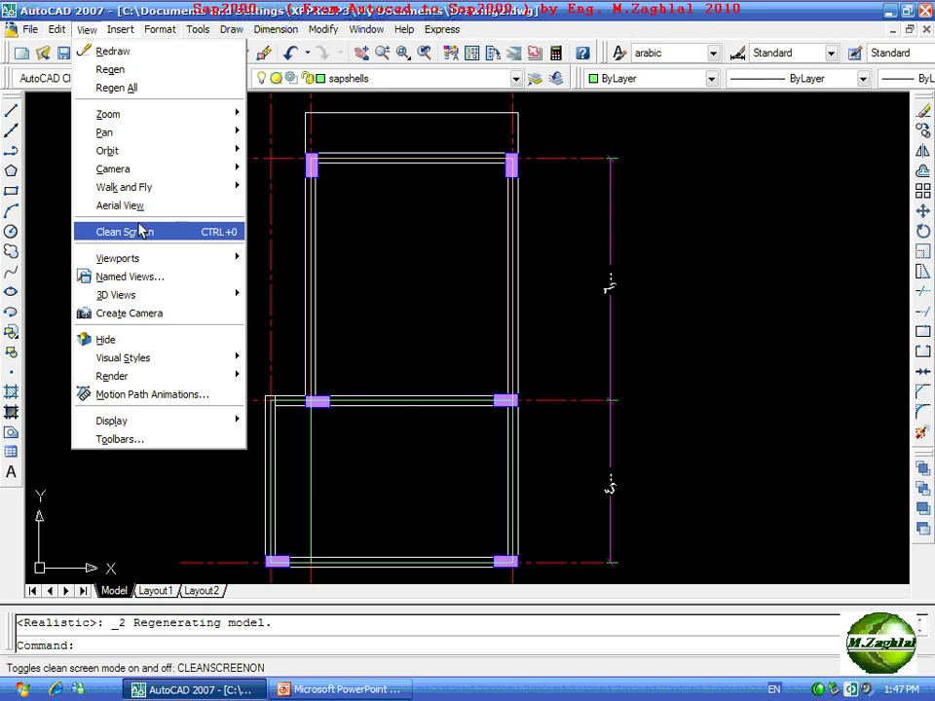
mouse_move(122, 357)
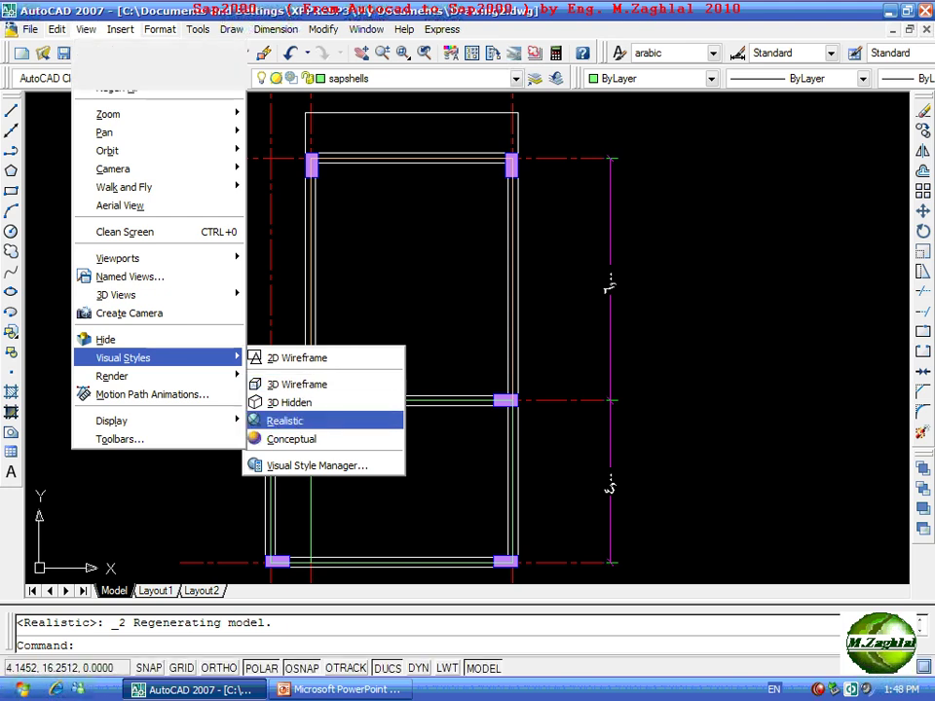
left_click(276, 425)
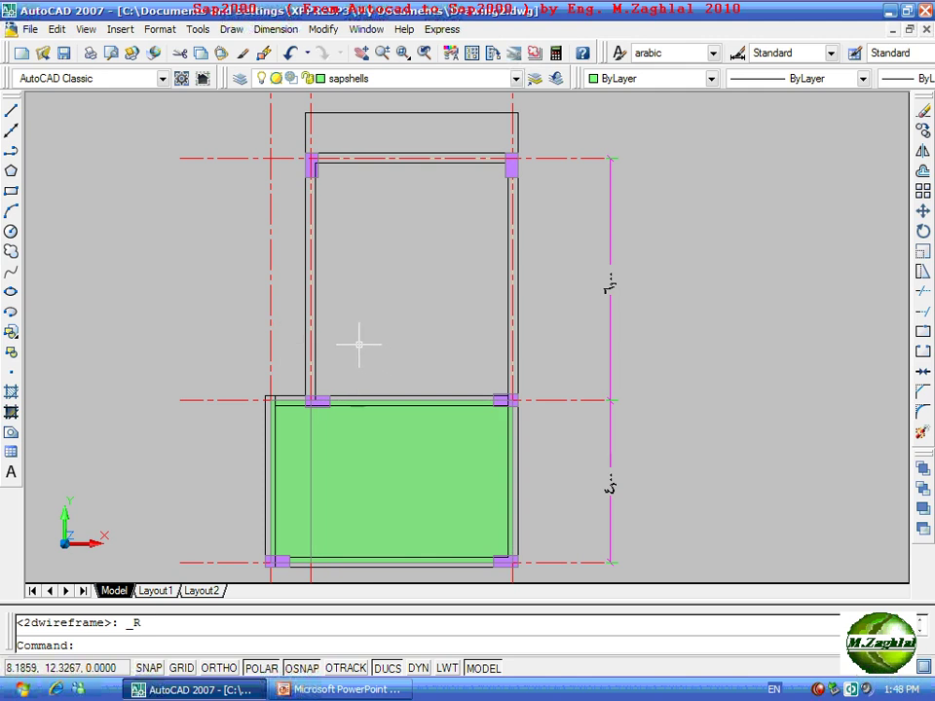
Draw a 3D face across the upper bay's four corner columns.
left_click(230, 29)
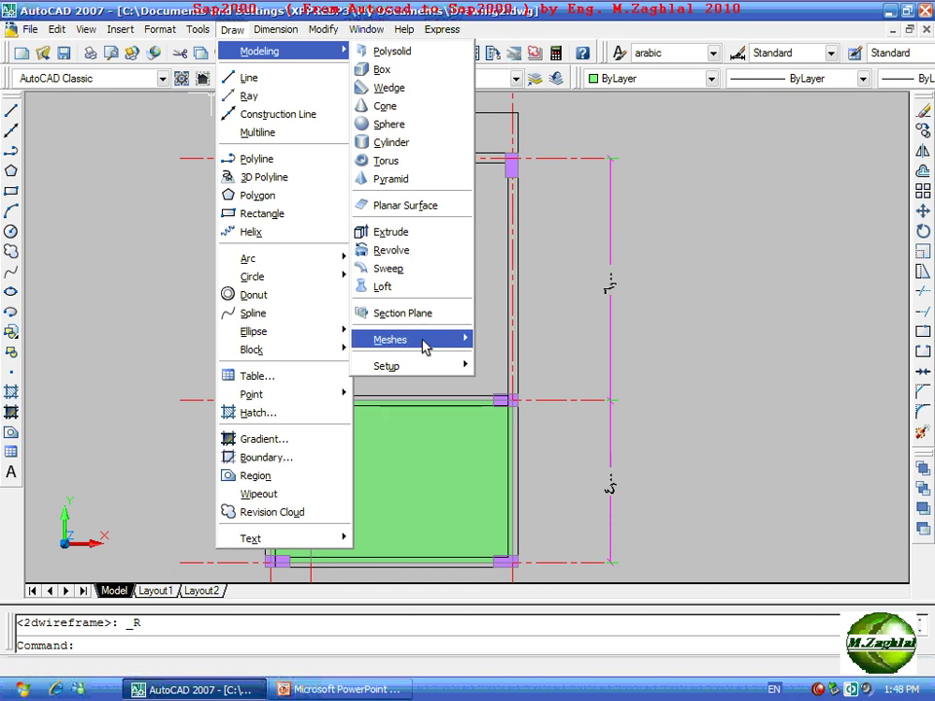
mouse_move(399, 339)
left_click(511, 358)
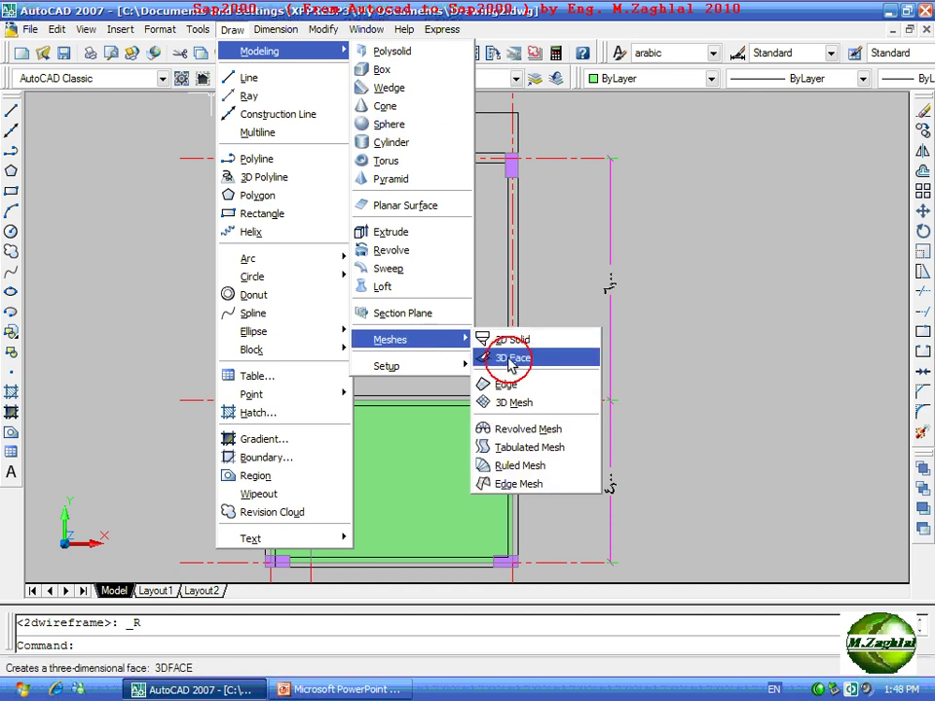
scroll(494, 174, "up", 2)
scroll(494, 173, "up", 2)
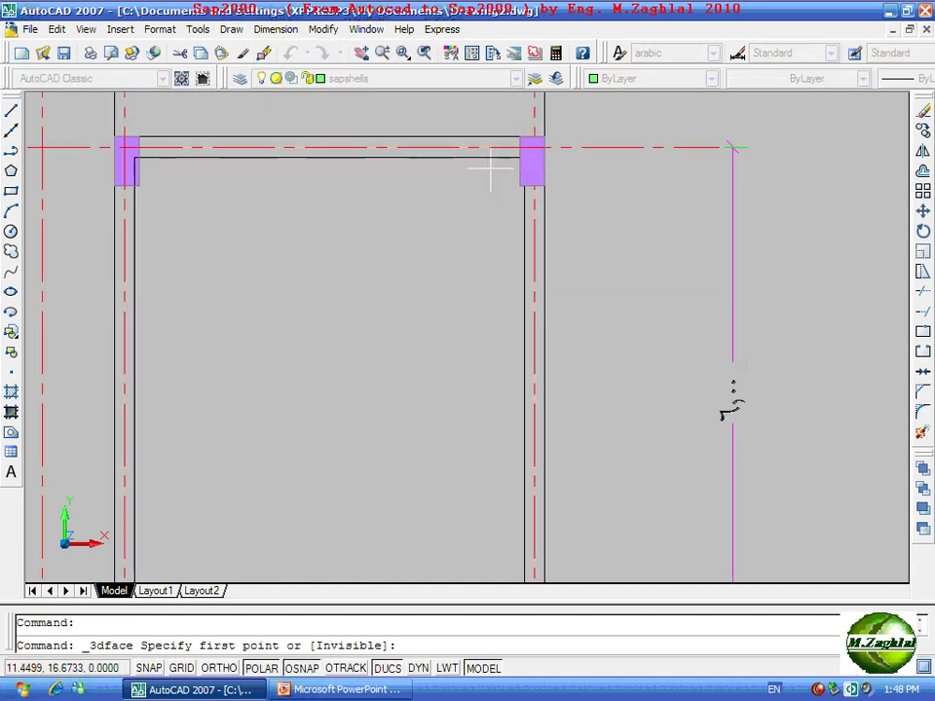
left_click(534, 147)
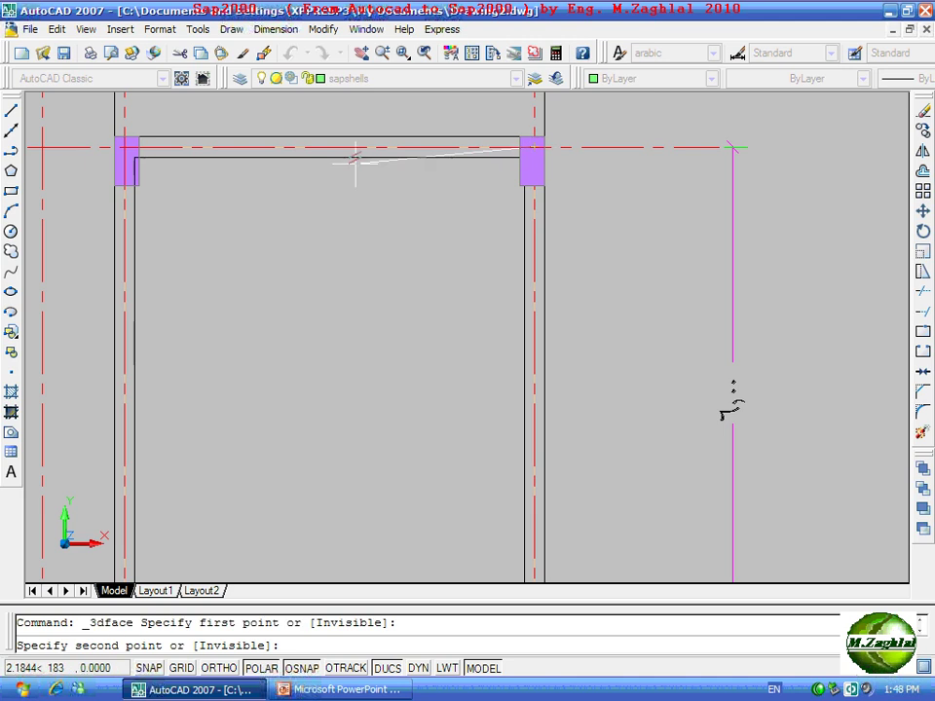
left_click(125, 147)
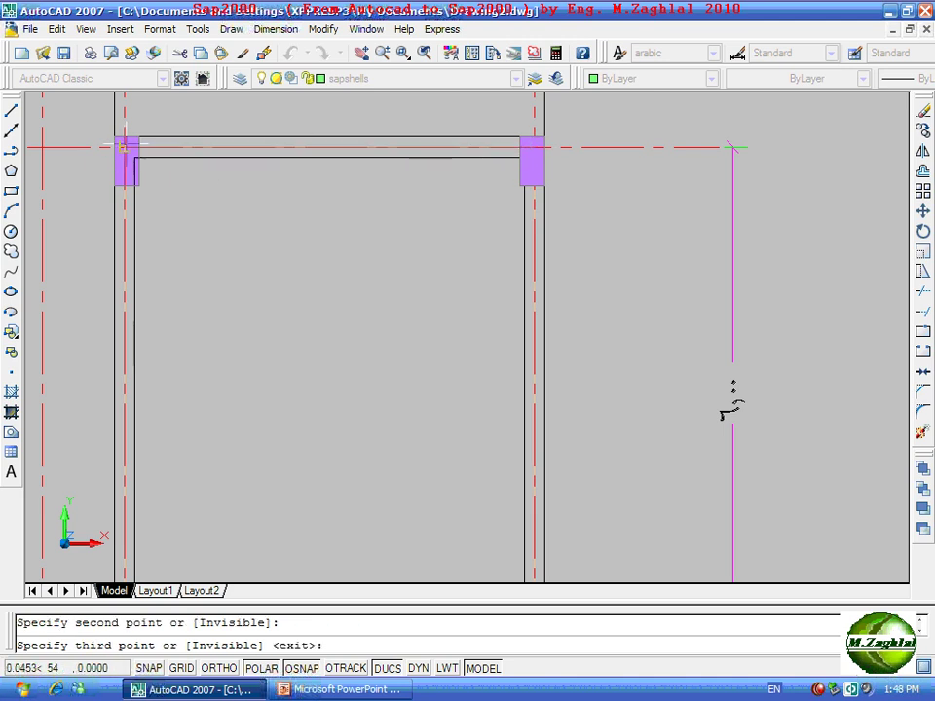
scroll(127, 156, "down", 4)
scroll(133, 383, "up", 7)
scroll(129, 394, "up", 2)
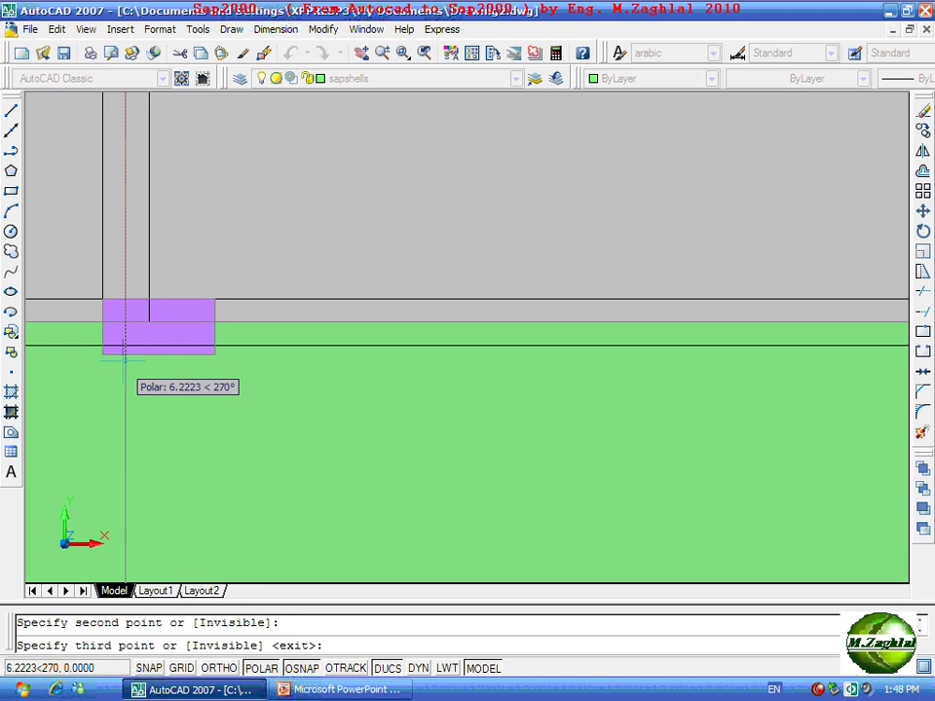
left_click(125, 321)
scroll(124, 322, "down", 7)
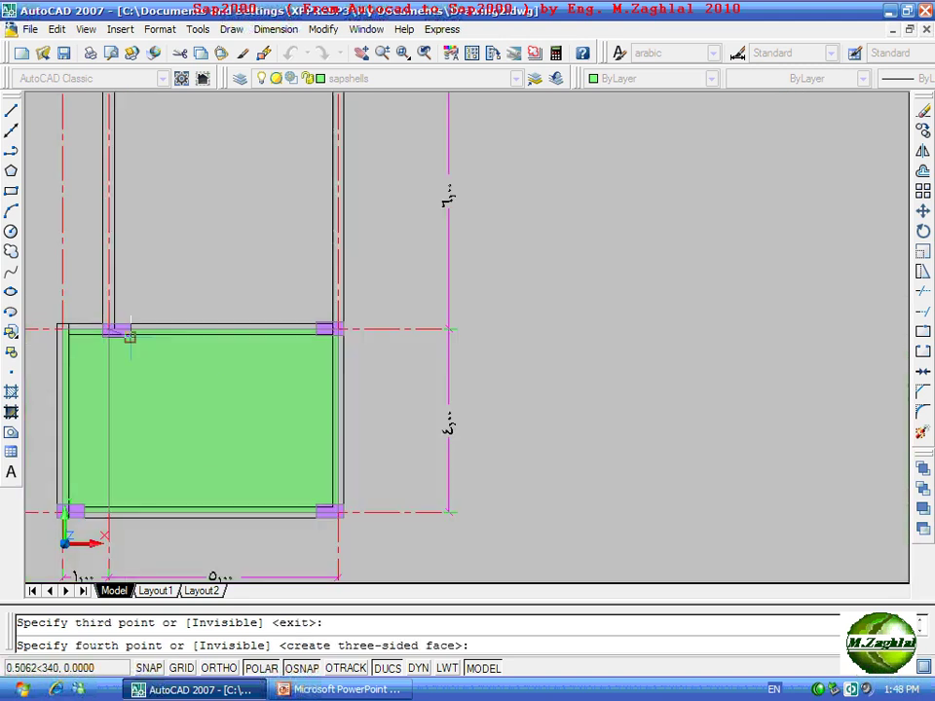
scroll(334, 328, "up", 1)
scroll(329, 337, "up", 1)
left_click(329, 337)
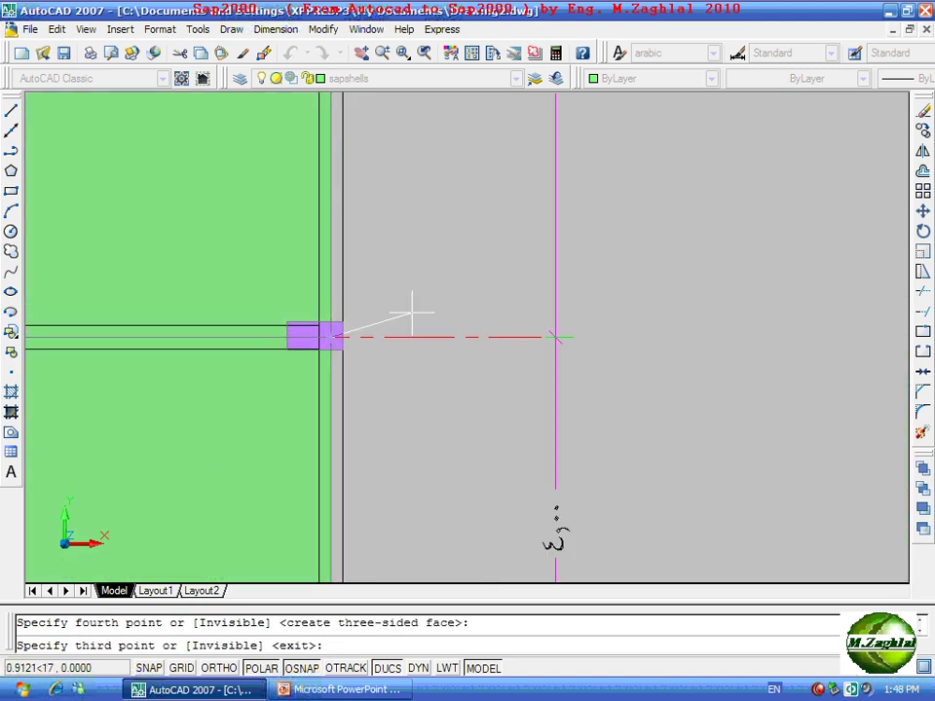
key("Return")
Zoom out to check both green bays and restart the 3D Face command.
scroll(565, 292, "down", 3)
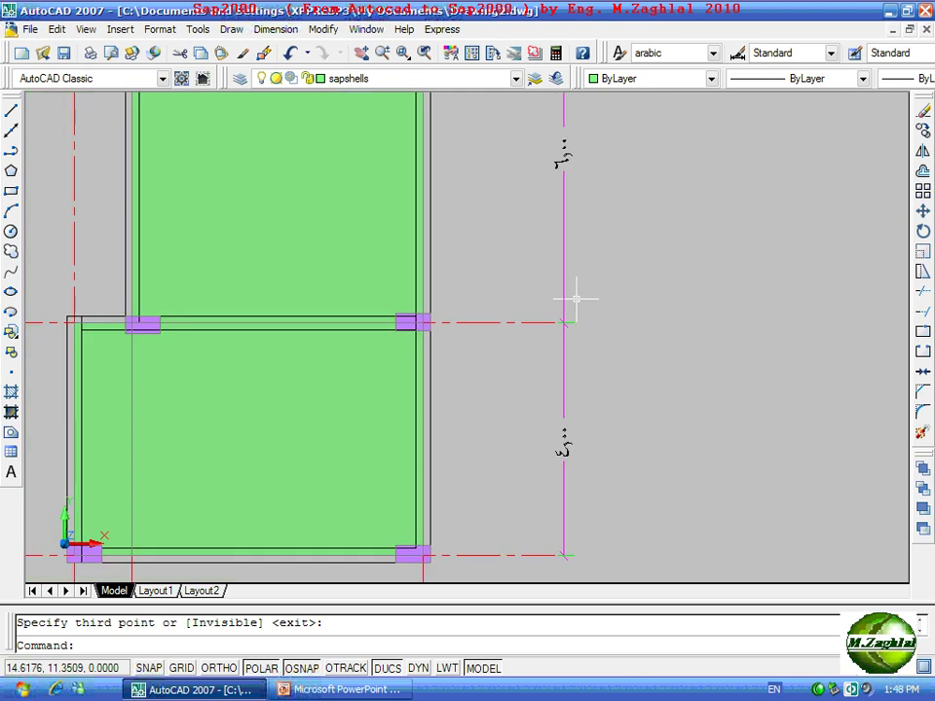
scroll(574, 296, "down", 2)
middle_click_drag(384, 210, 426, 370)
scroll(411, 314, "up", 1)
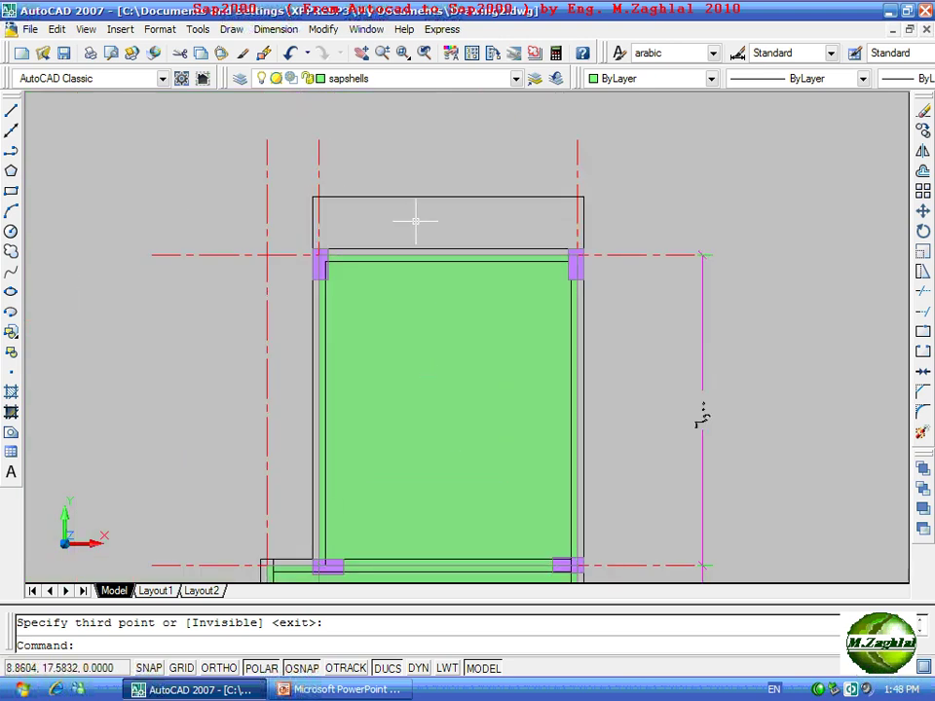
scroll(417, 220, "up", 2)
key("Return")
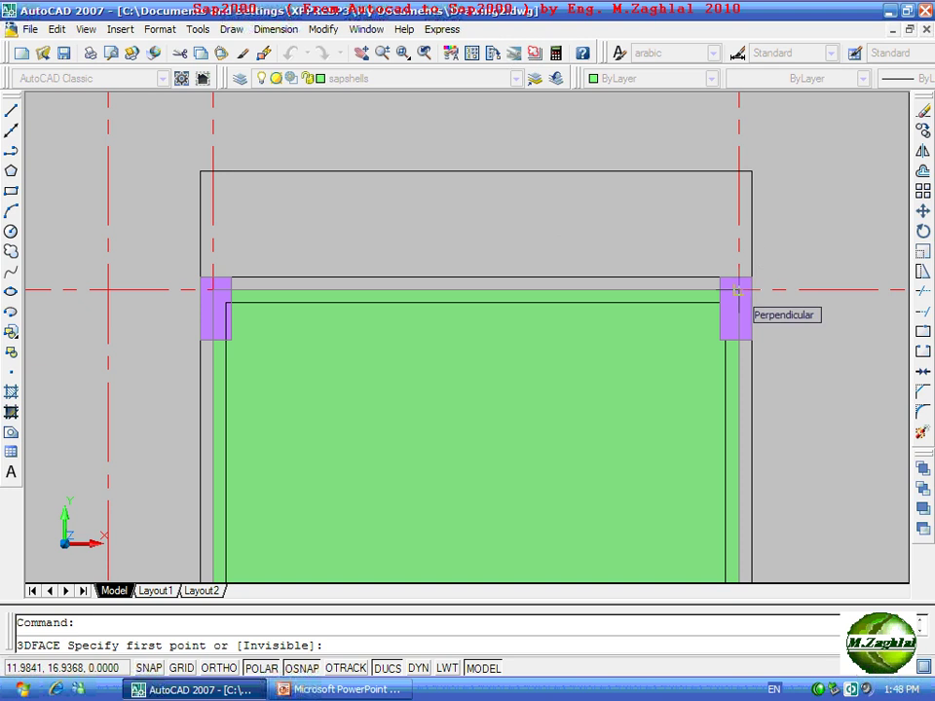
Draw a 3D face over the strip above the top beam between the upper columns.
left_click(737, 289)
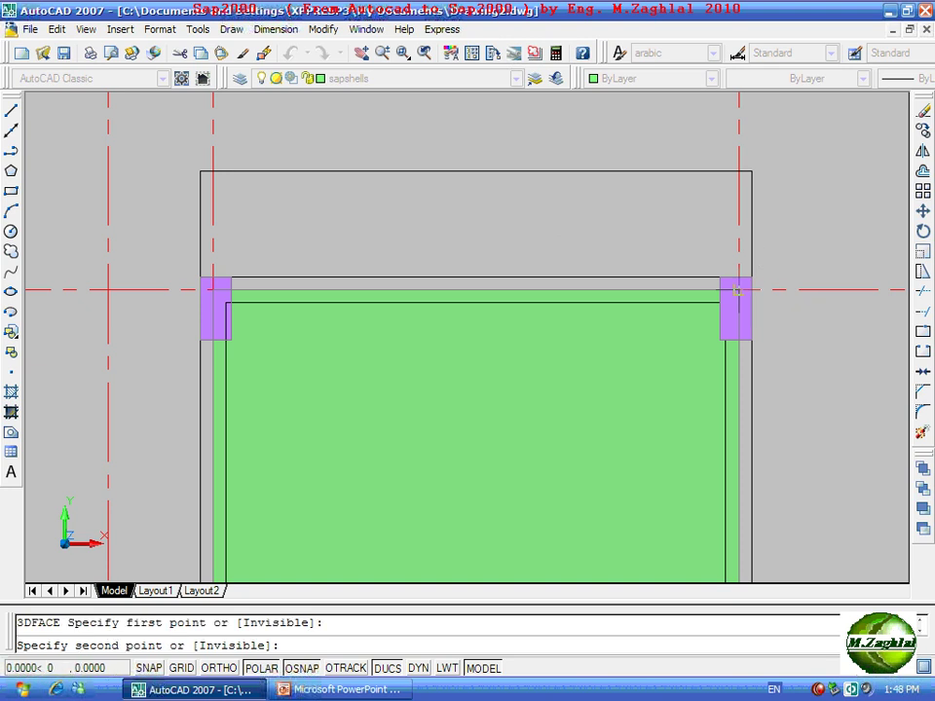
left_click(738, 171)
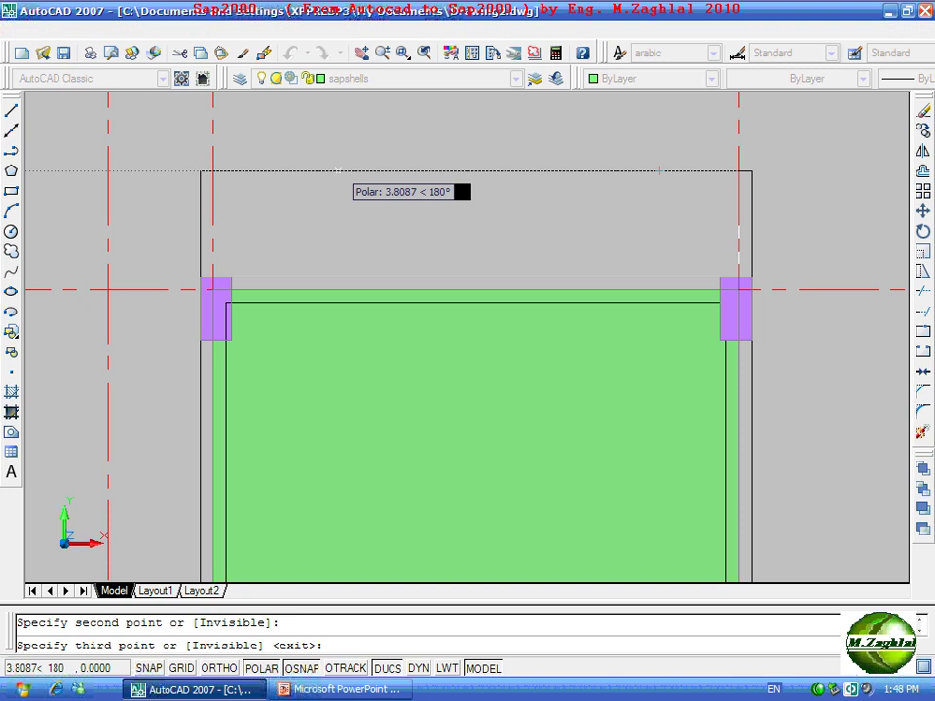
left_click(214, 171)
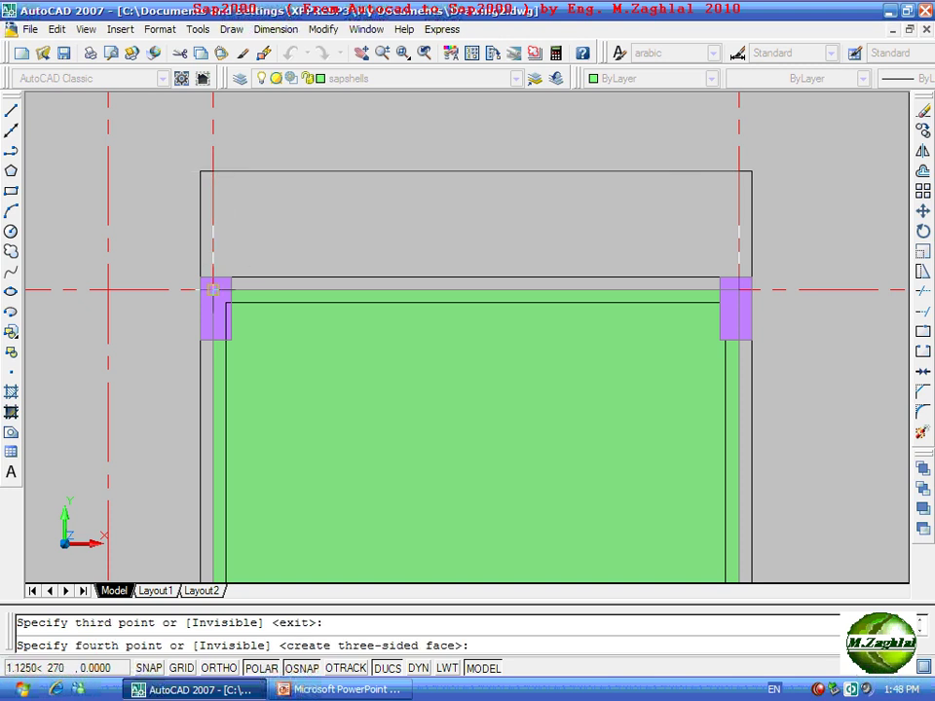
left_click(231, 276)
key("Return")
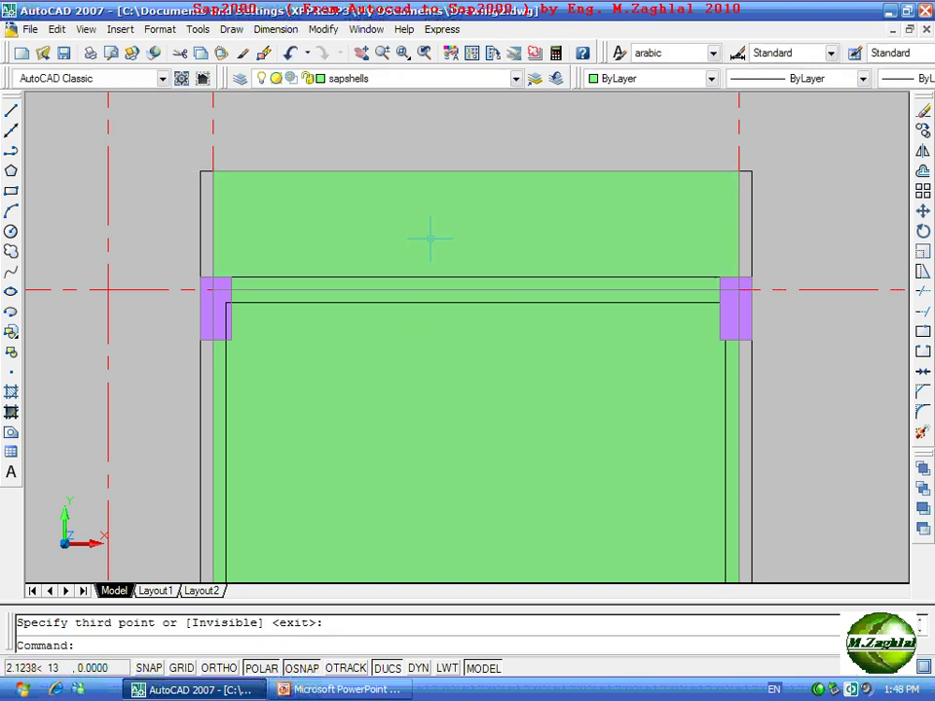
scroll(281, 176, "down", 4)
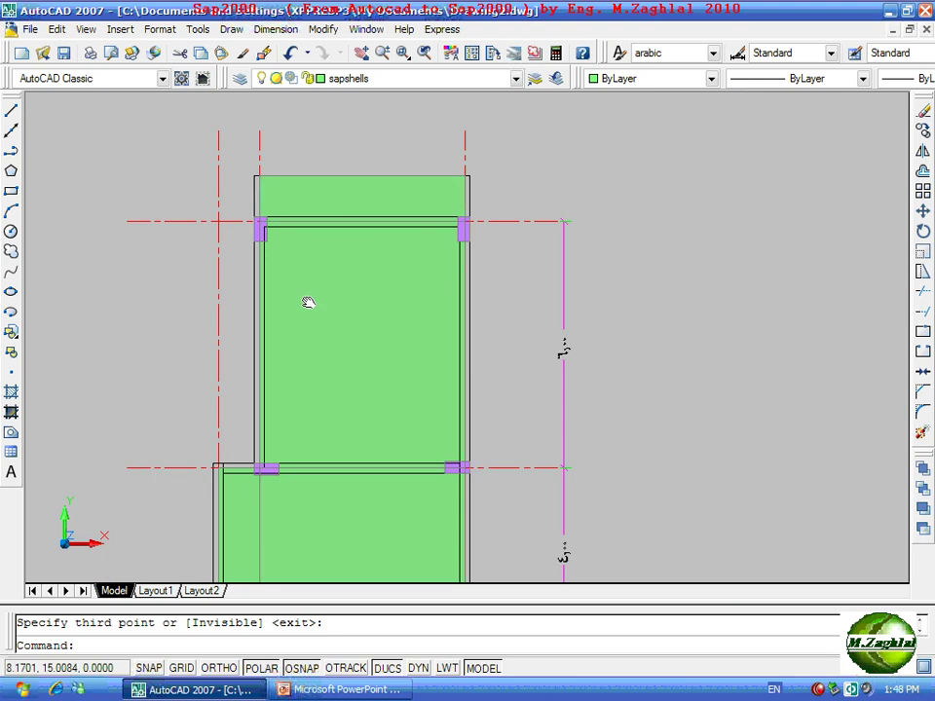
middle_click_drag(307, 303, 360, 225)
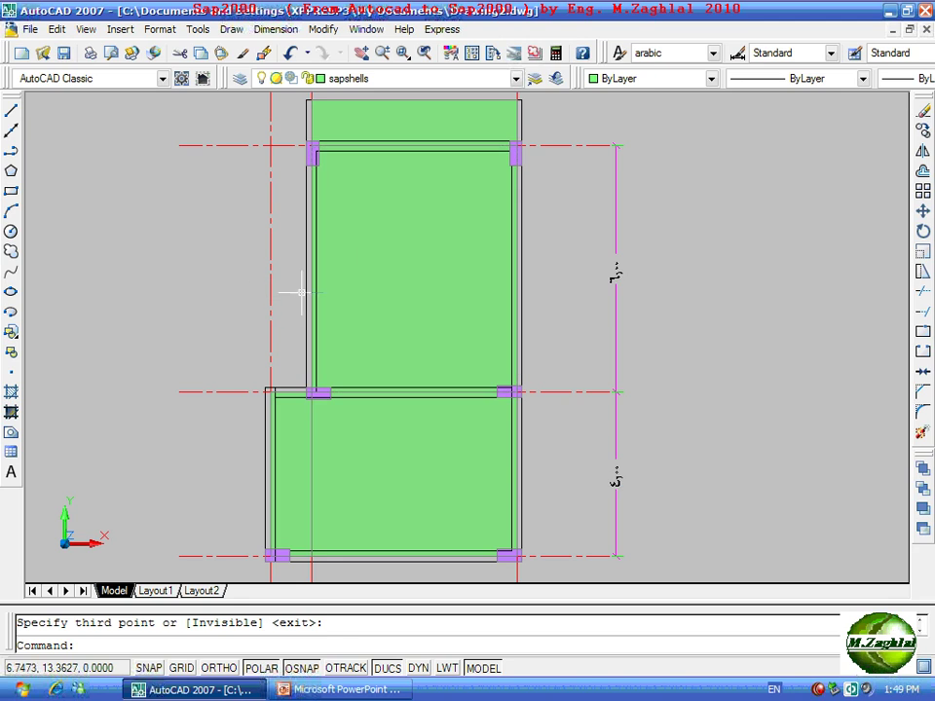
middle_click_drag(302, 292, 405, 275)
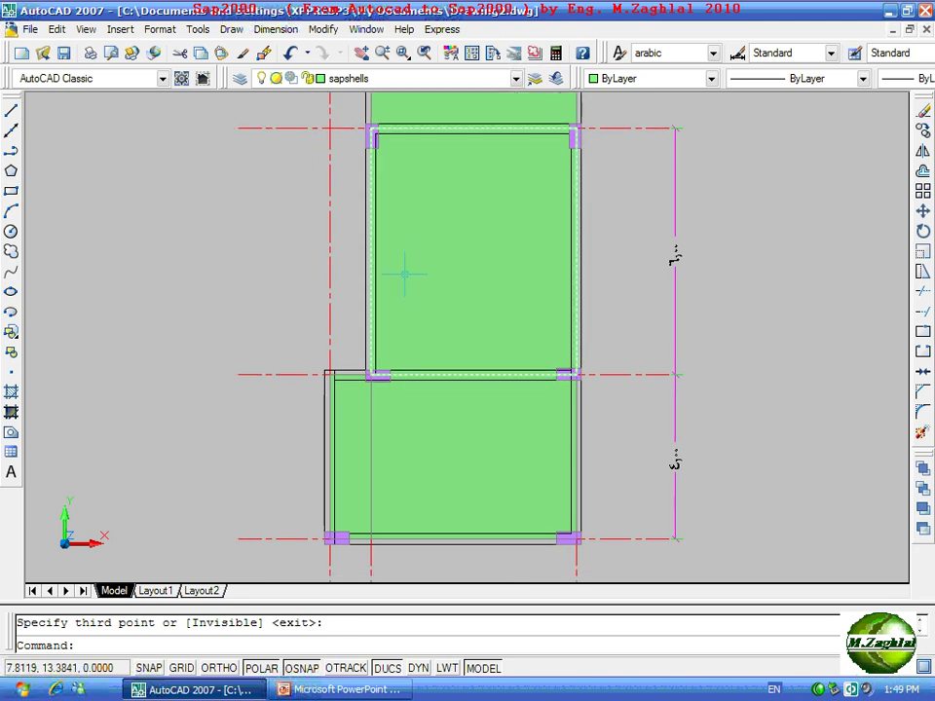
scroll(357, 297, "down", 2)
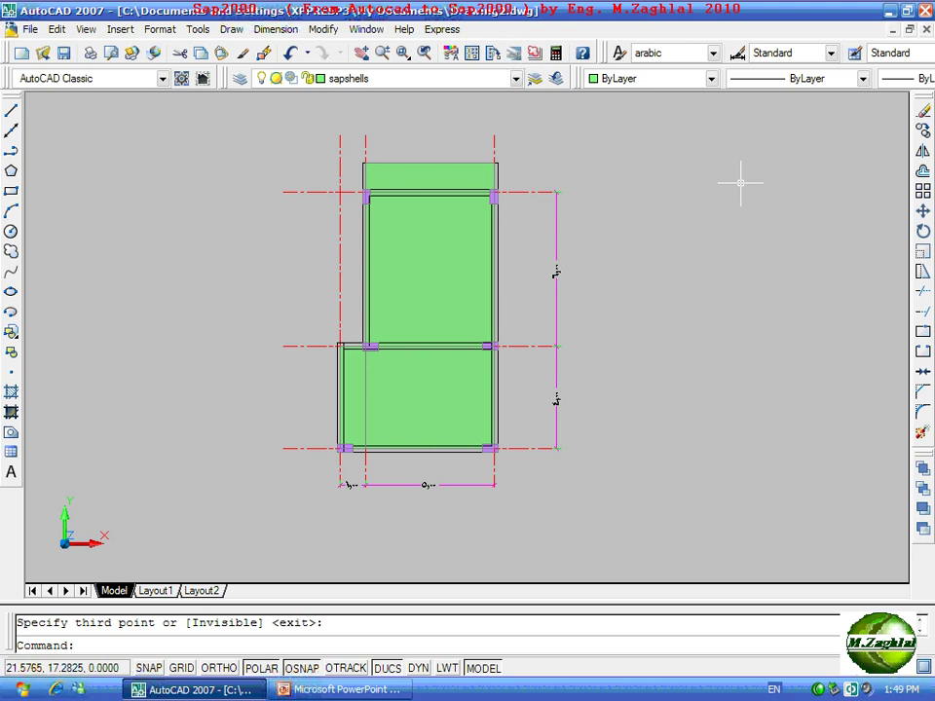
Start Move and window-select all 34 objects of the slab plan.
left_click(923, 212)
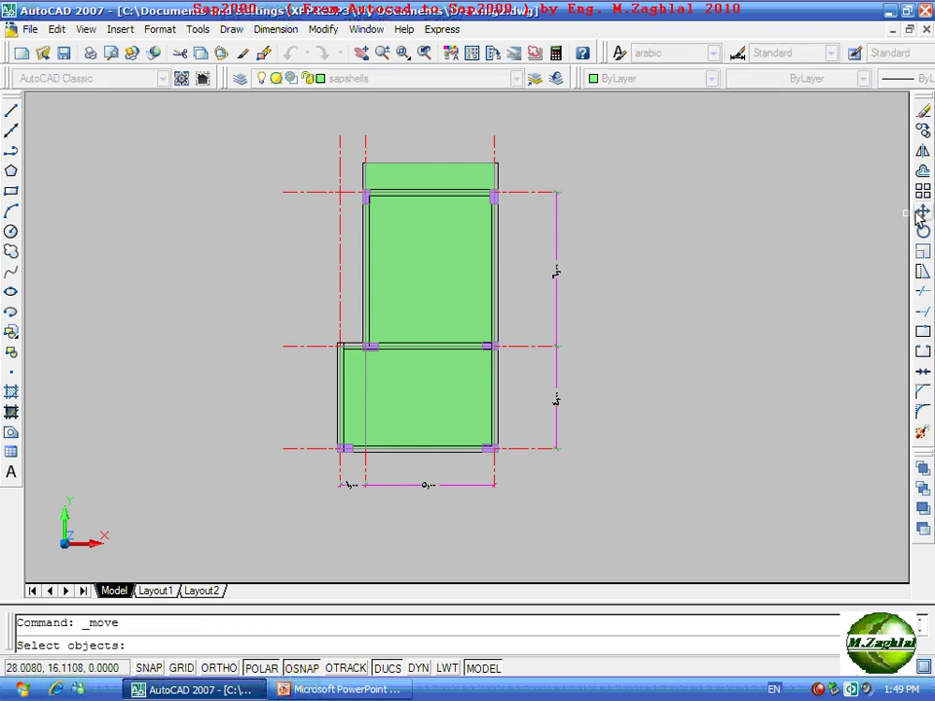
left_click(614, 124)
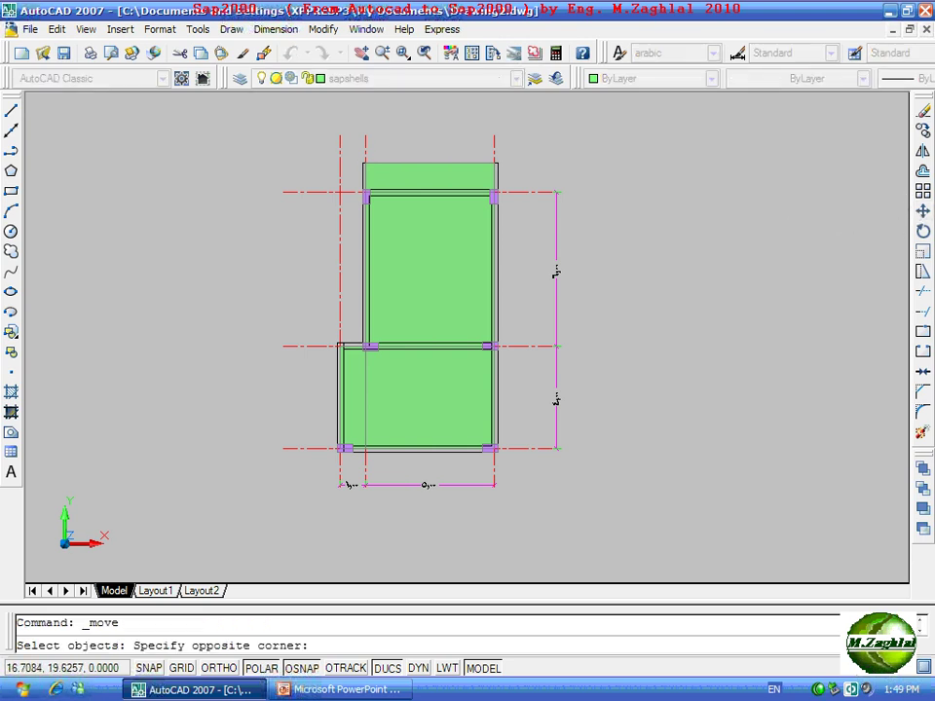
left_click(254, 512)
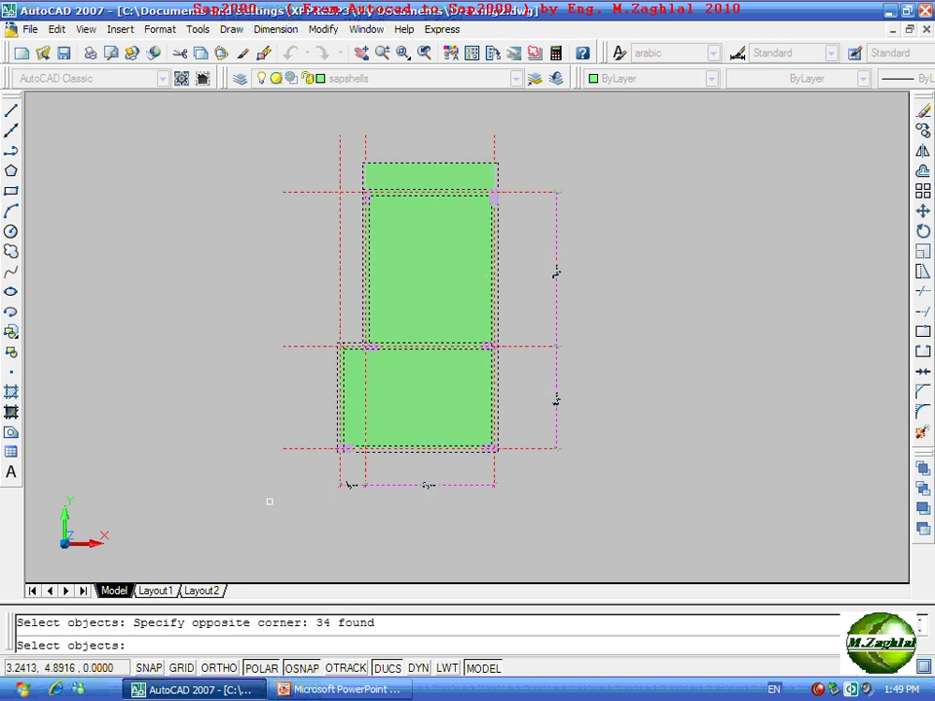
key("Return")
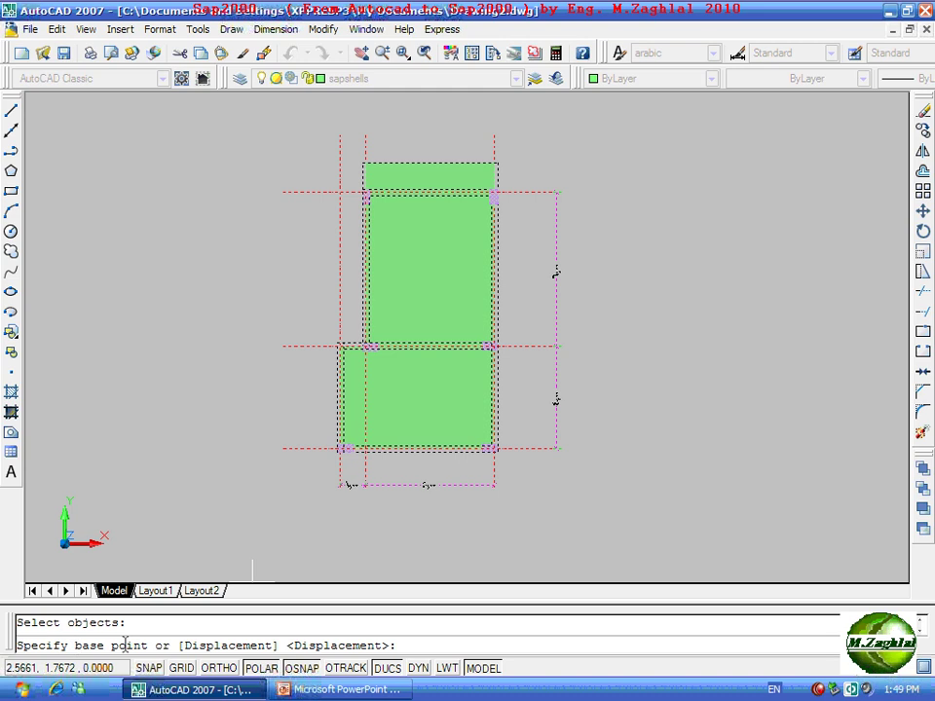
scroll(313, 511, "up", 5)
scroll(311, 492, "up", 2)
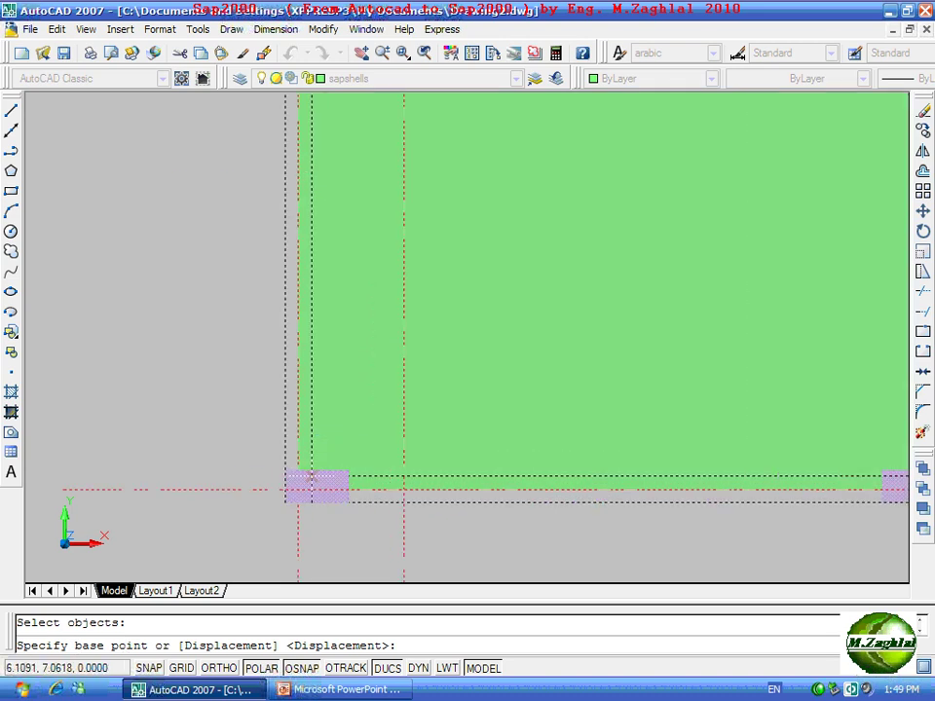
scroll(302, 482, "up", 2)
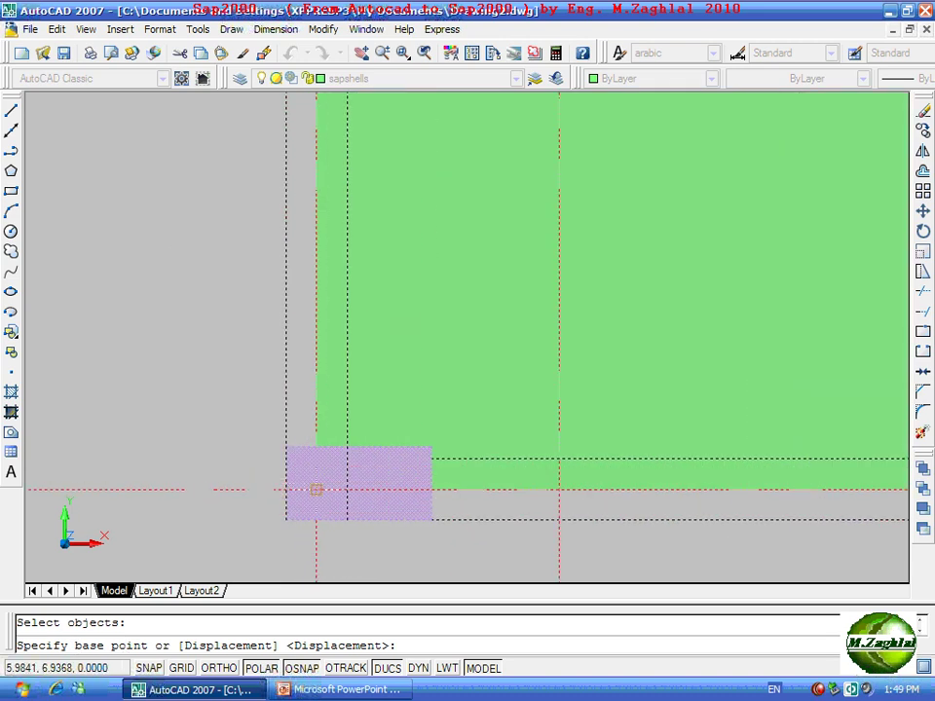
scroll(314, 489, "down", 2)
scroll(316, 489, "down", 3)
scroll(321, 488, "down", 2)
Move the plan from its lower-left corner to the origin 0,0 and recentre the view.
left_click(324, 488)
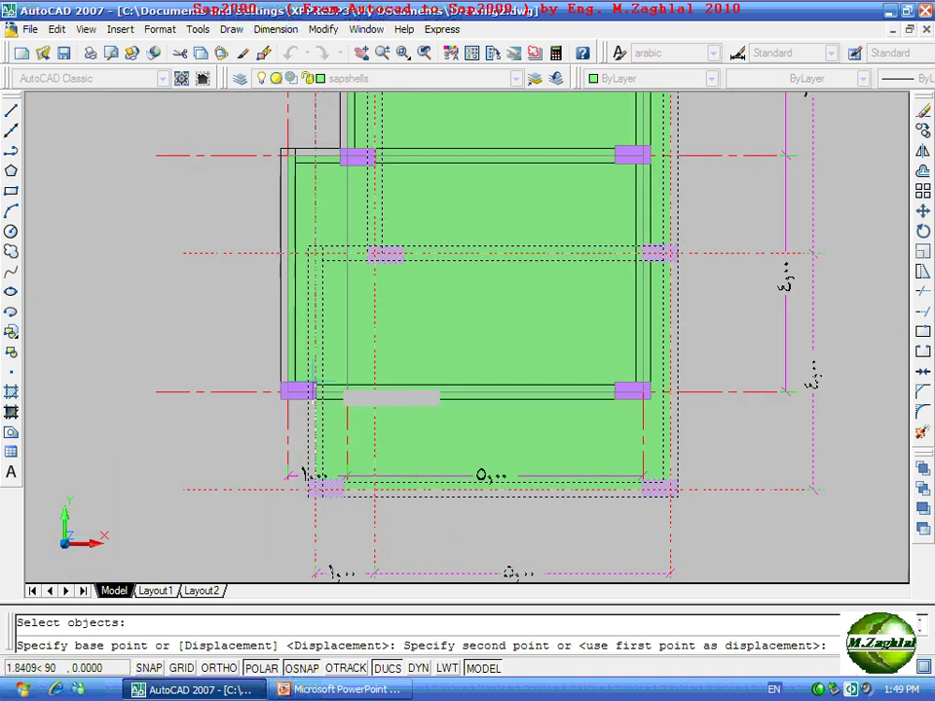
scroll(297, 389, "down", 4)
scroll(254, 492, "down", 3)
scroll(234, 467, "up", 3)
scroll(241, 479, "up", 2)
type("0")
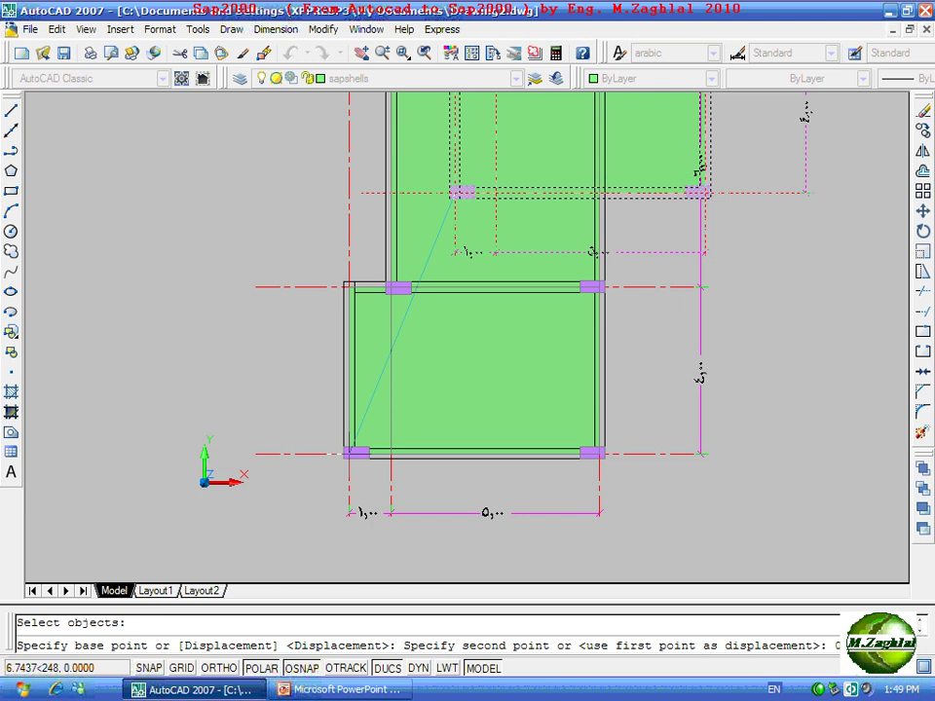
type(",0")
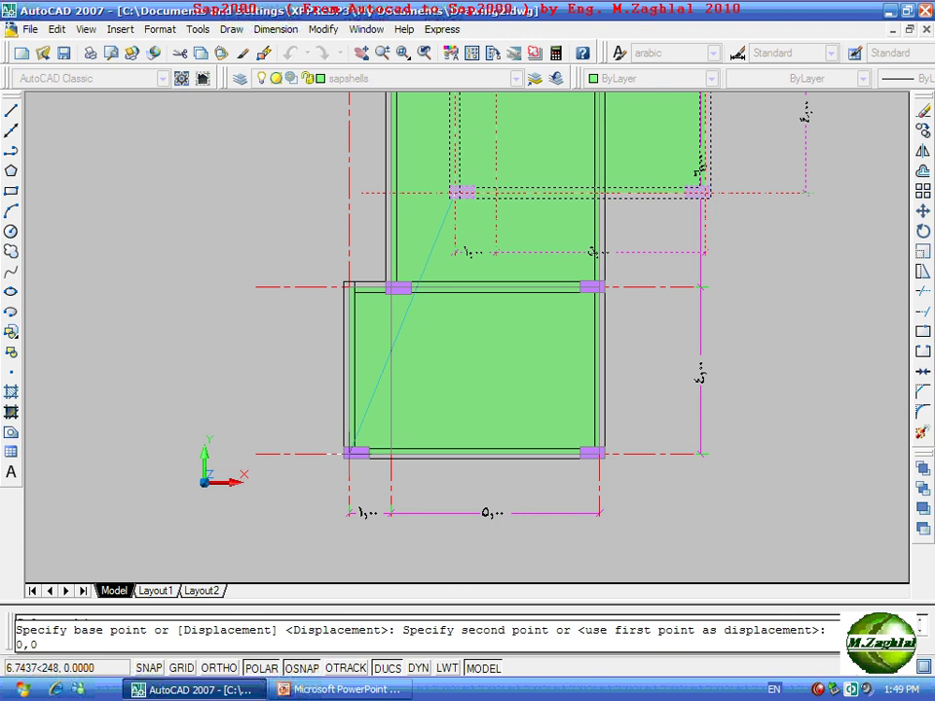
key("Return")
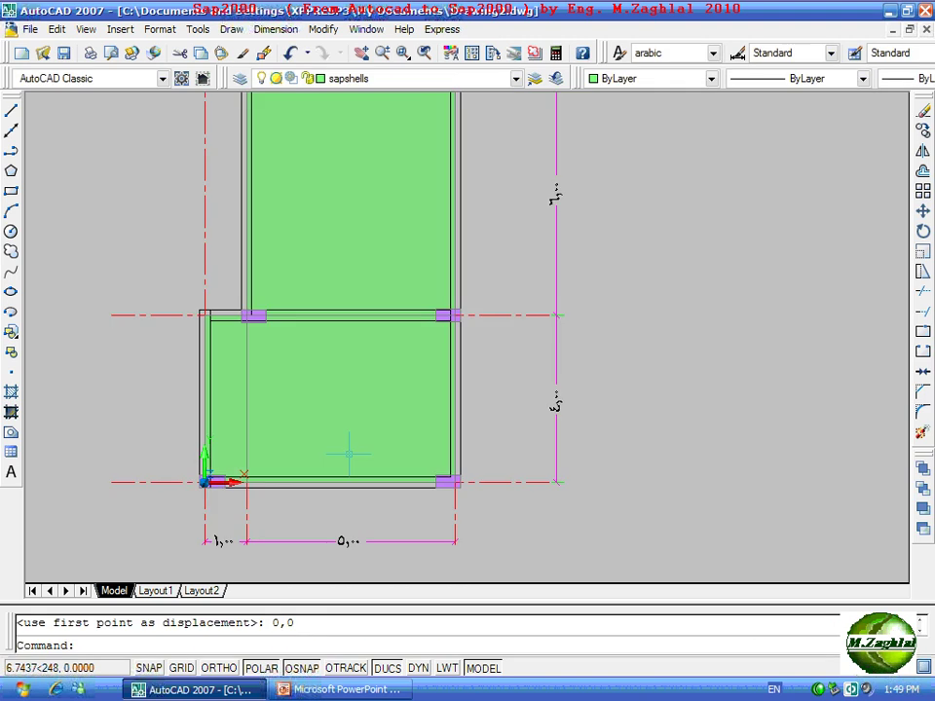
scroll(188, 382, "down", 1)
middle_click_drag(234, 376, 438, 358)
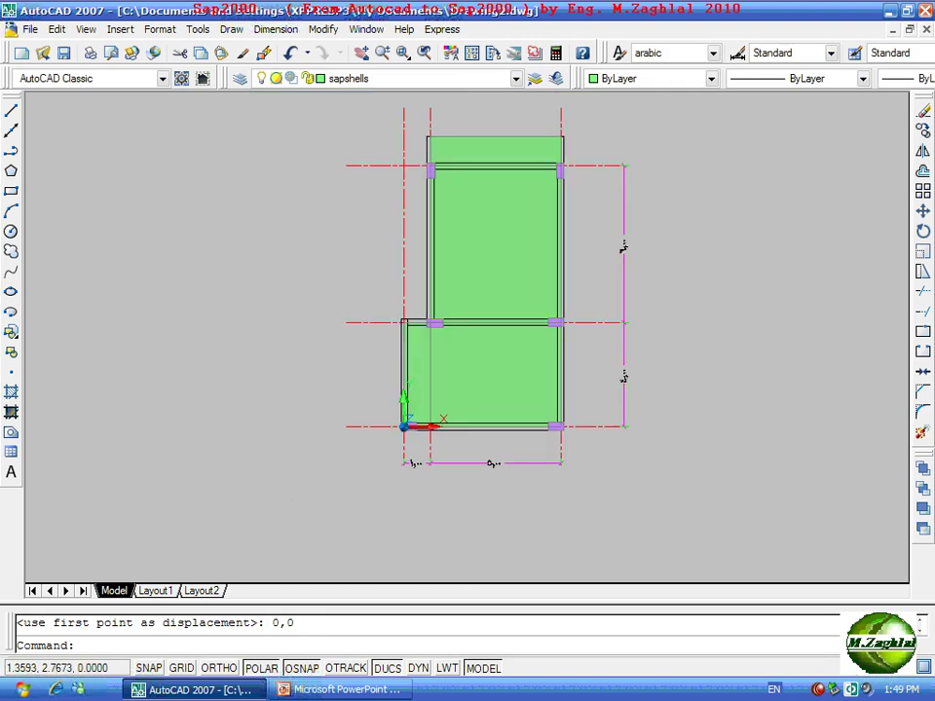
scroll(425, 411, "up", 2)
scroll(425, 411, "up", 4)
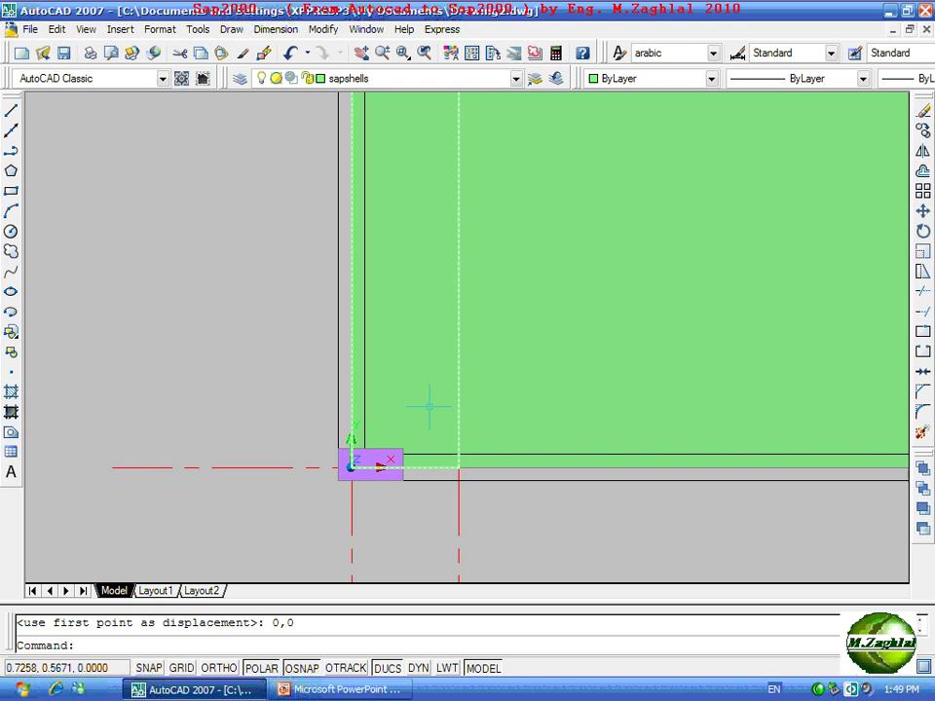
scroll(390, 419, "down", 3)
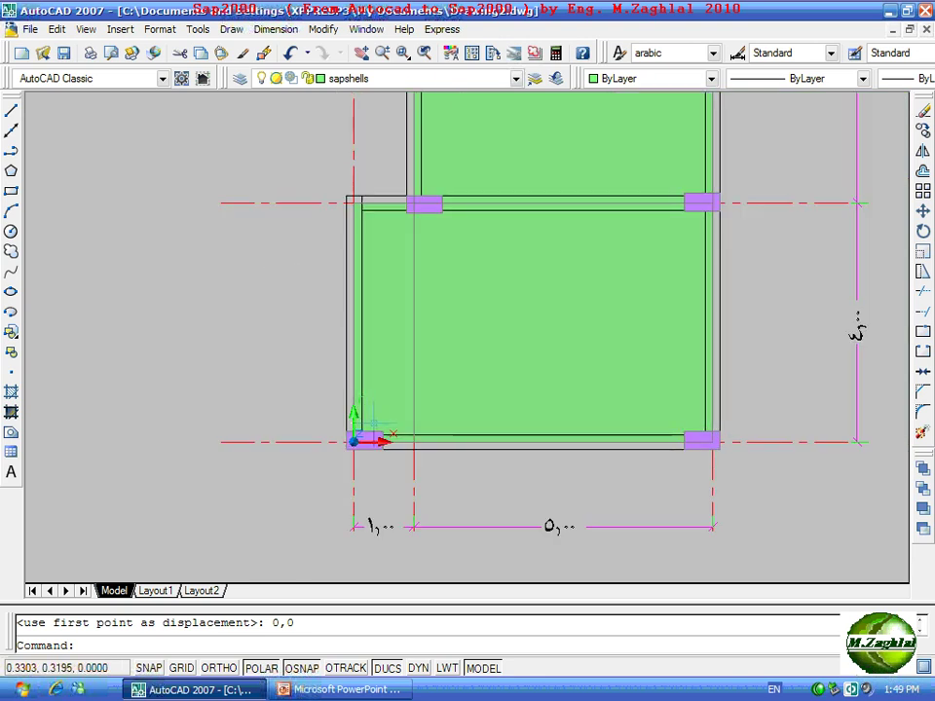
scroll(380, 427, "down", 2)
scroll(390, 419, "down", 2)
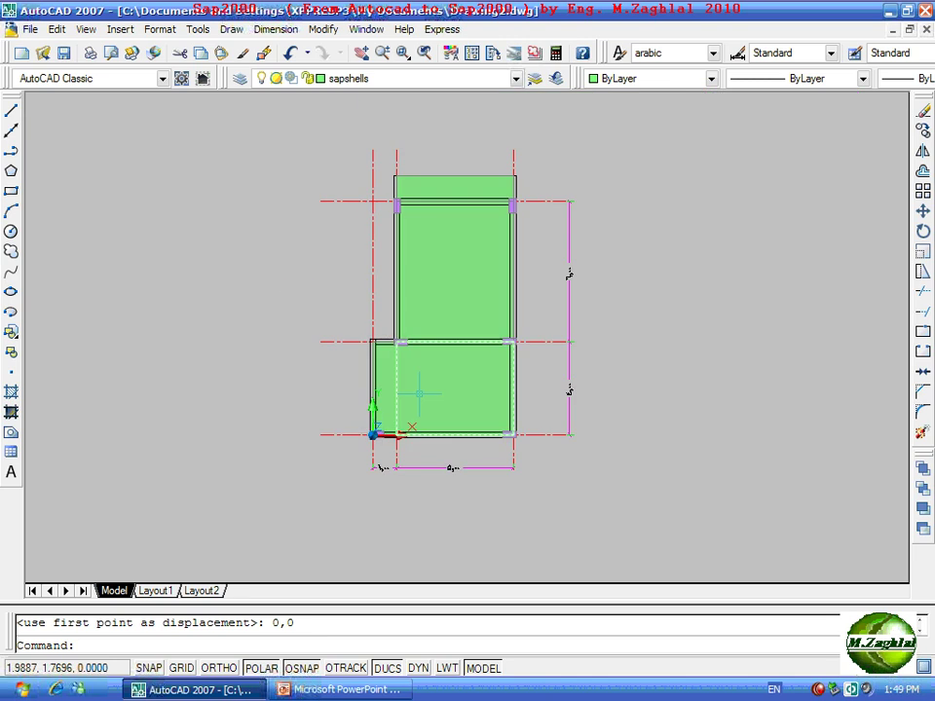
middle_click_drag(419, 392, 397, 389)
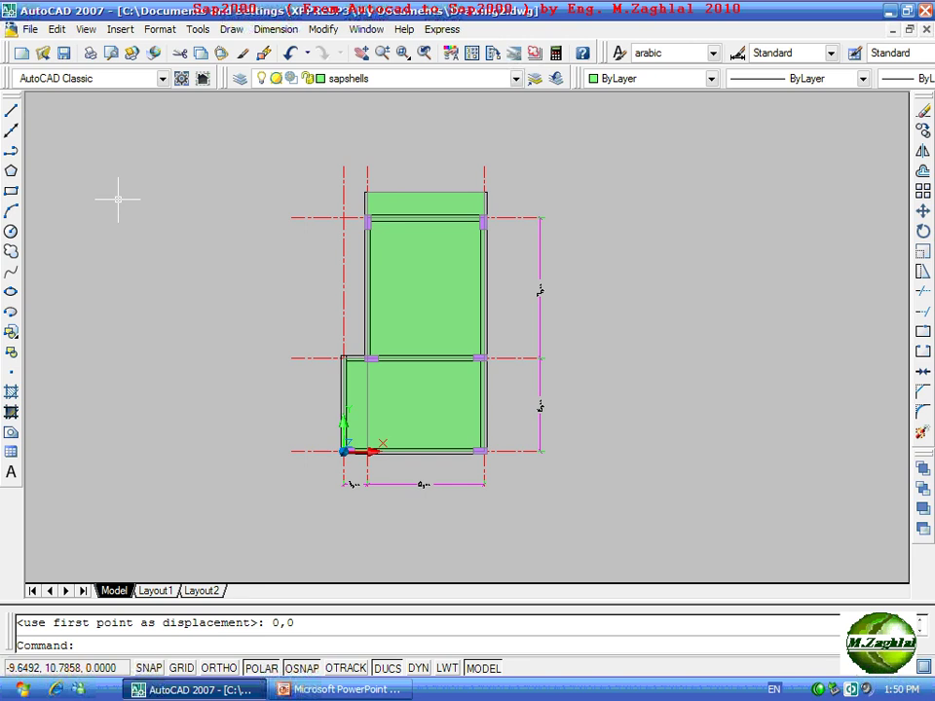
Save the drawing as slab.dxf in AutoCAD 2004/LT2004 DXF format.
left_click(31, 30)
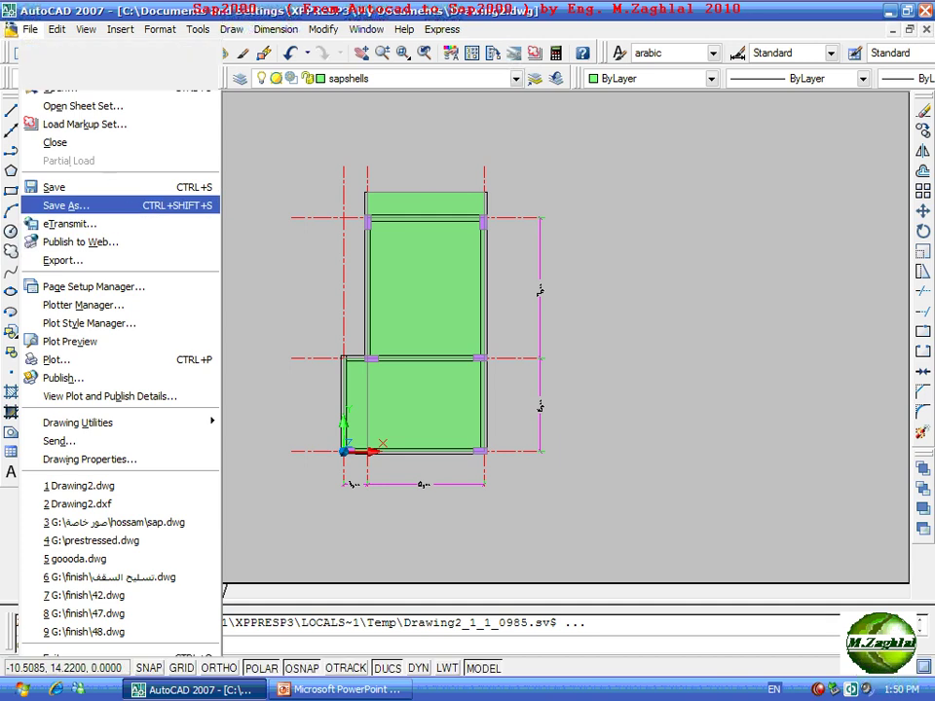
left_click(64, 206)
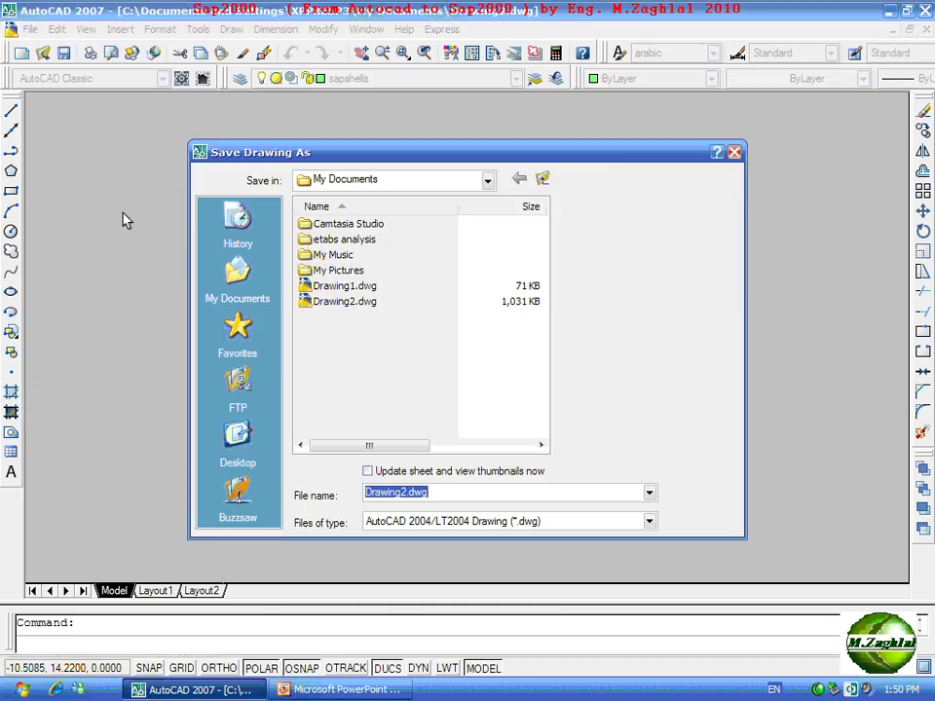
left_click(434, 523)
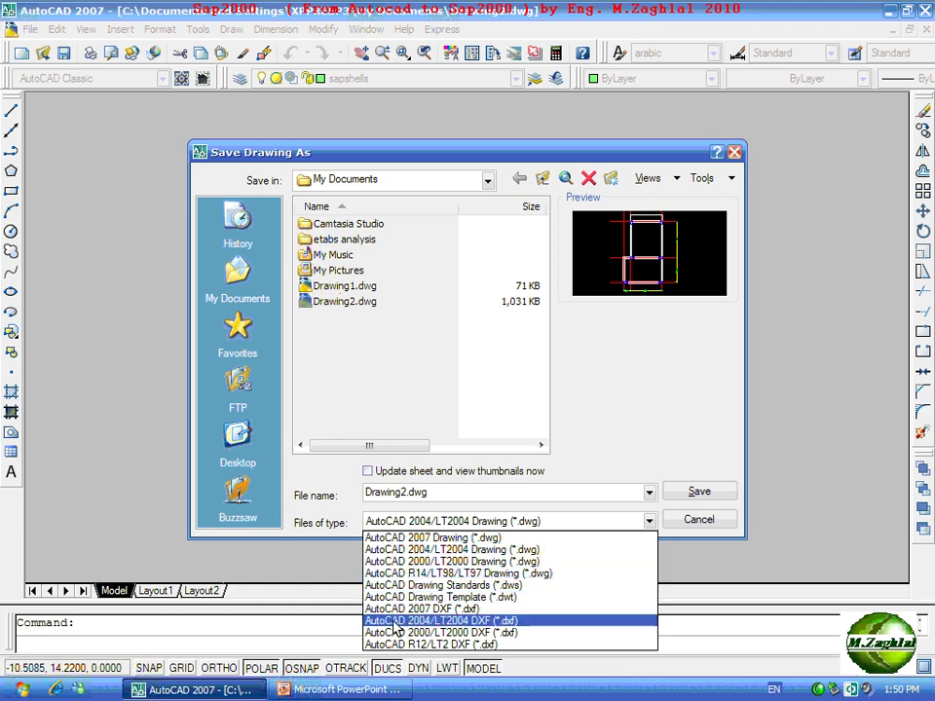
left_click(497, 621)
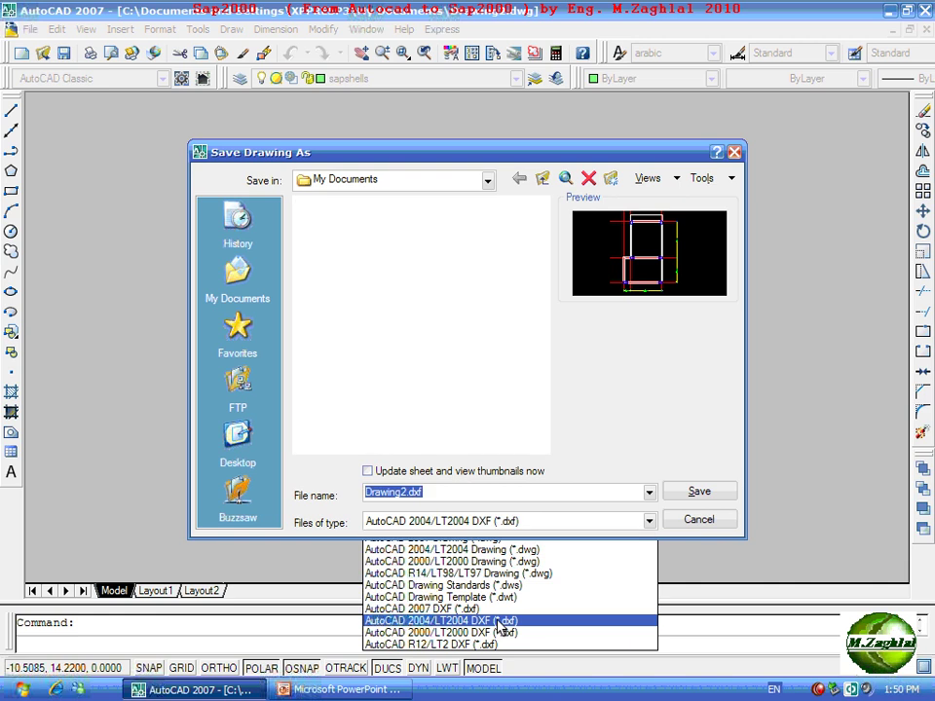
double_click(391, 493)
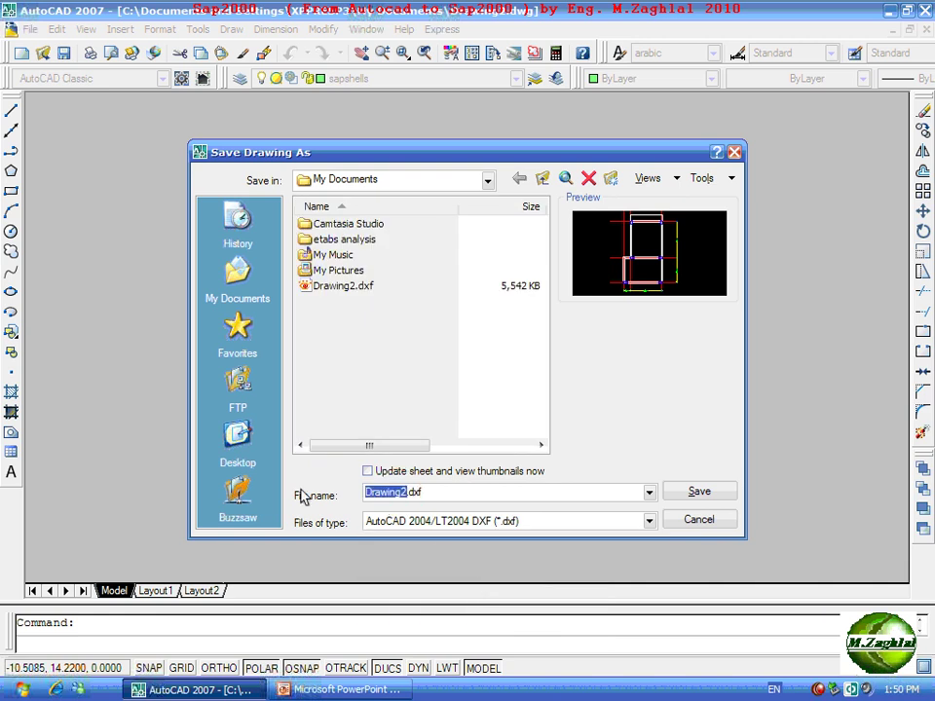
key("BackSpace")
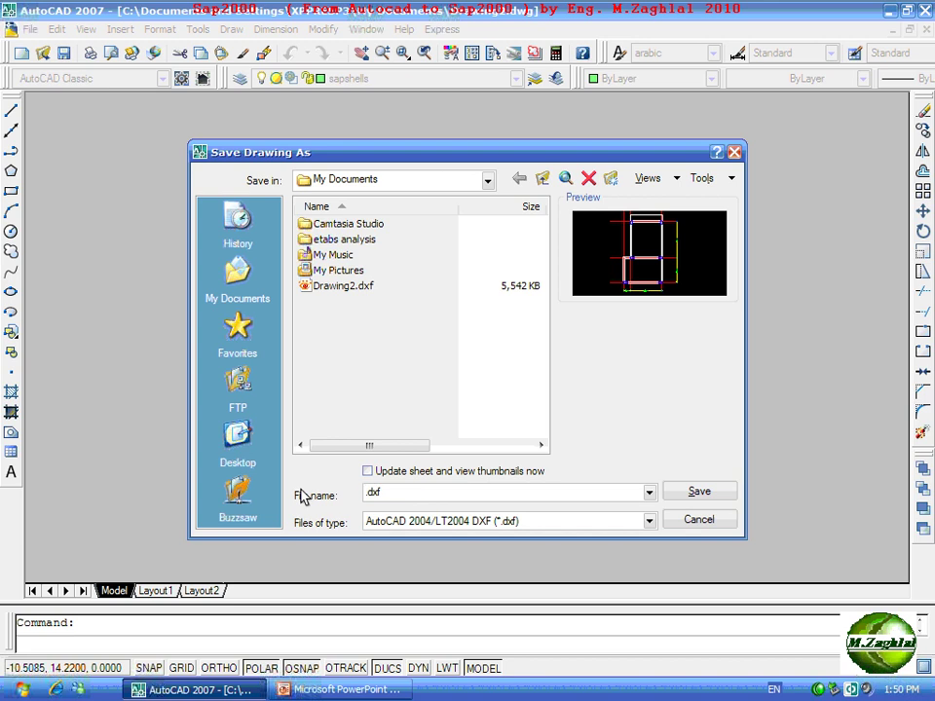
type("slab")
left_click(687, 493)
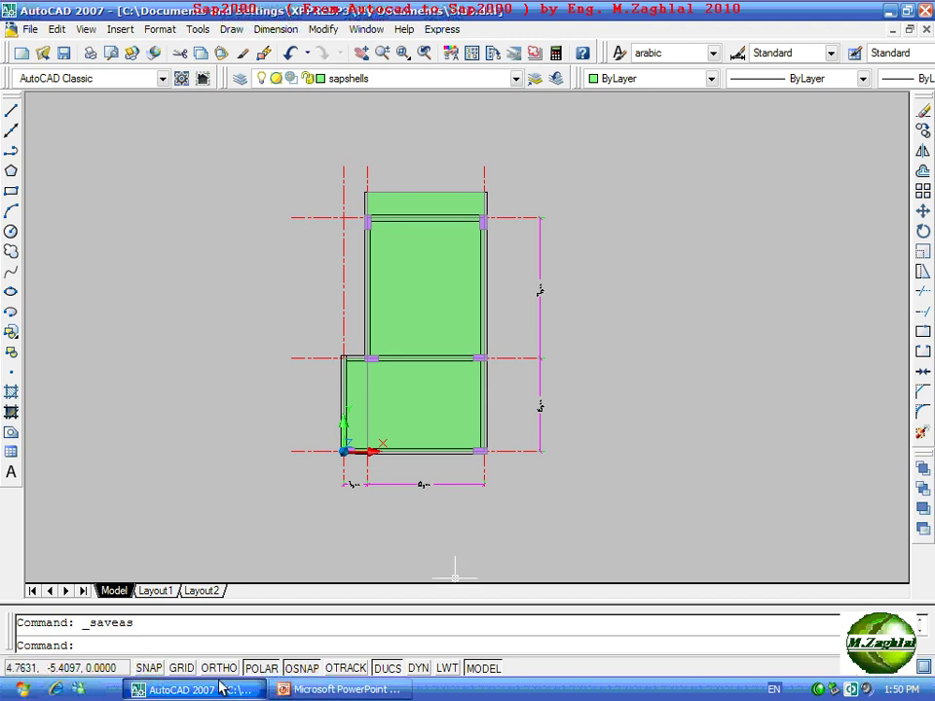
Launch SAP2000 v14 from the Start menu's All Programs list.
left_click(24, 690)
mouse_move(81, 633)
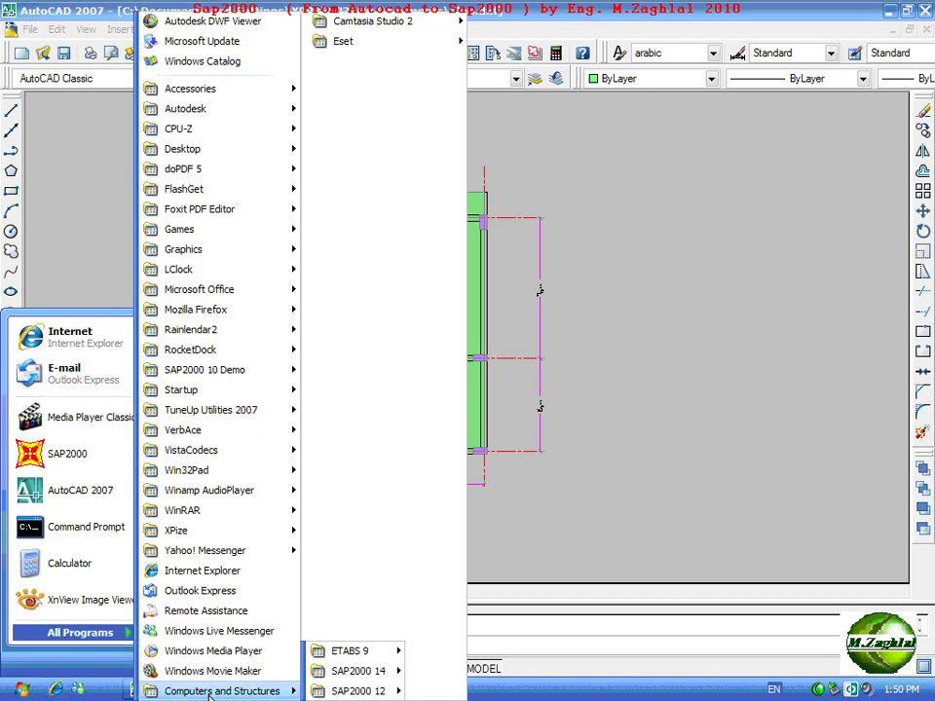
mouse_move(222, 691)
mouse_move(358, 672)
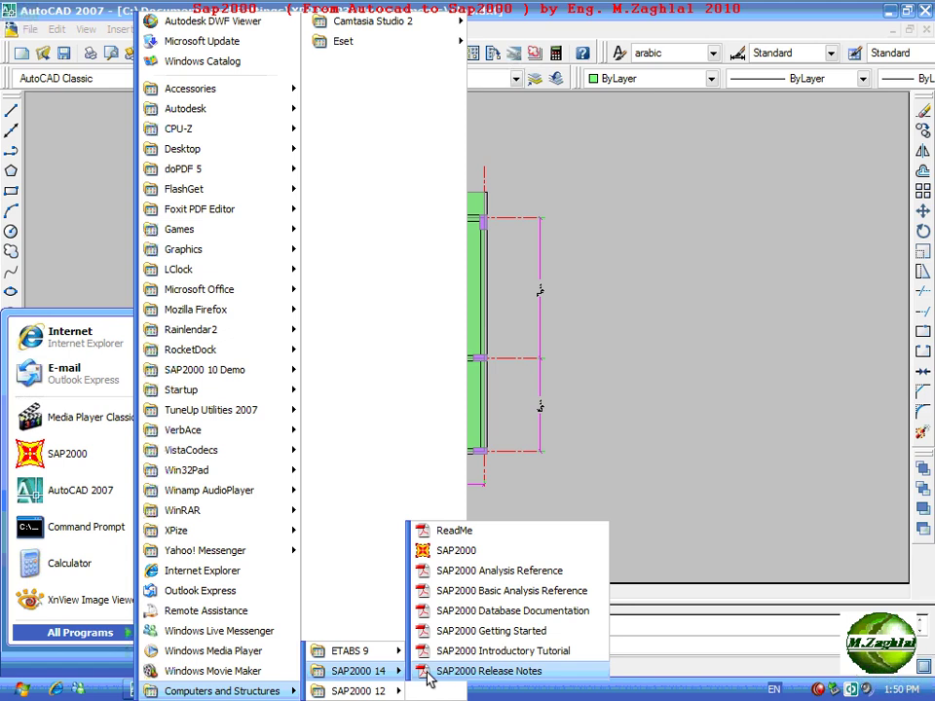
left_click(458, 552)
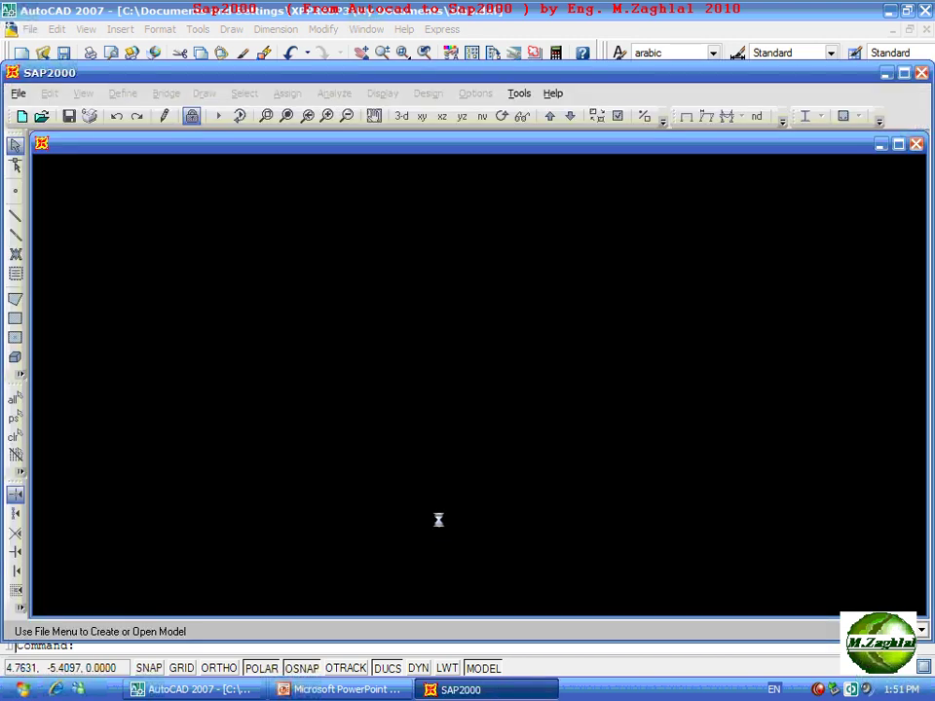
Maximize the SAP2000 window and its empty model window, leaving the units unchanged.
double_click(510, 73)
double_click(504, 84)
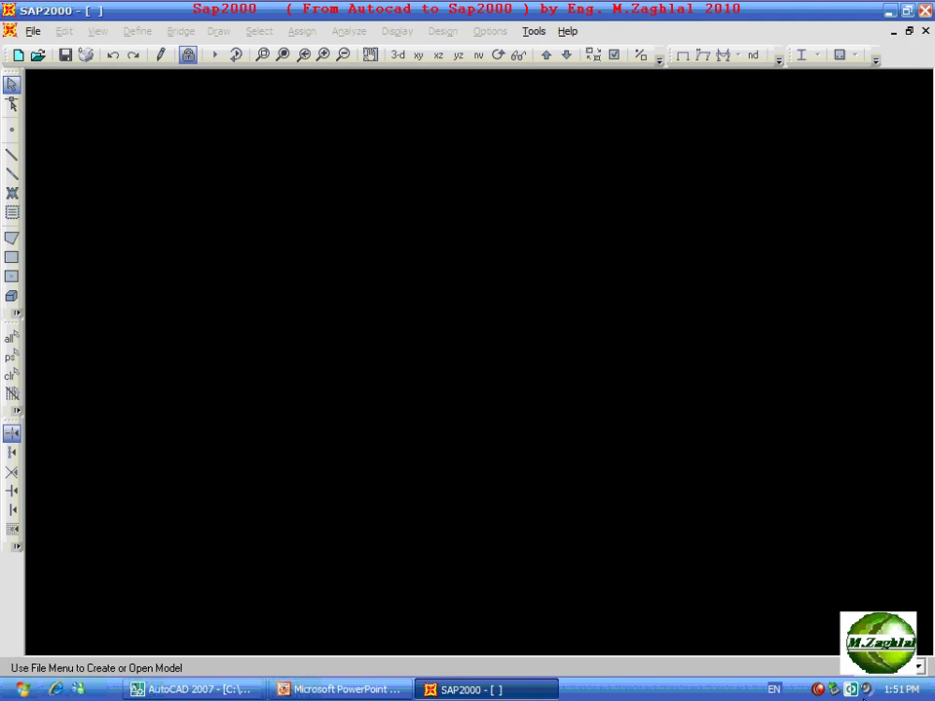
left_click(918, 667)
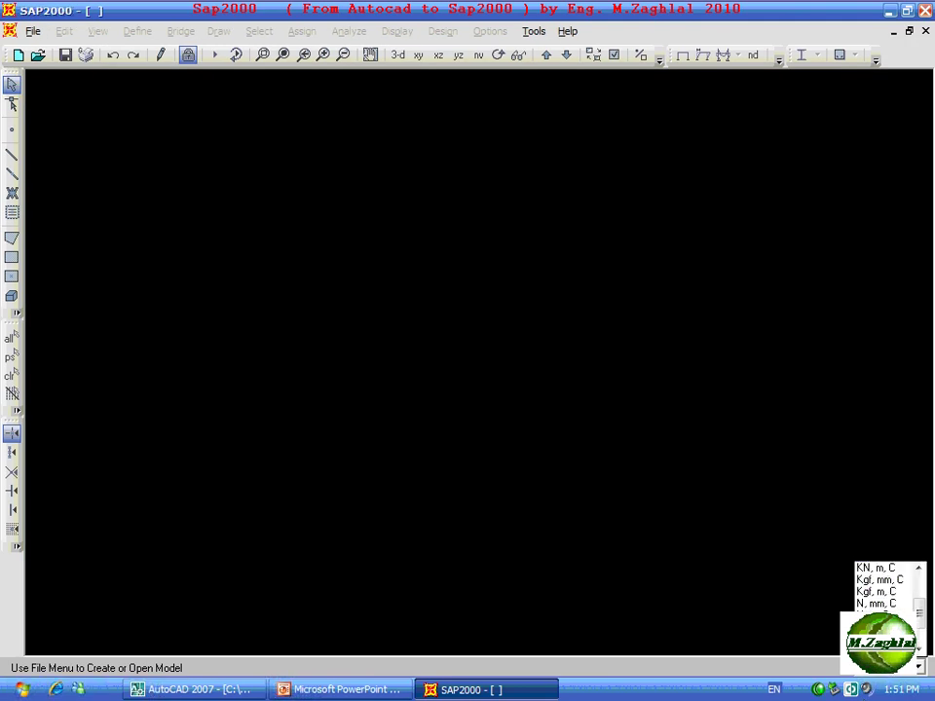
left_click(876, 568)
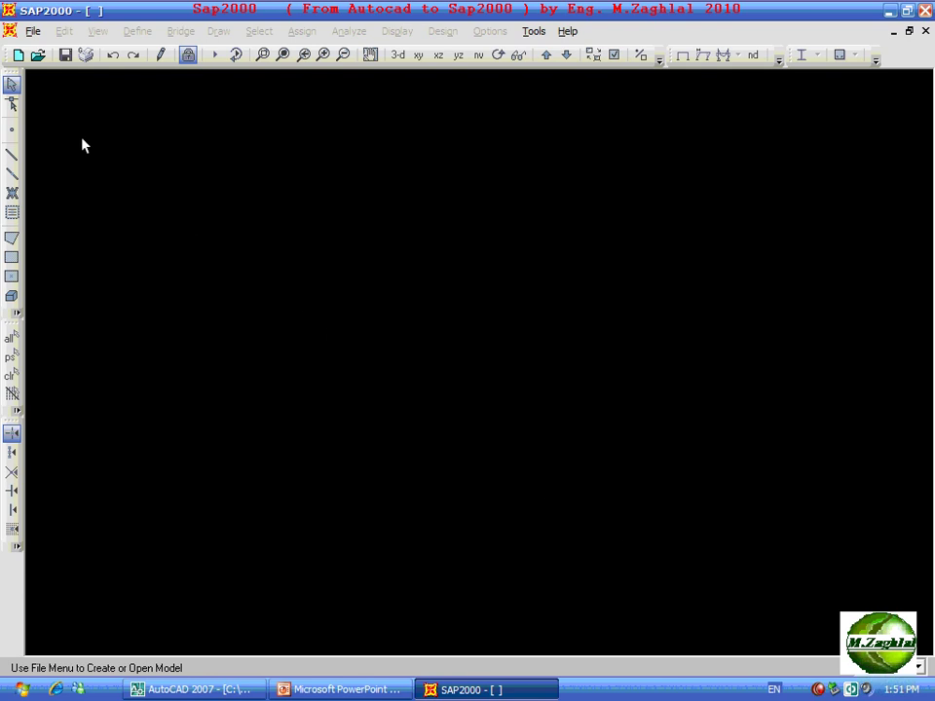
Import slab.dxf as an AutoCAD DXF file with Z up and Tonf, m, C units.
left_click(31, 33)
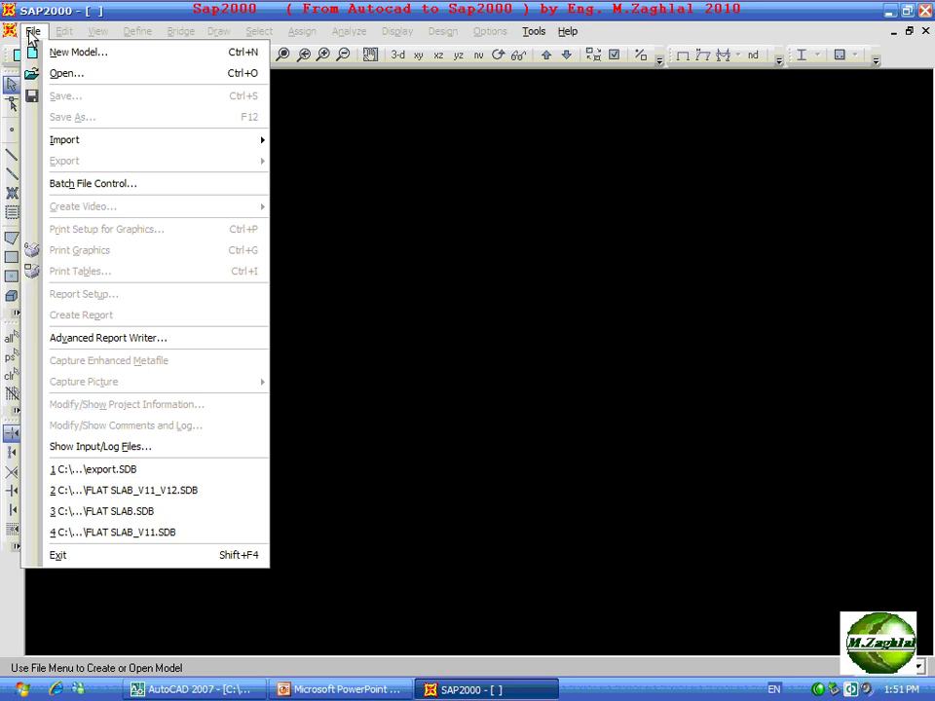
mouse_move(64, 139)
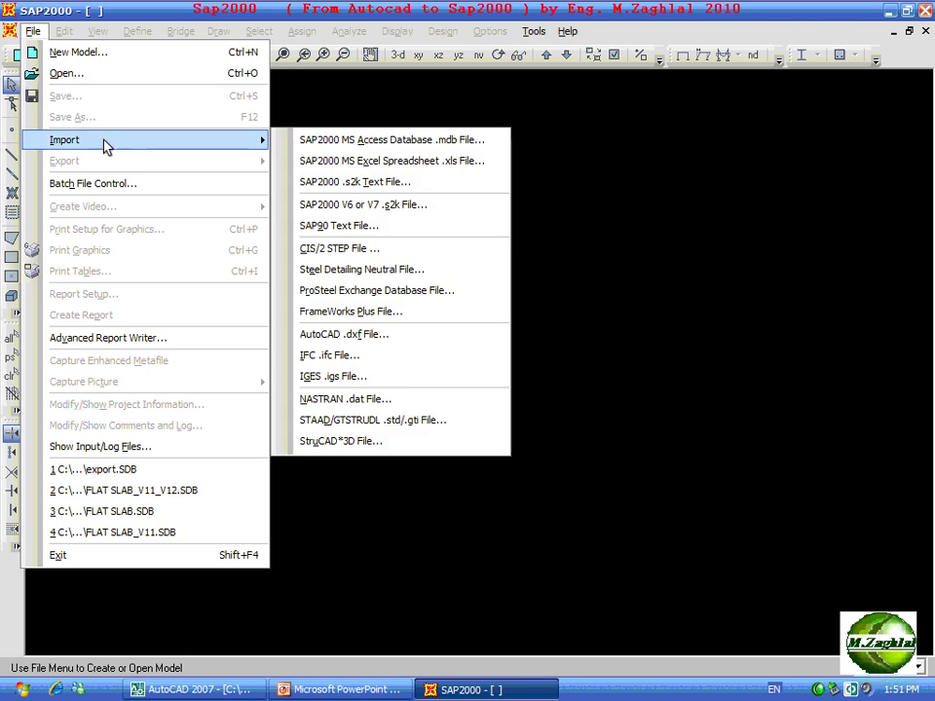
left_click(360, 339)
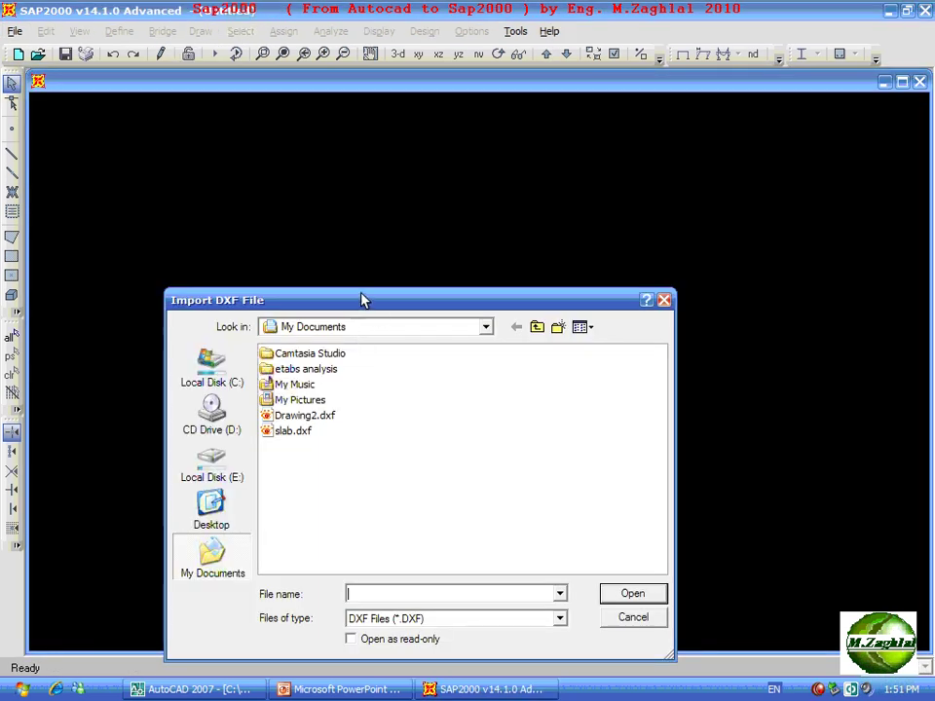
left_click_drag(362, 298, 354, 213)
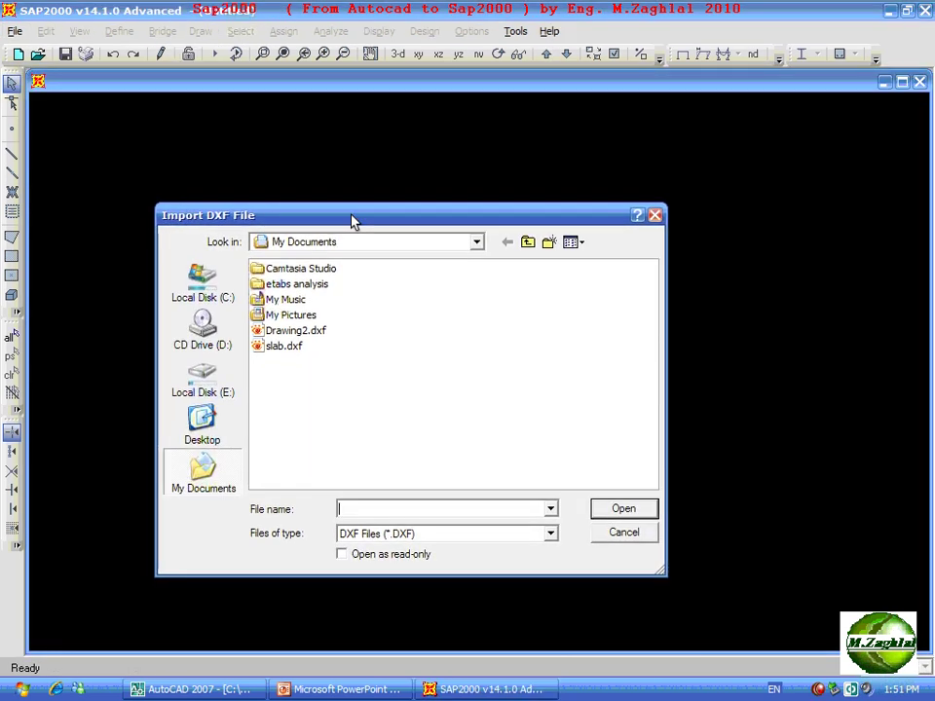
left_click(284, 348)
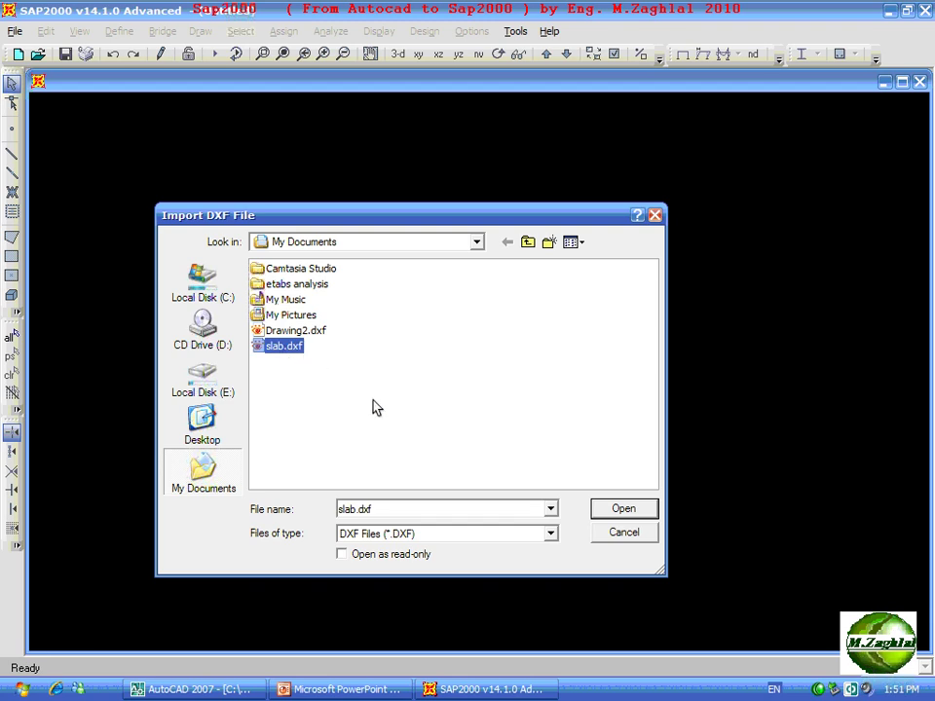
left_click(611, 510)
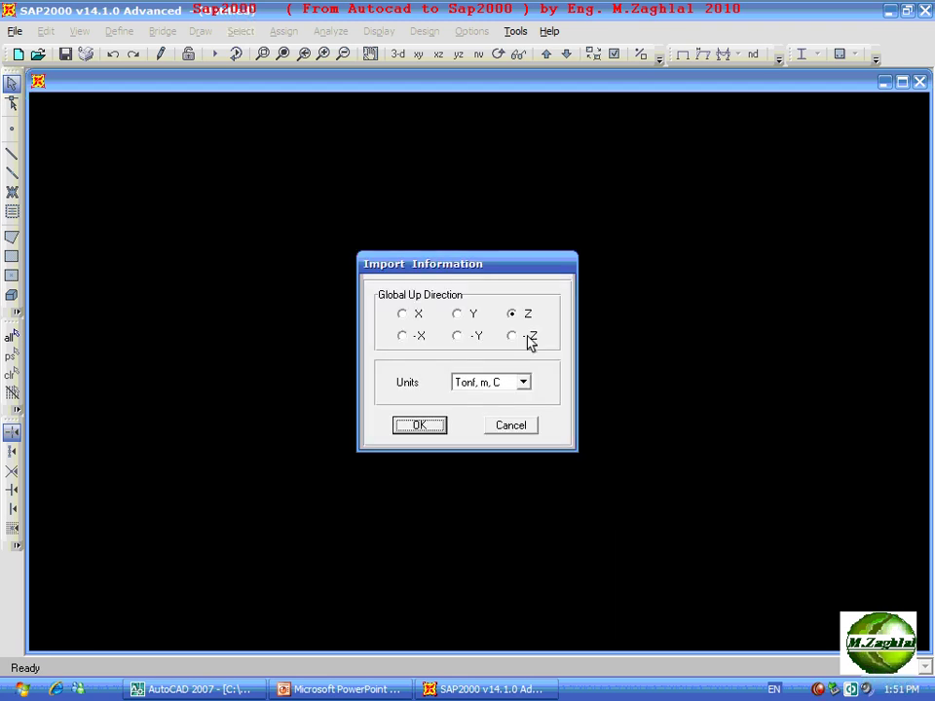
left_click_drag(491, 271, 494, 251)
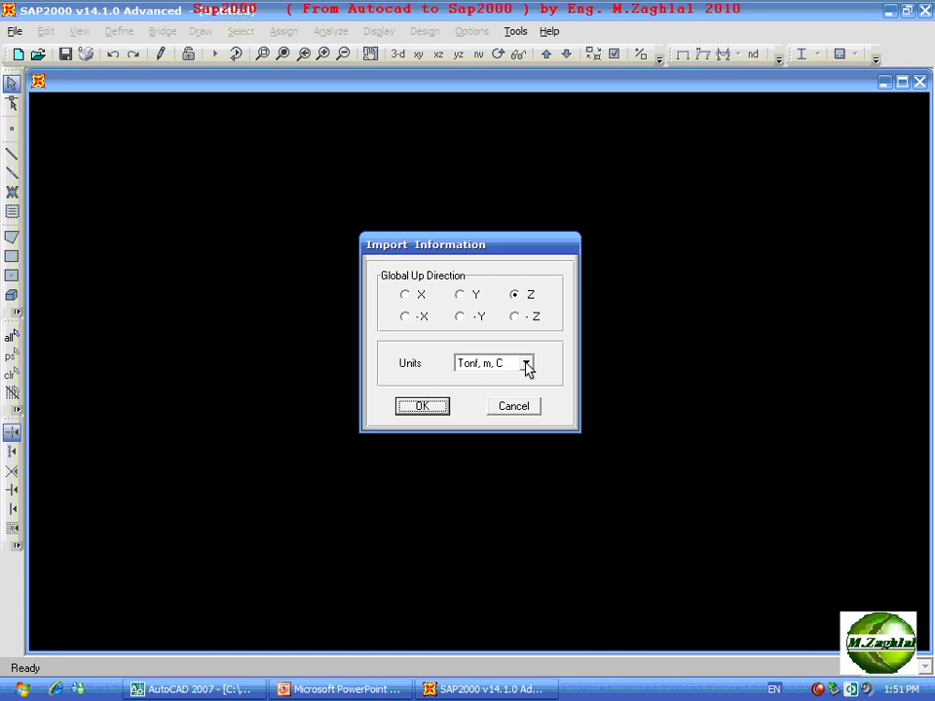
left_click(519, 297)
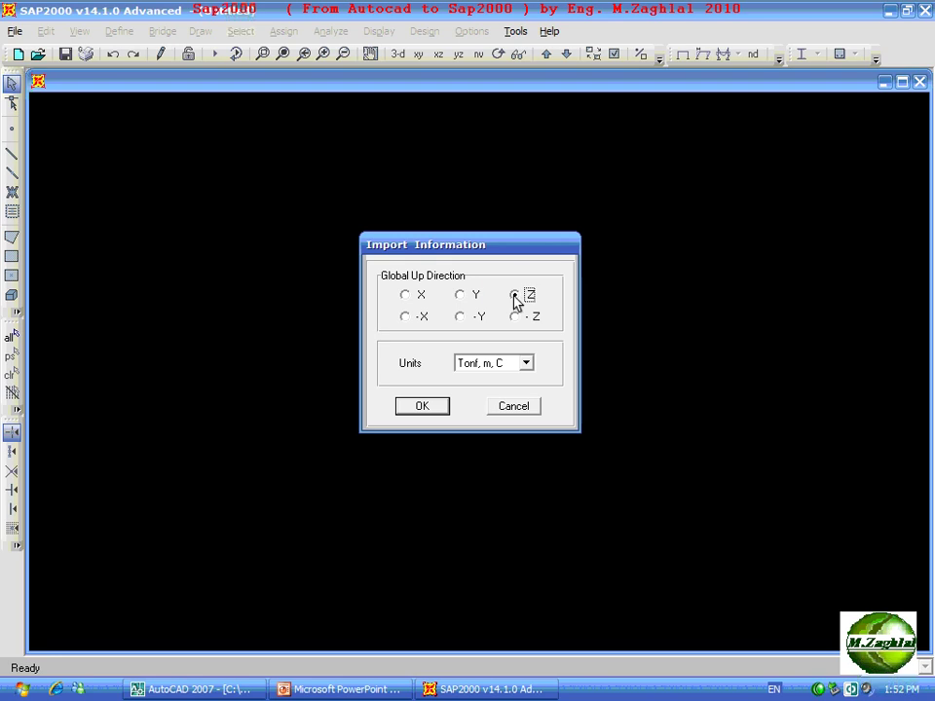
left_click(420, 407)
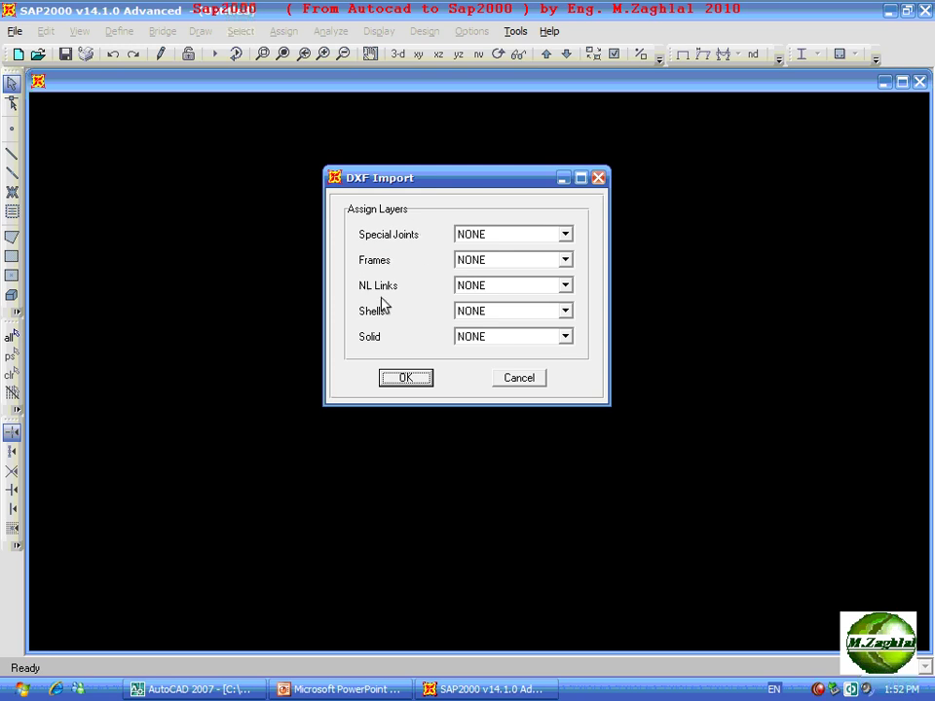
Map the sapbeams layer to Frames and sapshells to Shells, then import the slab model.
left_click(566, 261)
left_click_drag(566, 296, 573, 360)
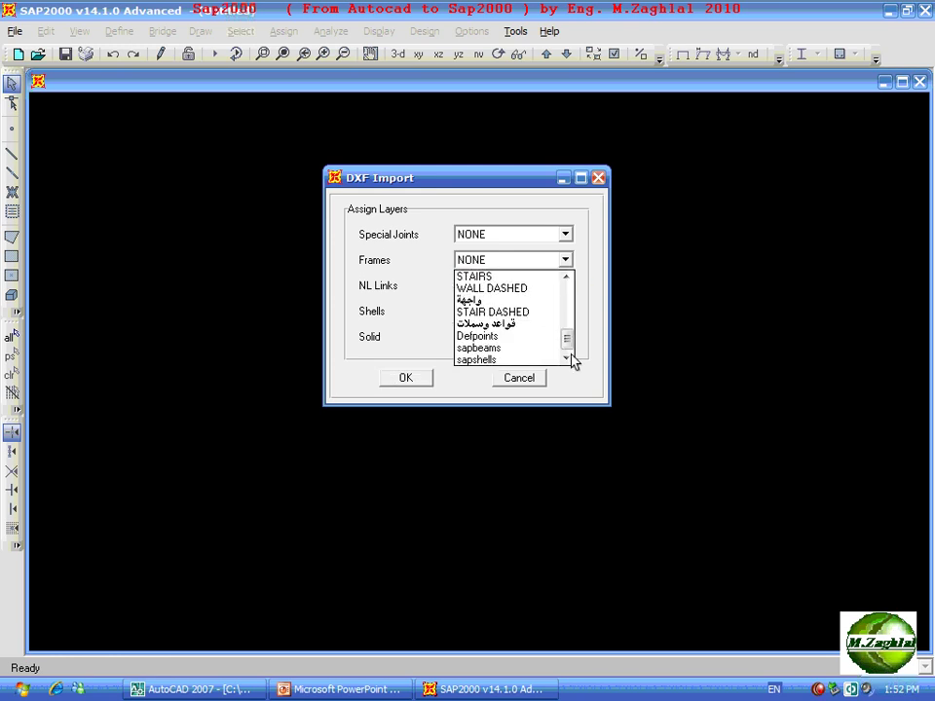
left_click(465, 348)
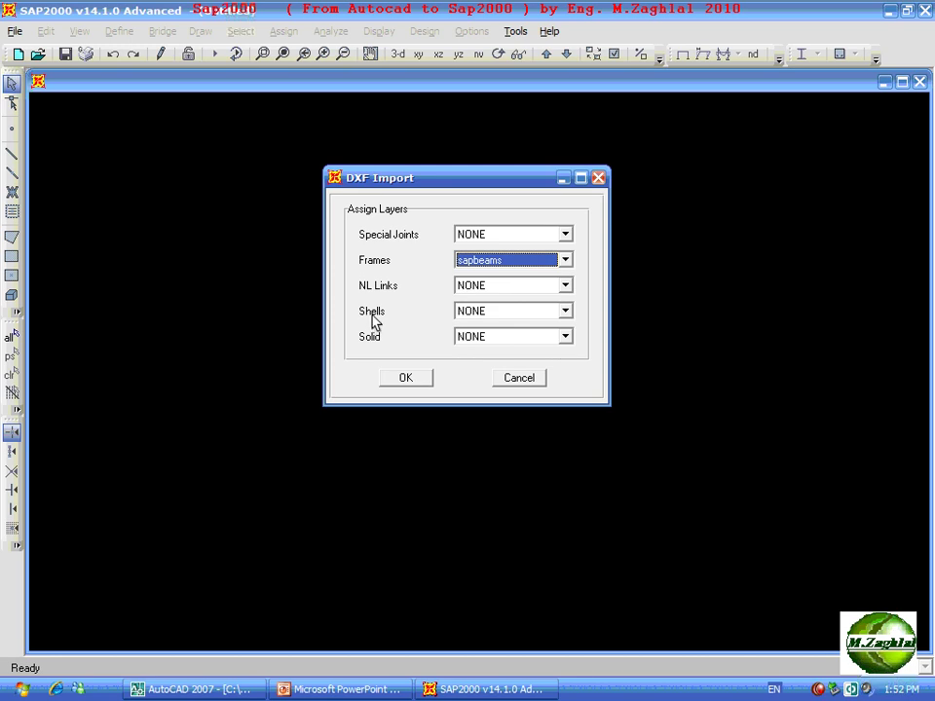
left_click(569, 312)
left_click_drag(567, 351, 563, 413)
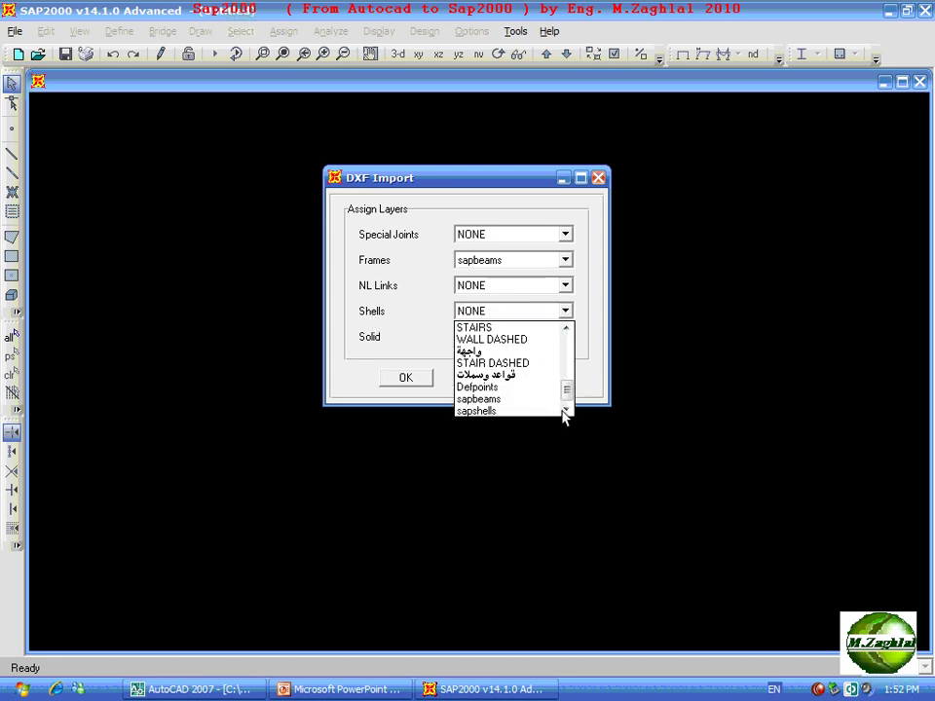
left_click(491, 411)
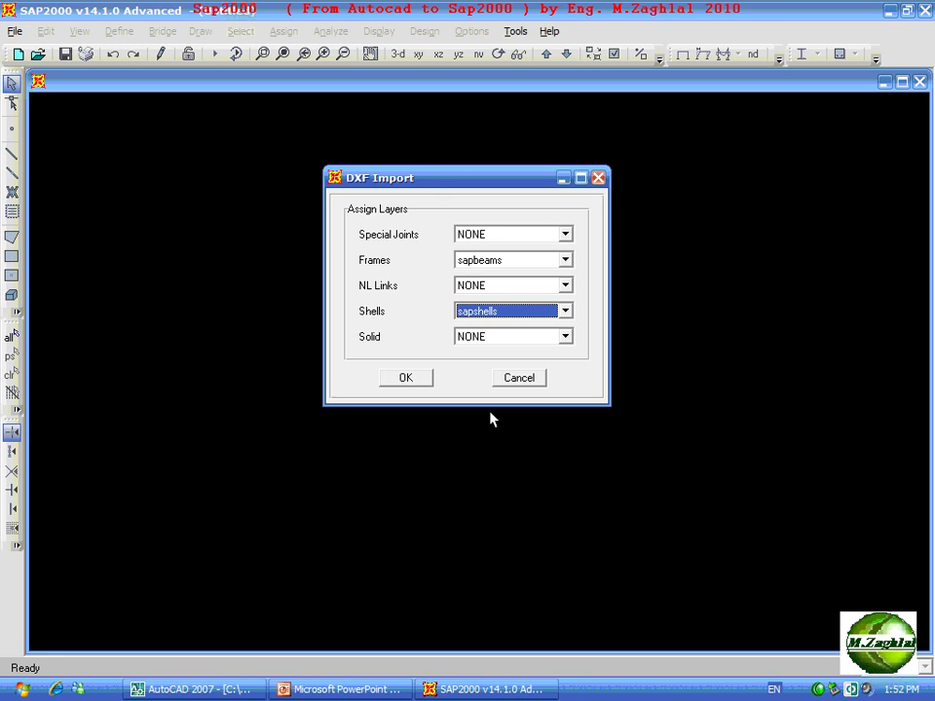
left_click(394, 379)
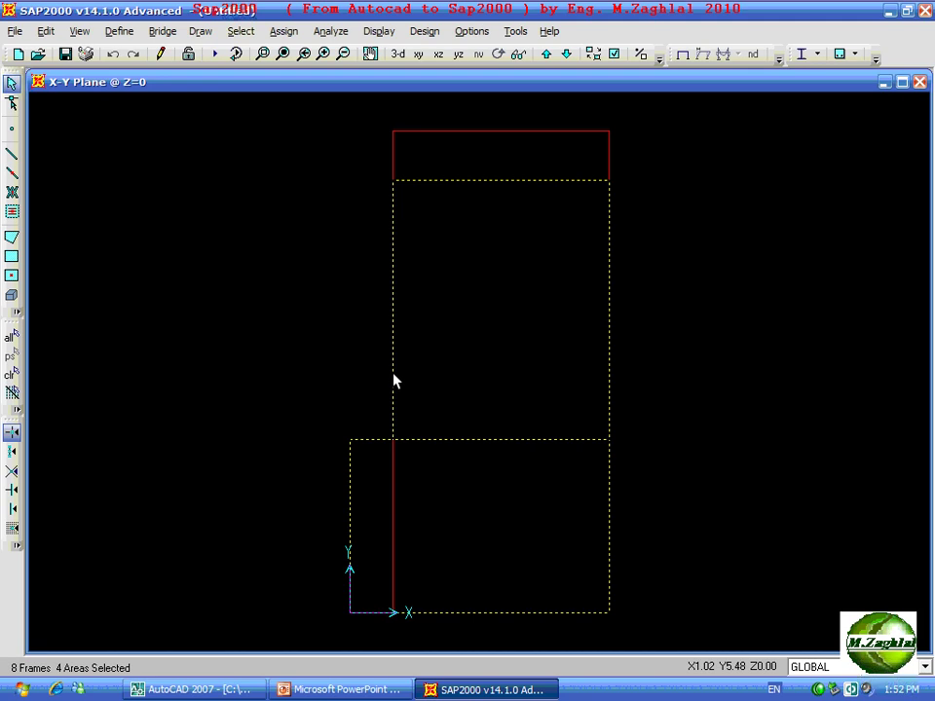
Clear the selection and turn on Fill Objects in the view's display options.
key("ctrl+shift+c")
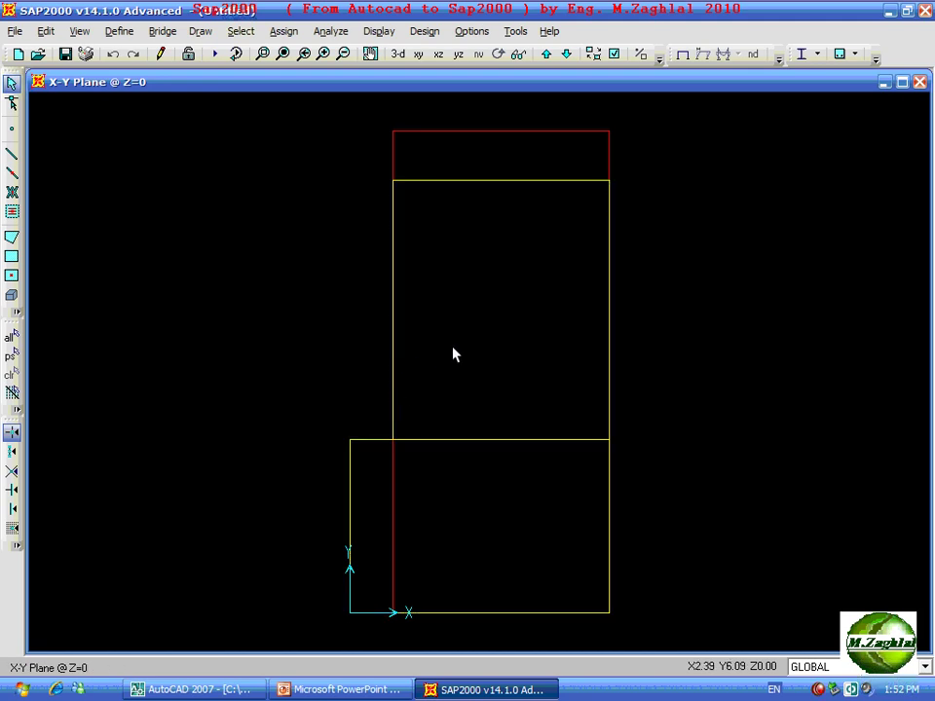
left_click(613, 56)
left_click(487, 271)
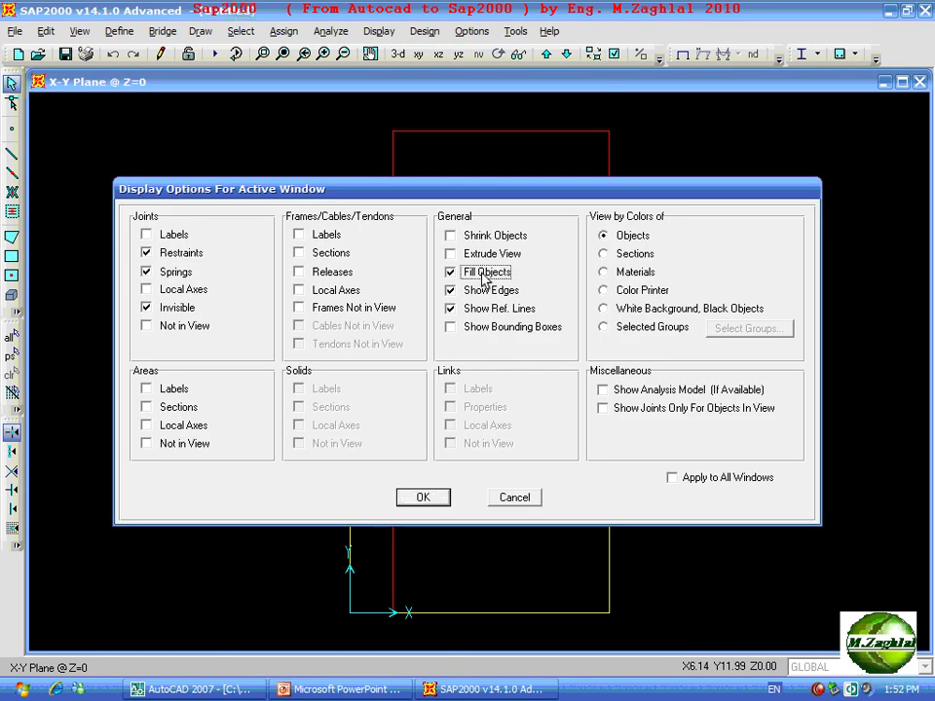
left_click(423, 497)
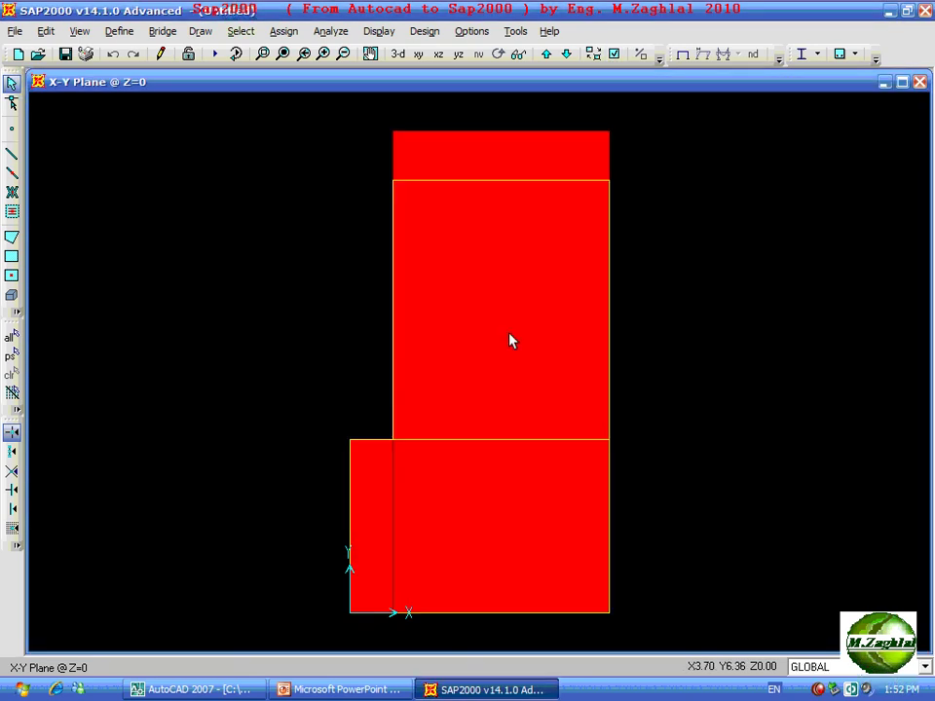
Maximize the X-Y plan view and check one slab area's assignment information.
double_click(464, 80)
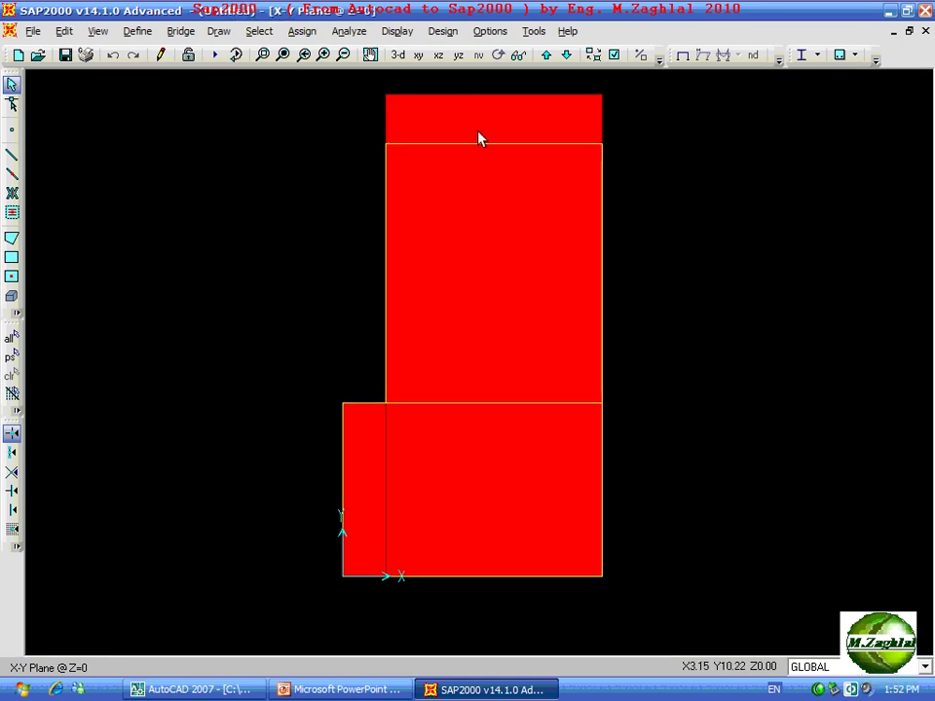
right_click(489, 214)
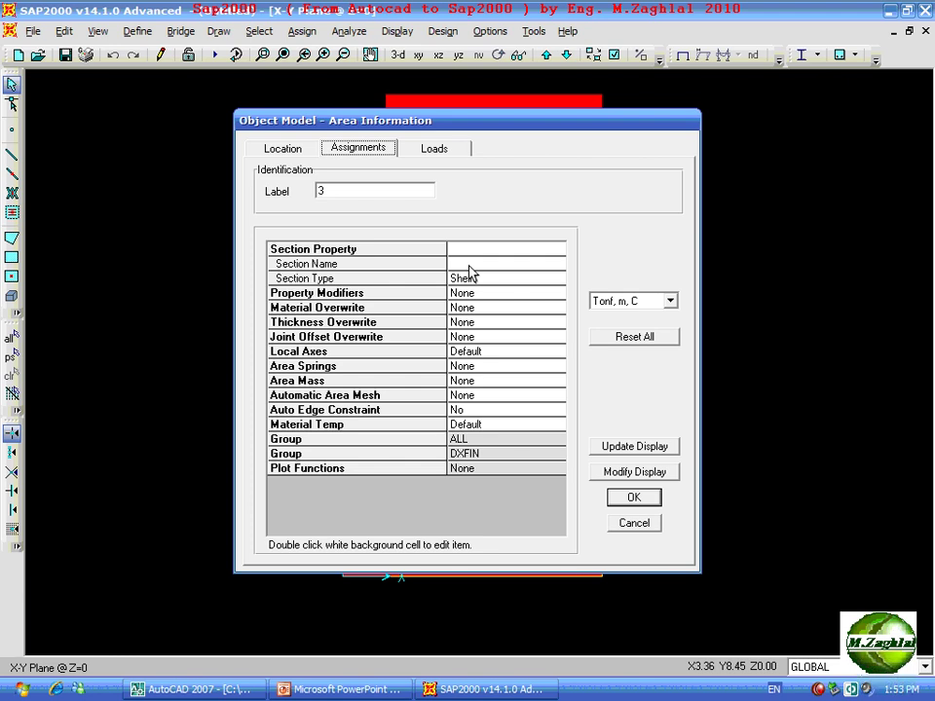
left_click(623, 527)
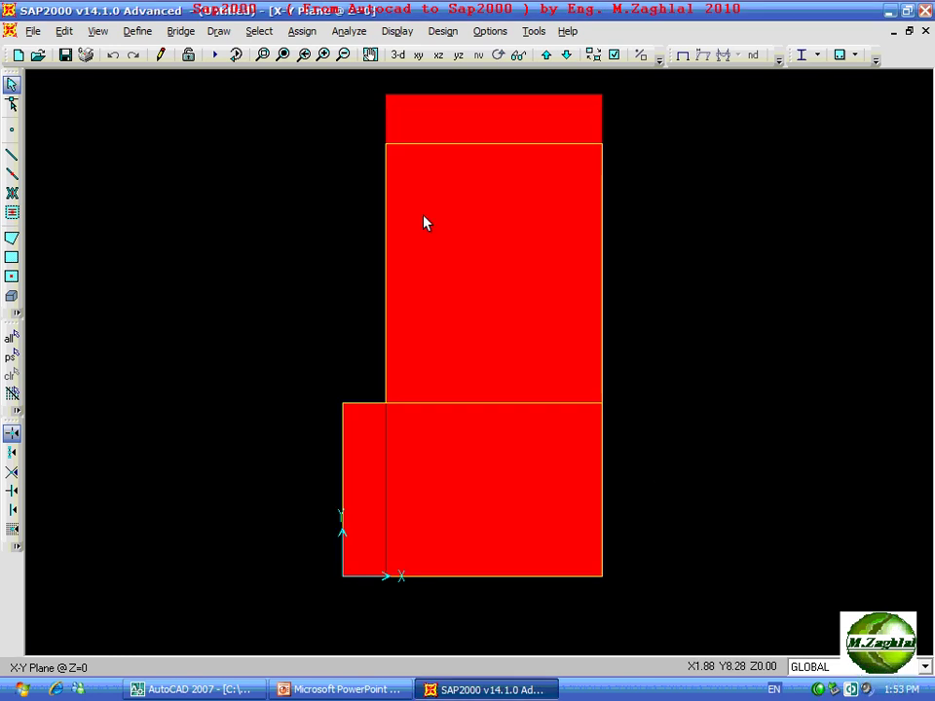
Edit the 4000Psi material and rename it to 'concrete'.
left_click(138, 31)
left_click(154, 51)
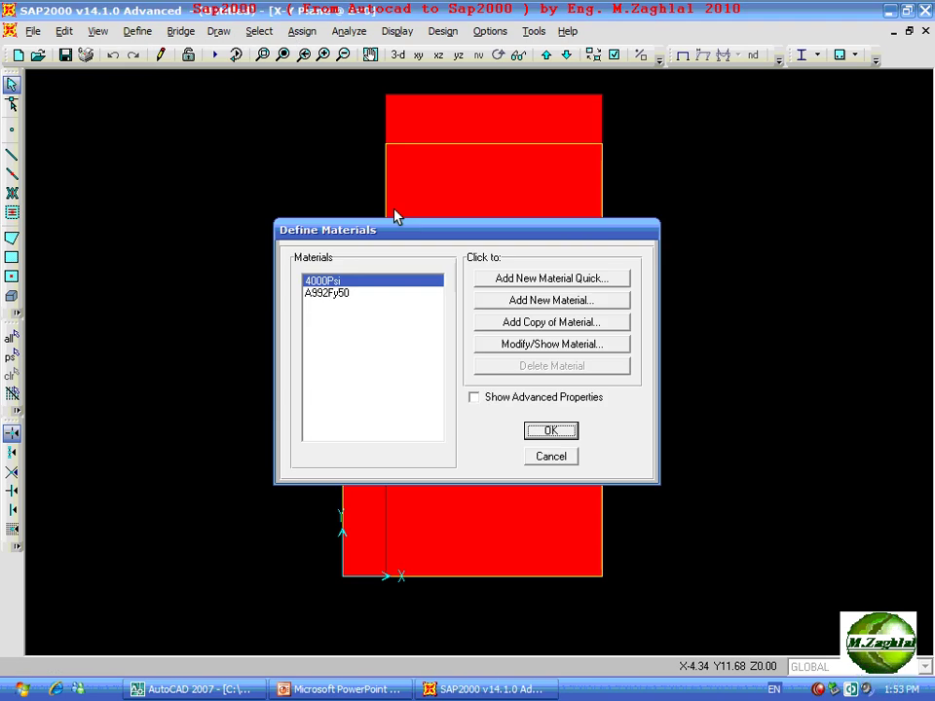
left_click(359, 293)
left_click(359, 283)
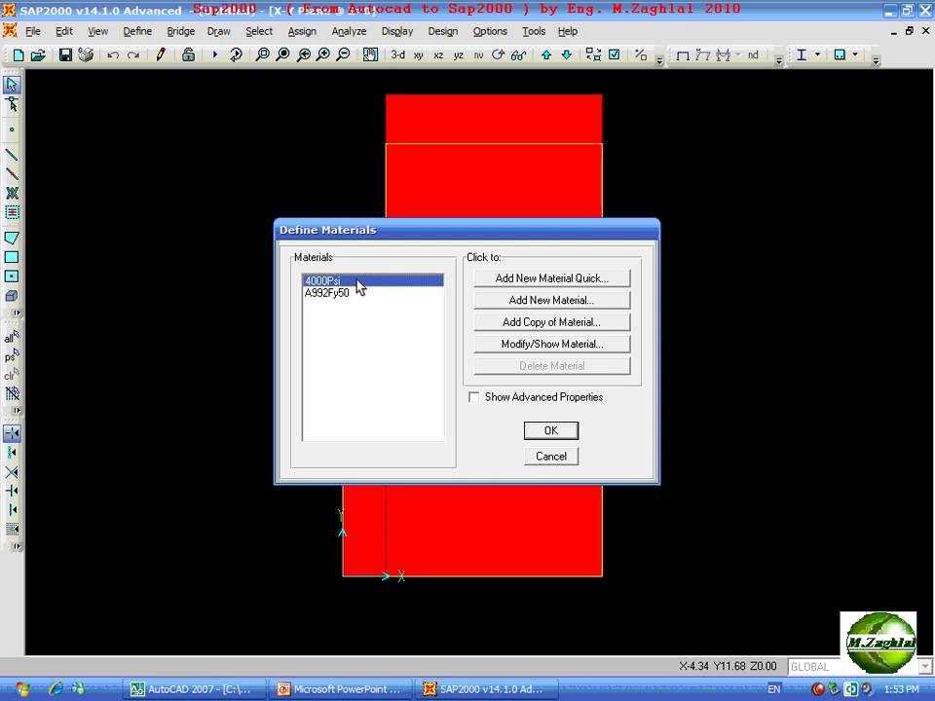
left_click(526, 346)
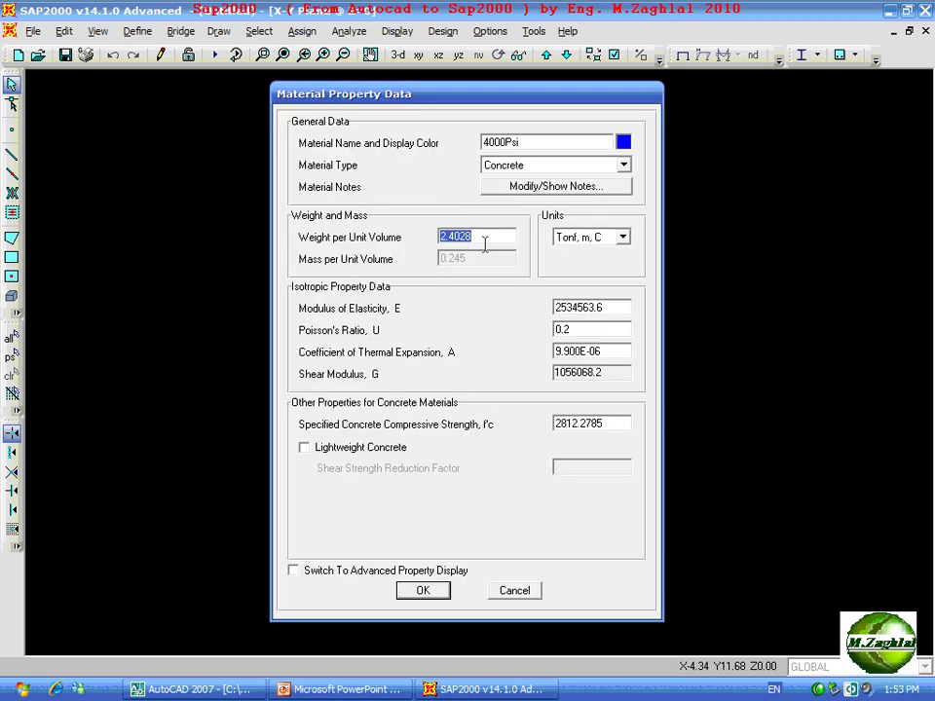
left_click(540, 141)
double_click(539, 140)
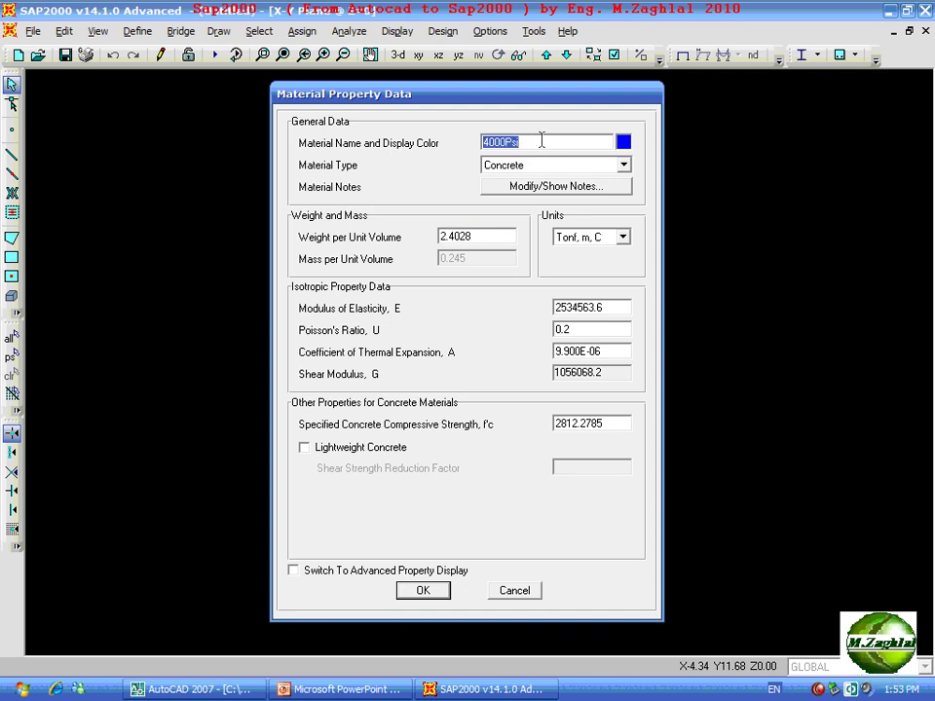
type("con")
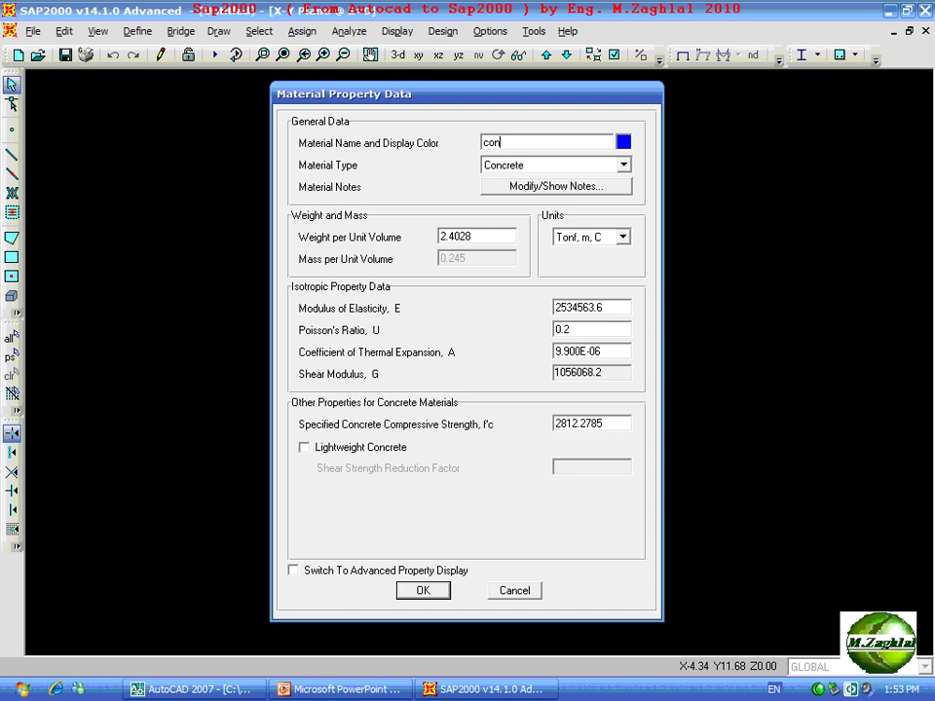
type("crete")
Set the concrete's unit weight to 2.5 and modulus to 14000*(250)^0.5.
double_click(490, 231)
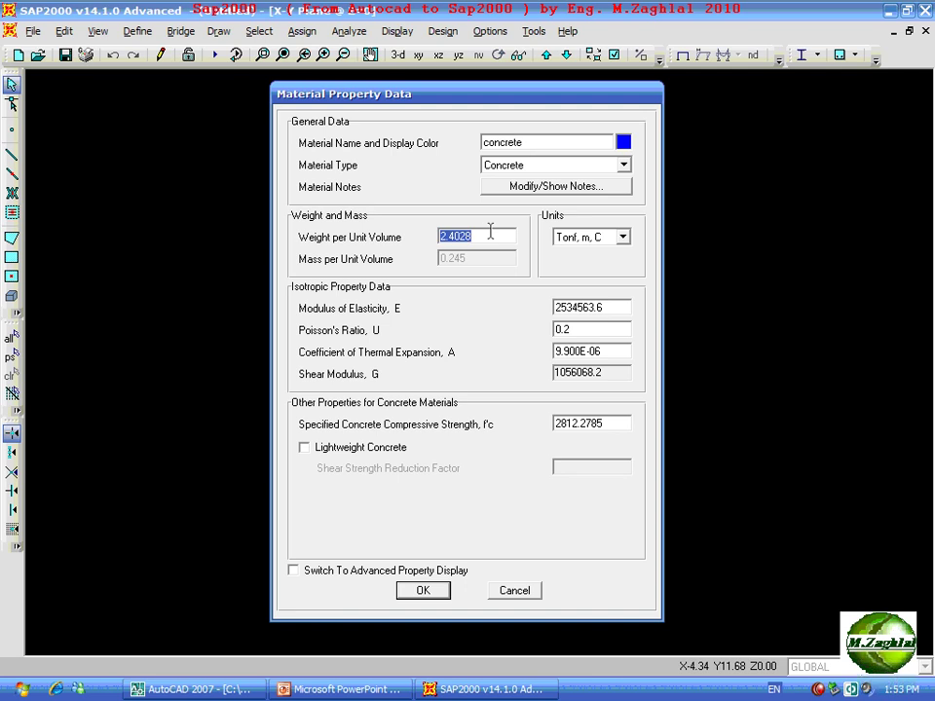
type("2.5")
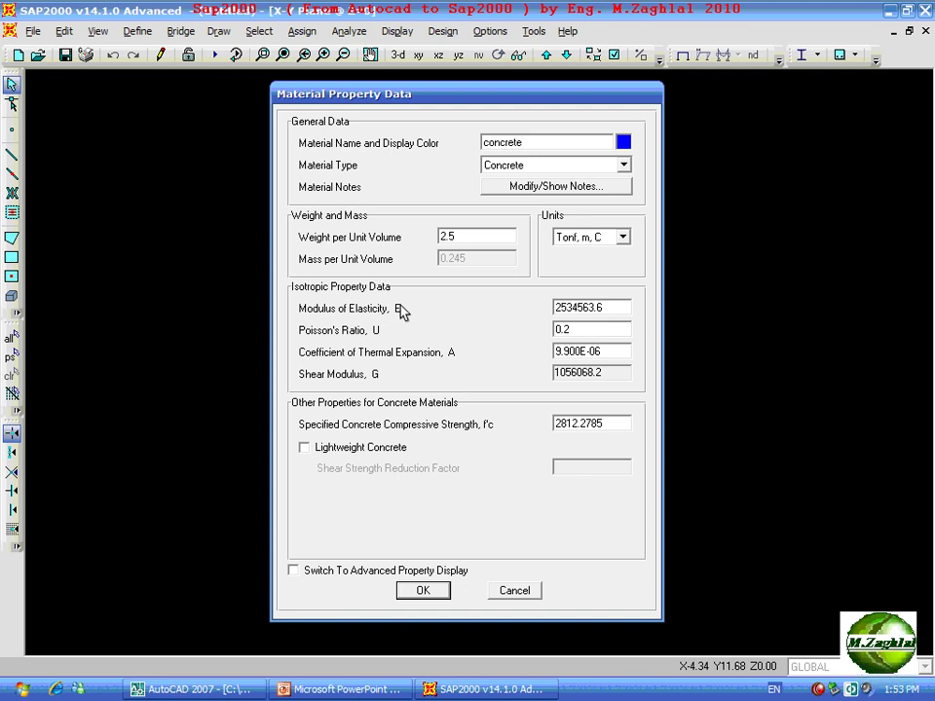
double_click(614, 309)
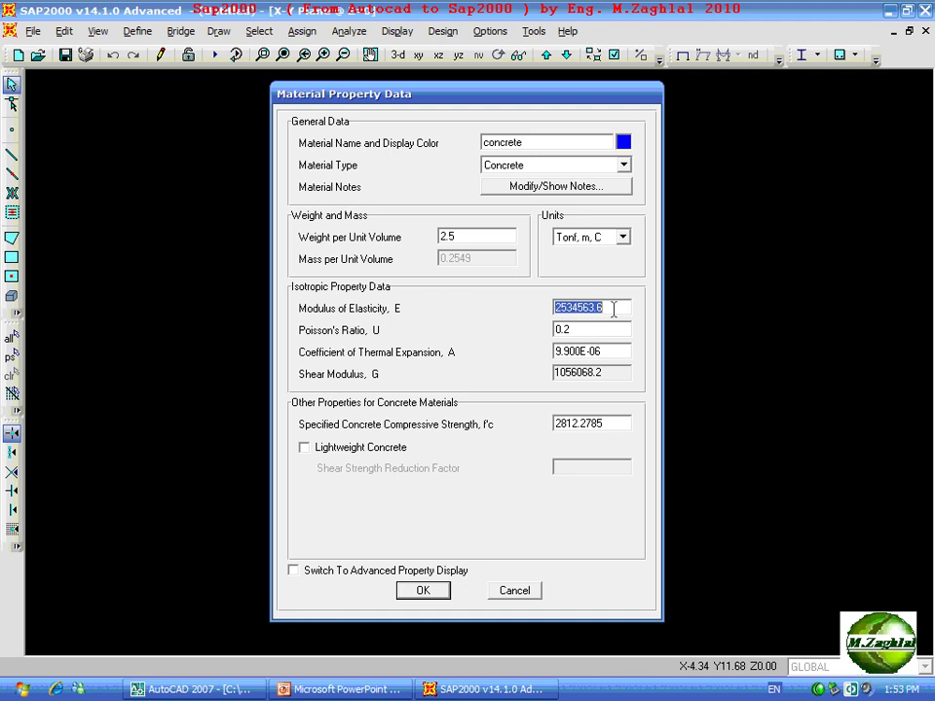
type("14000*(")
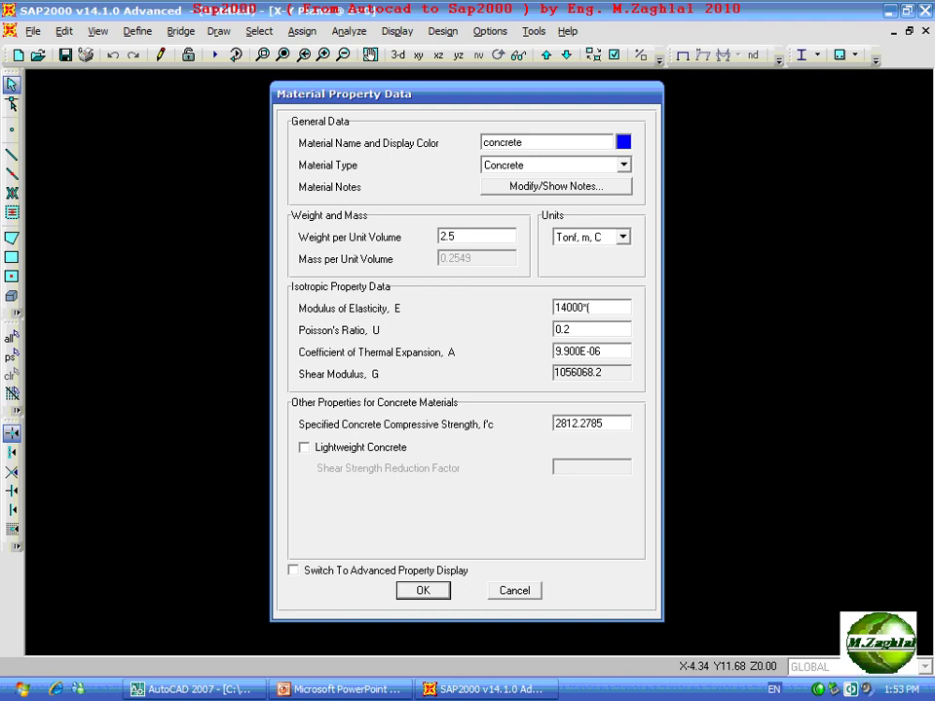
type("25")
type("0")
type(")^")
type("0.5")
double_click(582, 331)
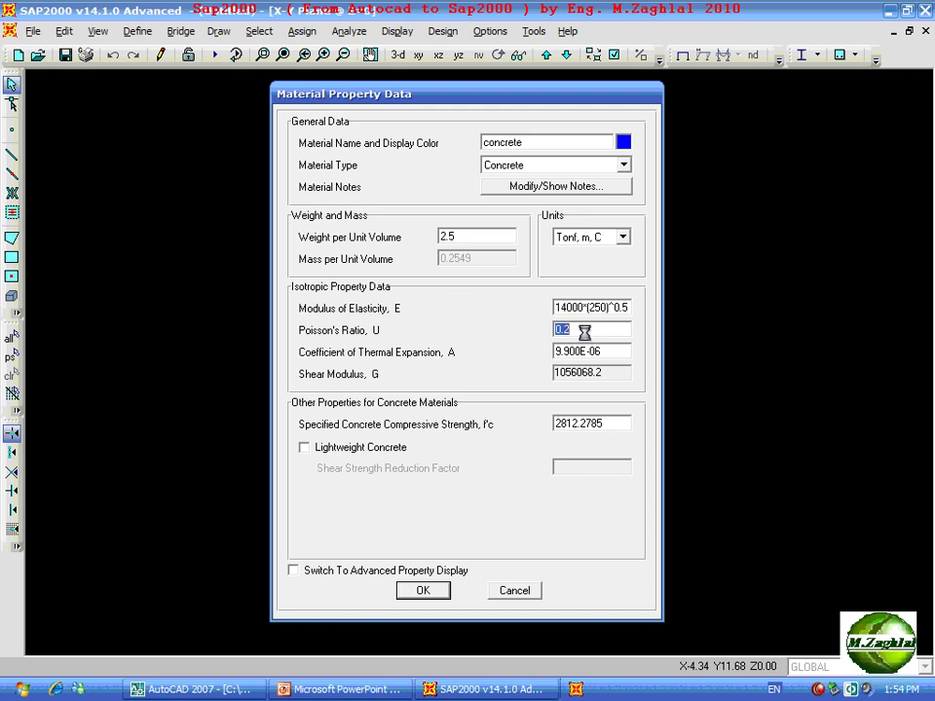
Round the concrete's modulus of elasticity to 2213590.
double_click(563, 307)
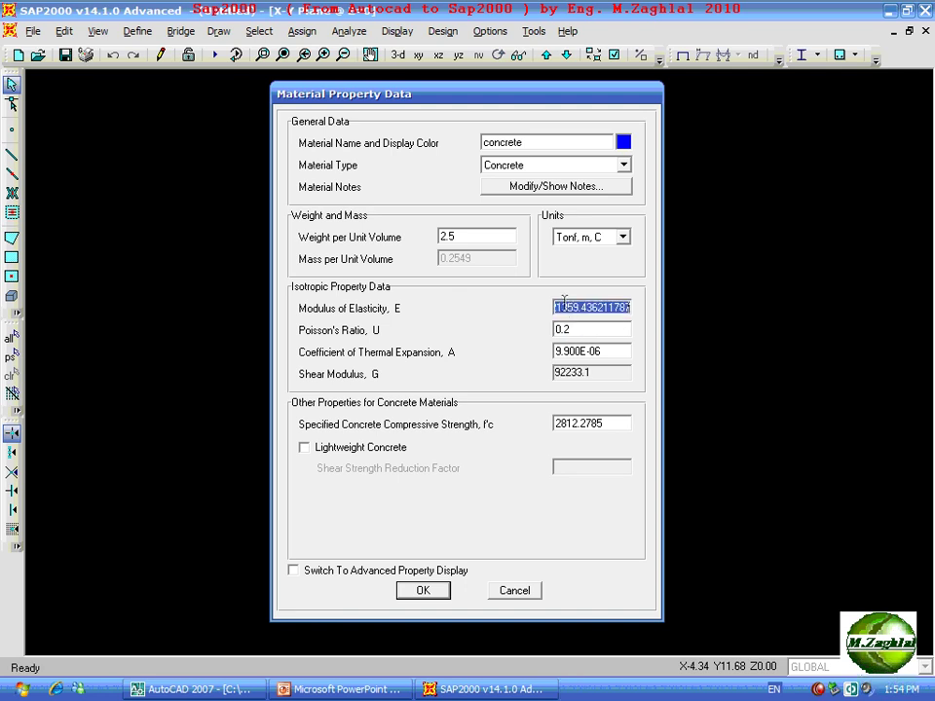
left_click(590, 351)
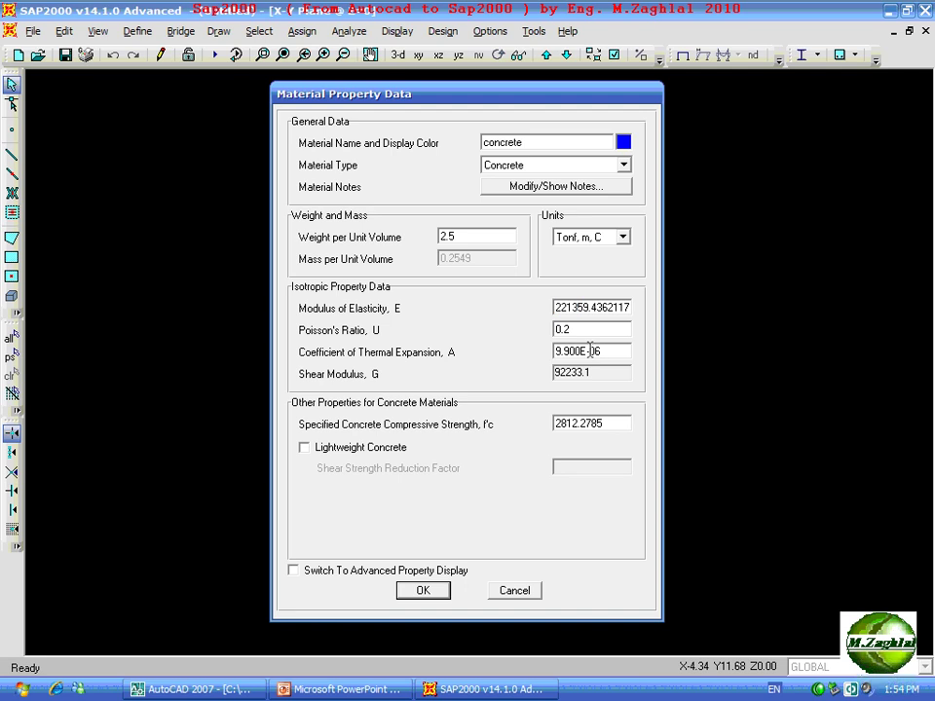
left_click(569, 308)
type("0")
key("Delete")
key("Delete")
key("Delete")
key("Delete")
double_click(575, 329)
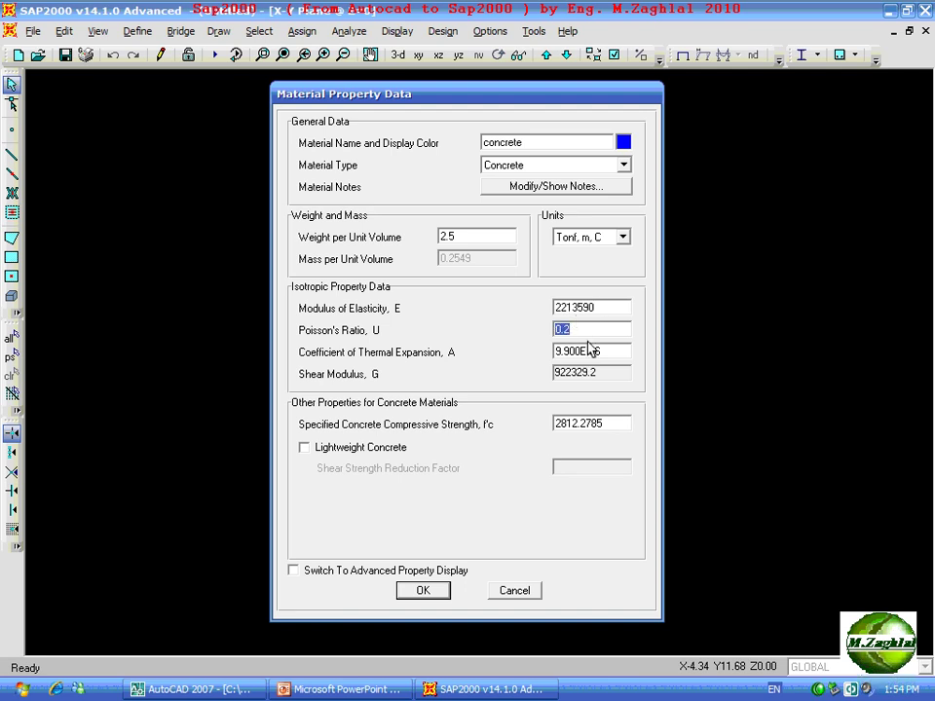
Set compressive strength f'c to 2000 (via 0.8*250) and save the concrete material.
double_click(599, 351)
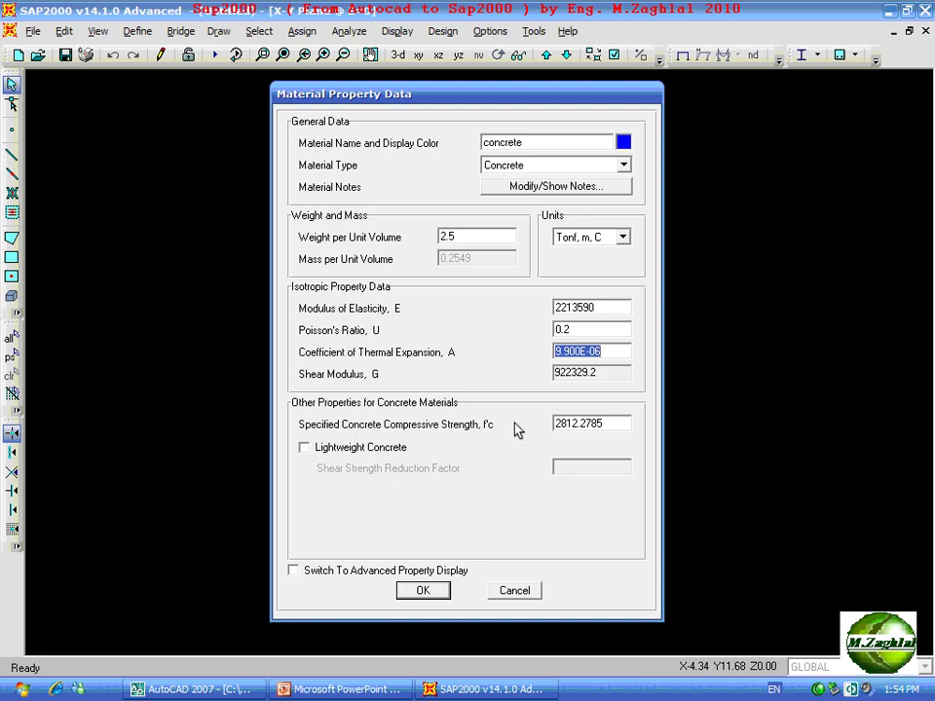
double_click(609, 423)
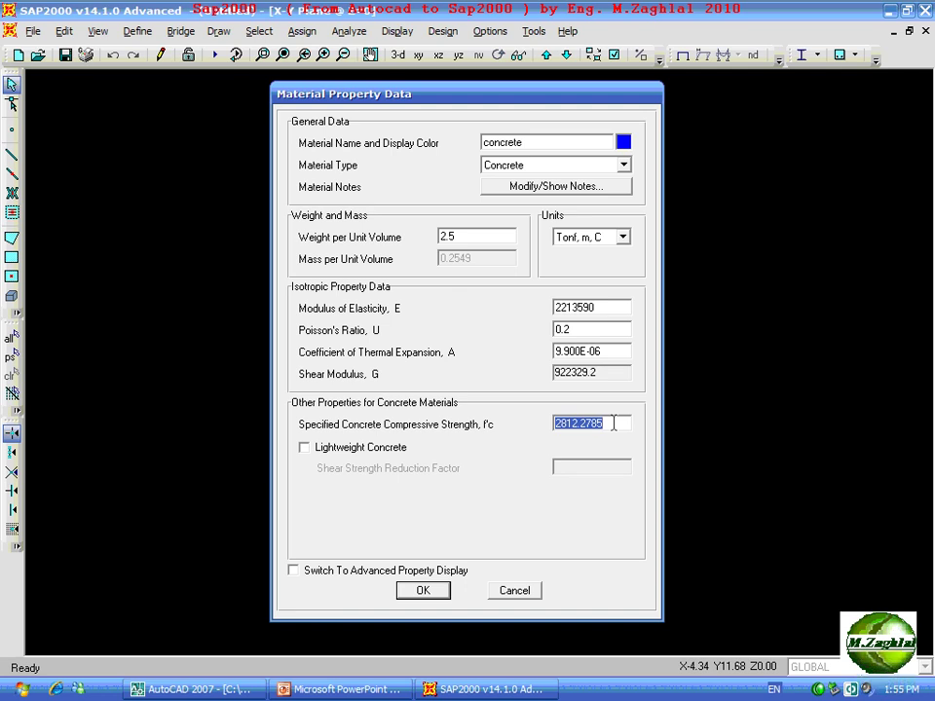
type("0.8")
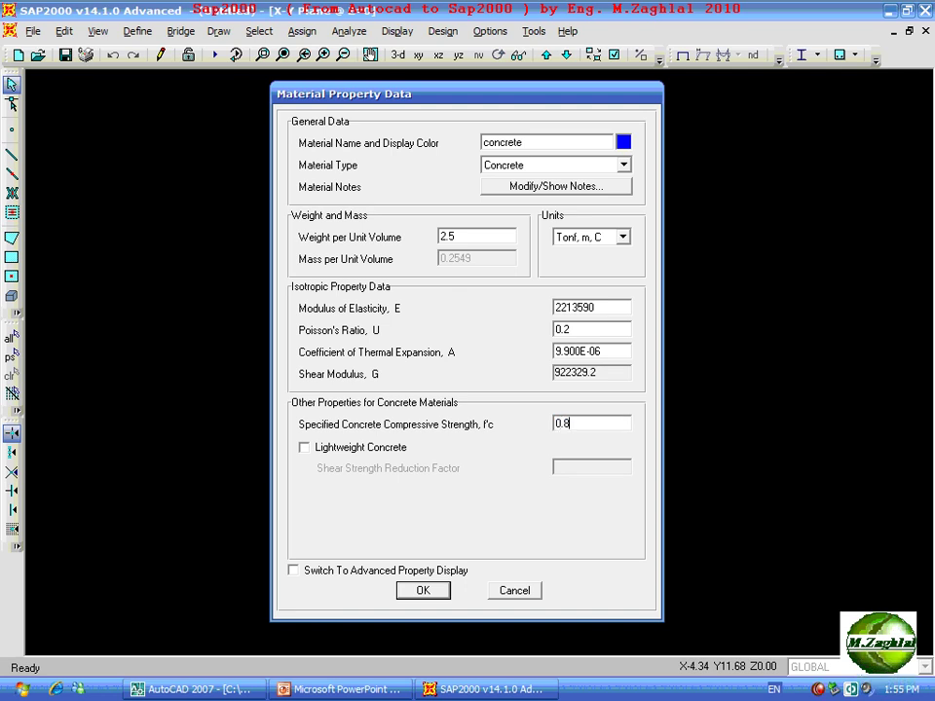
type("*250")
left_click(605, 353)
left_click(590, 422)
left_click(591, 423)
type("000")
left_click(425, 591)
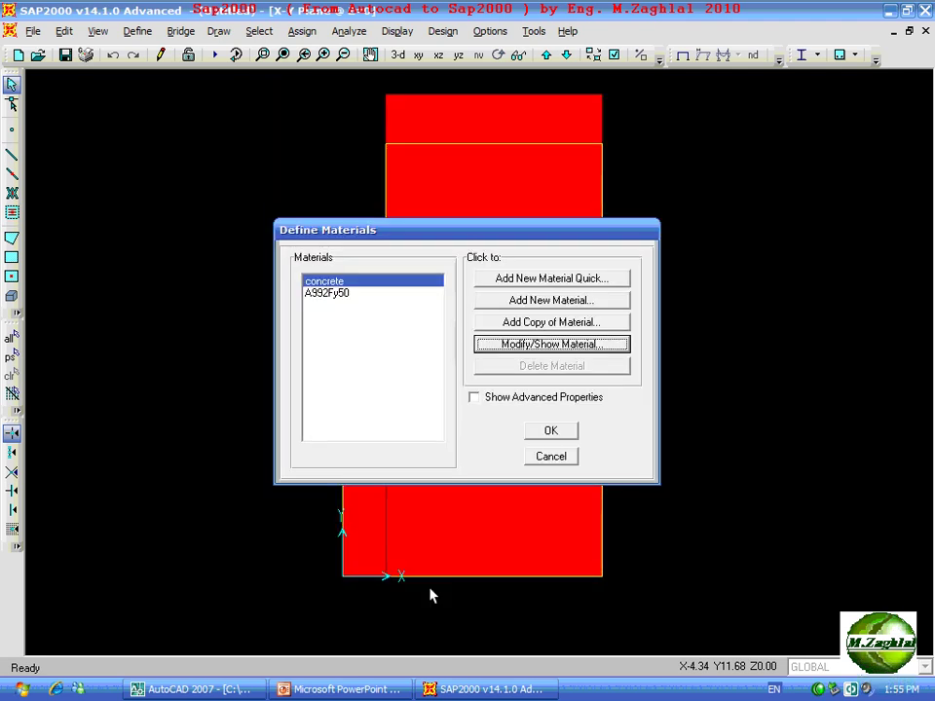
left_click(551, 434)
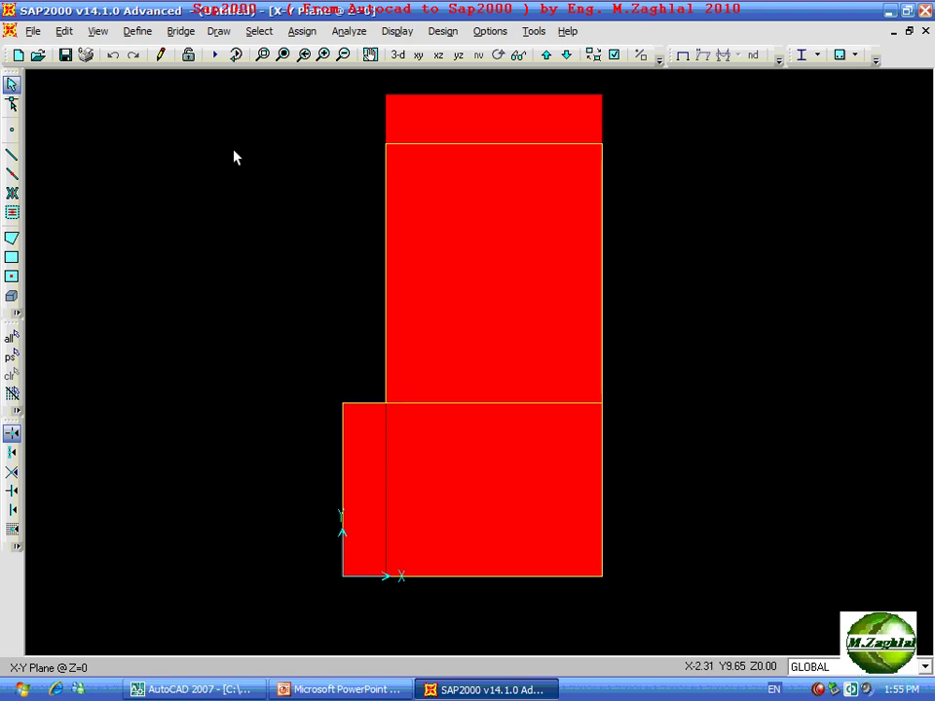
Start a new rectangular concrete frame section in the Frame Properties list.
left_click(138, 31)
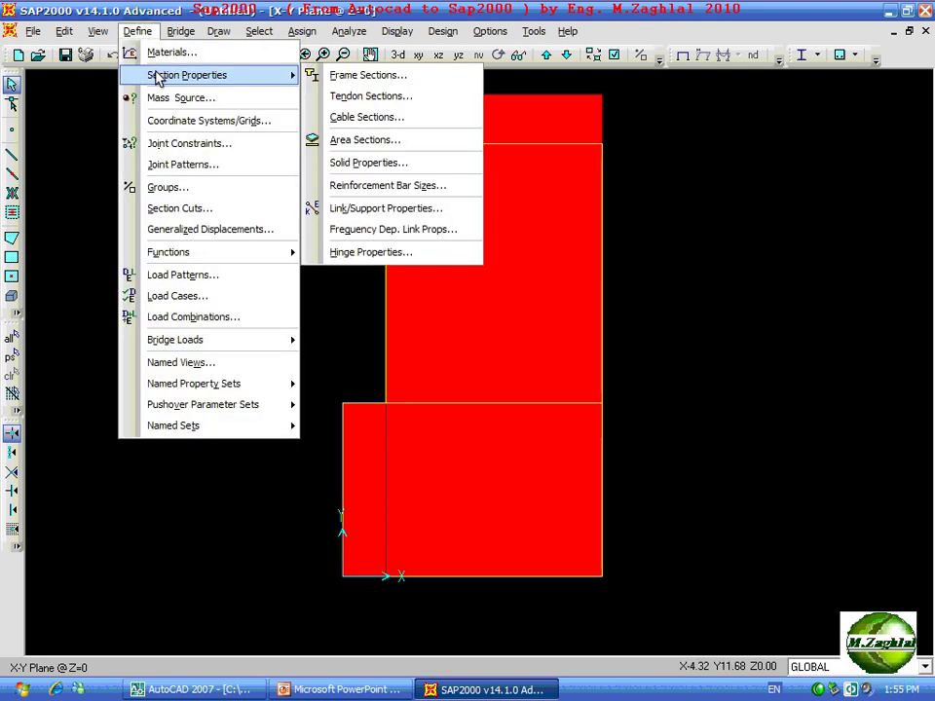
left_click(332, 77)
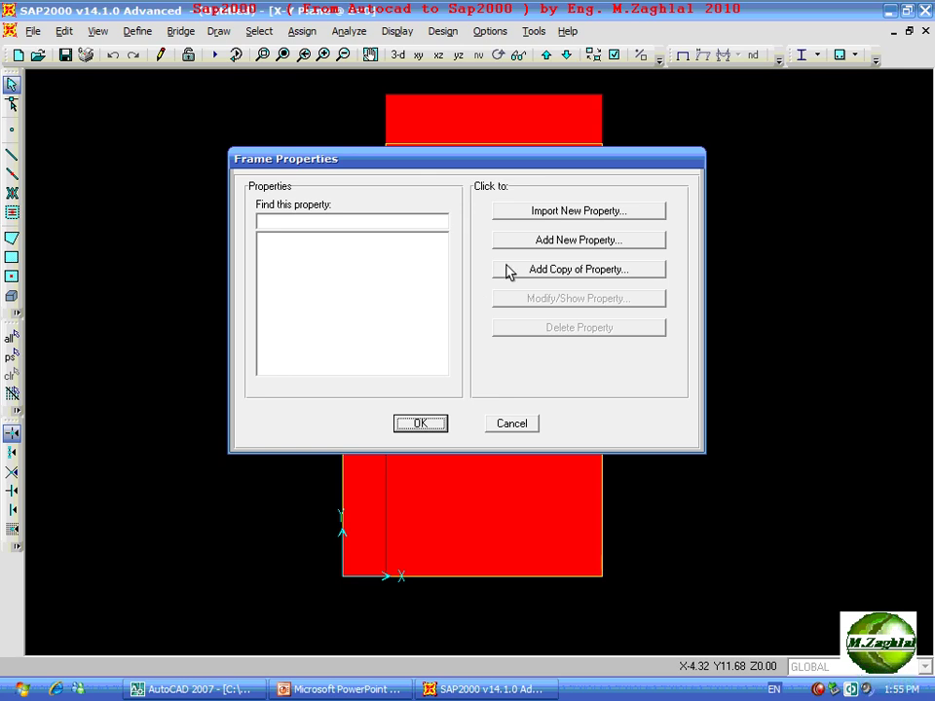
left_click(505, 244)
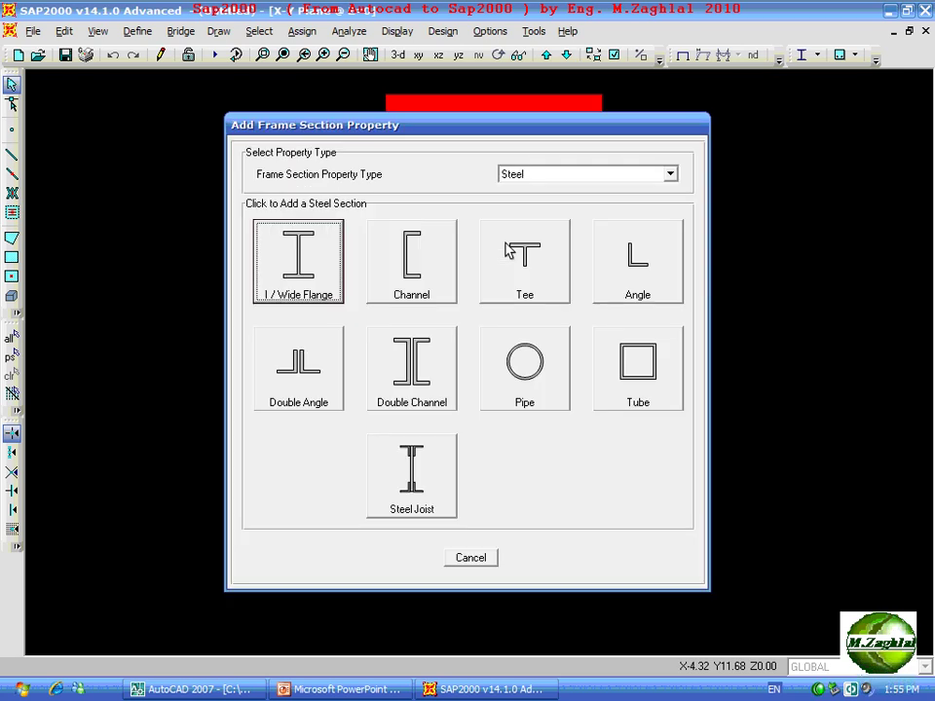
left_click(537, 174)
left_click(540, 203)
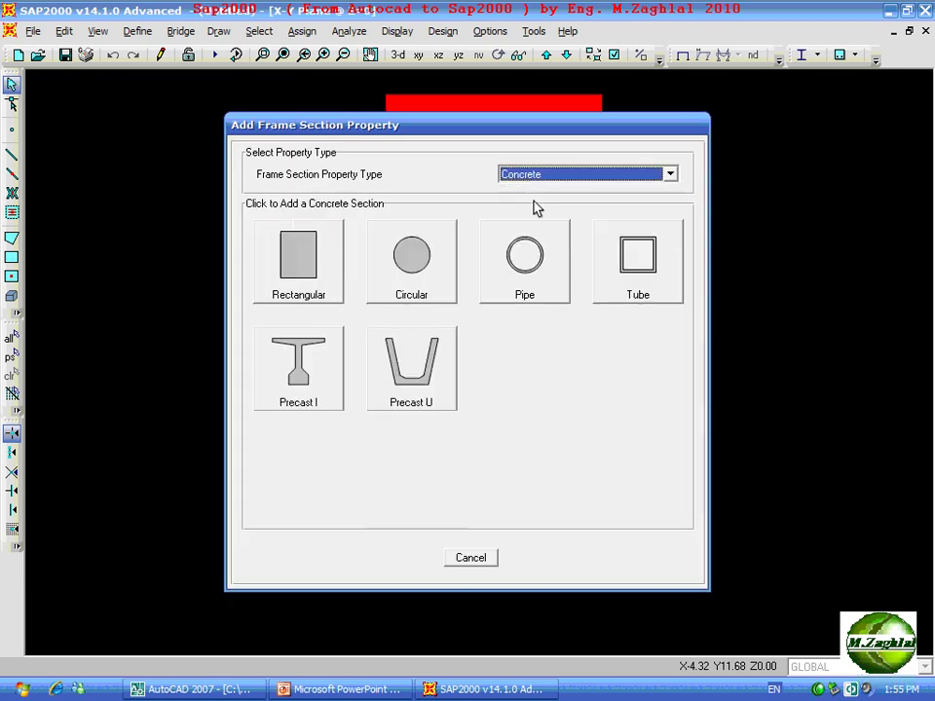
left_click(308, 268)
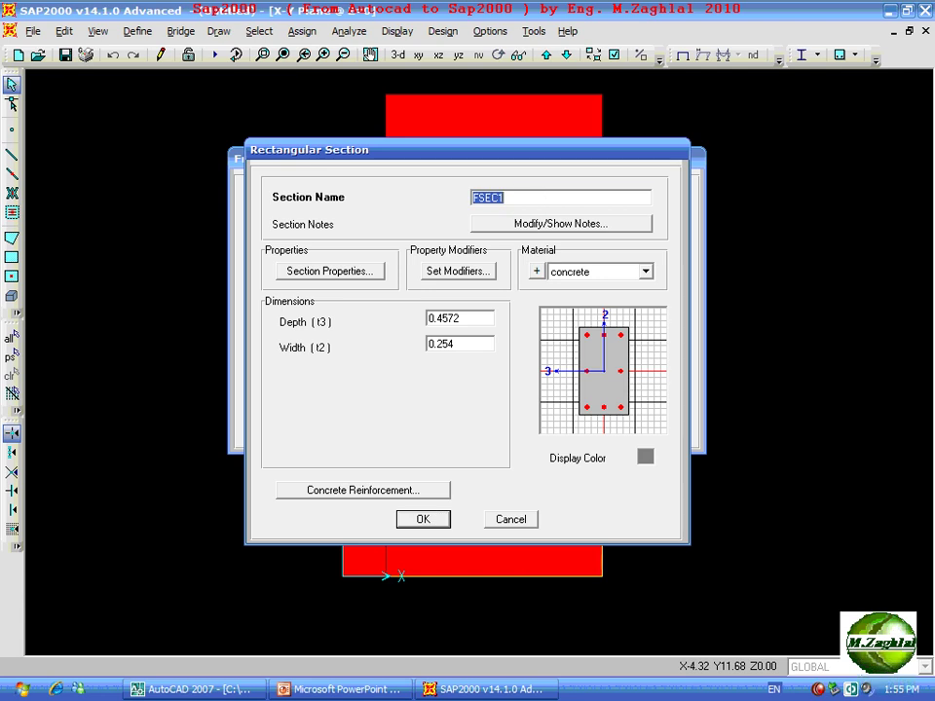
Name the section b60 with depth 0.6 and width 0.25, and confirm it.
type("b")
type("60")
double_click(479, 319)
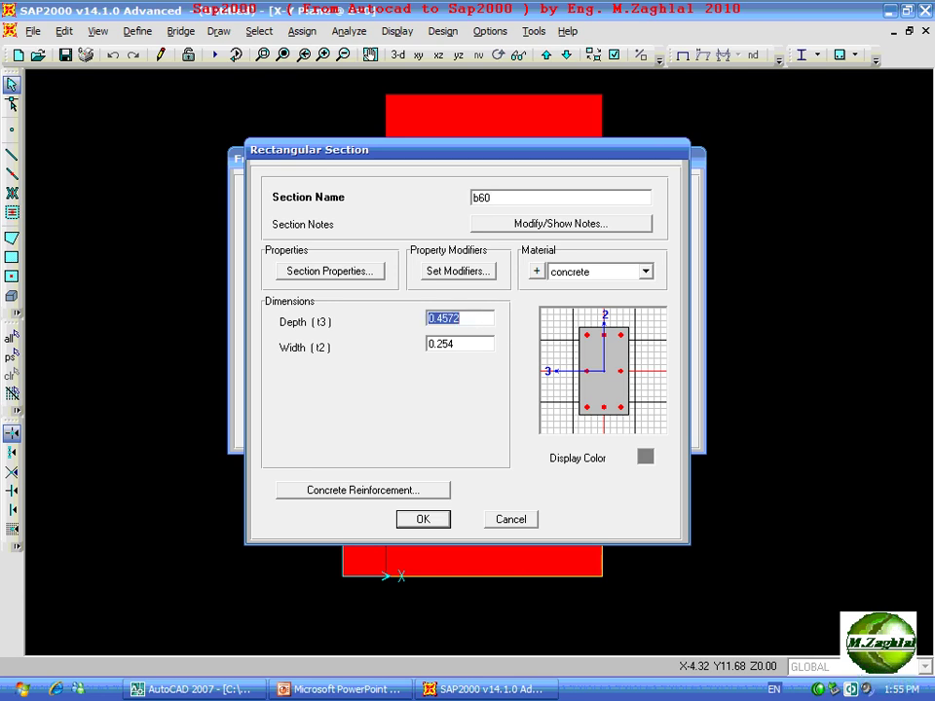
type(".6")
double_click(469, 344)
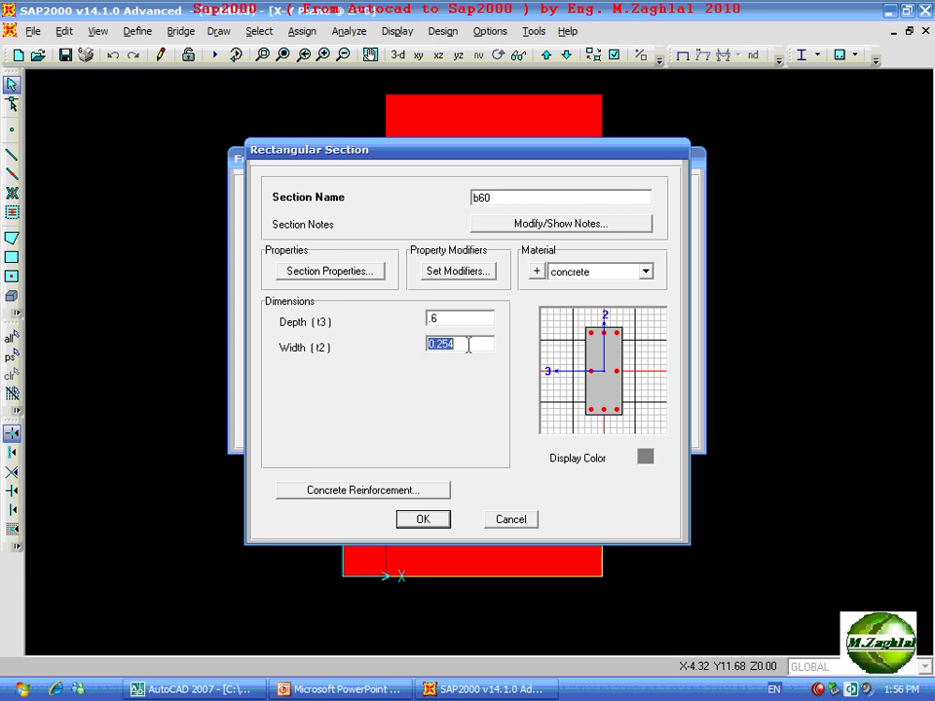
type(".25")
double_click(471, 317)
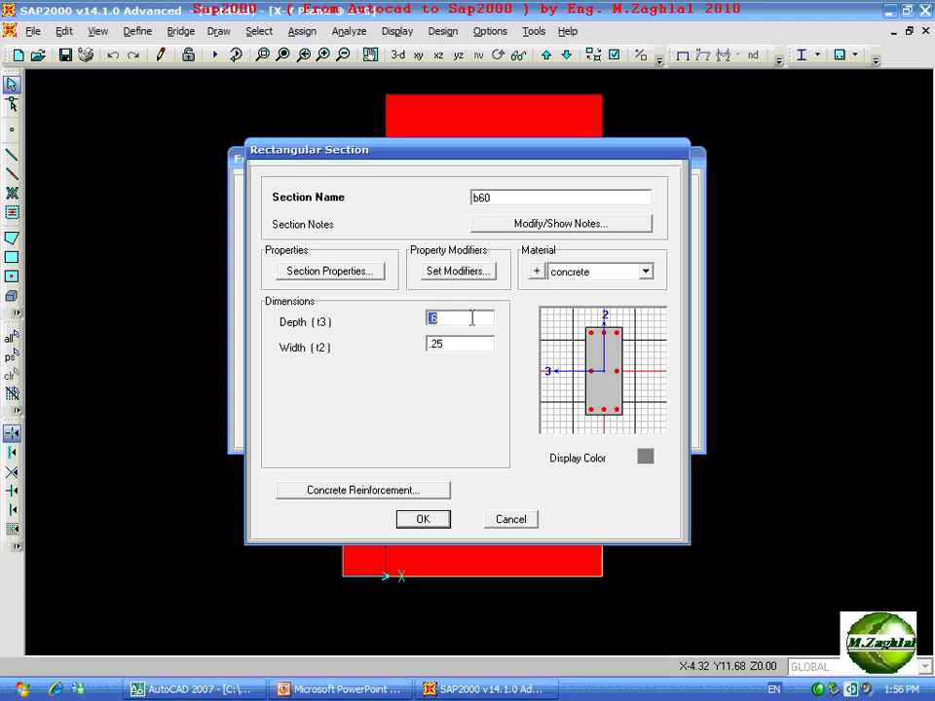
left_click(430, 521)
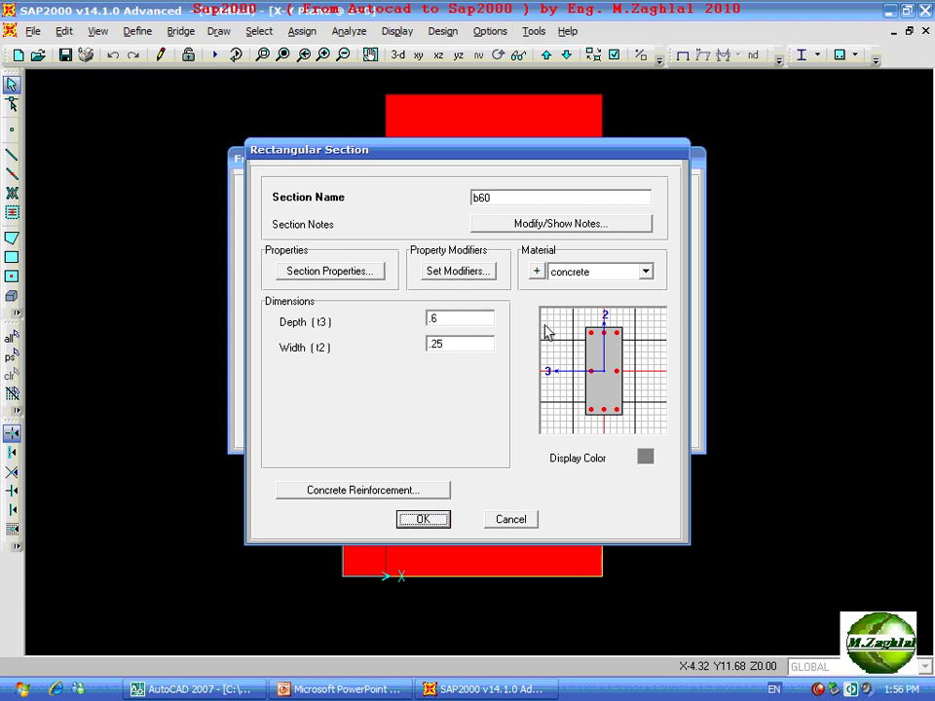
left_click(434, 522)
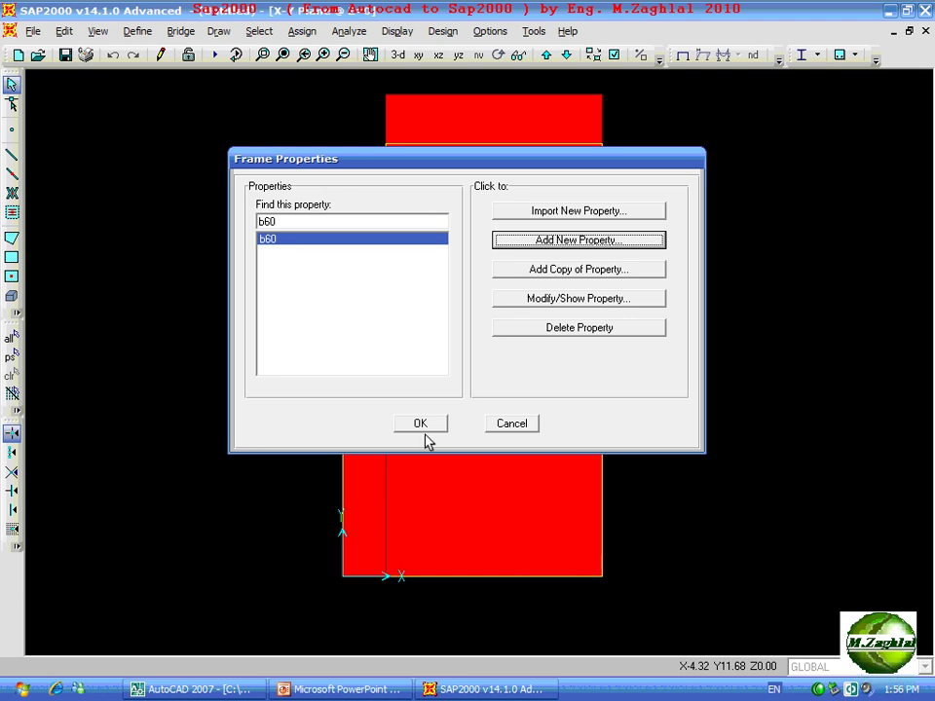
left_click(422, 425)
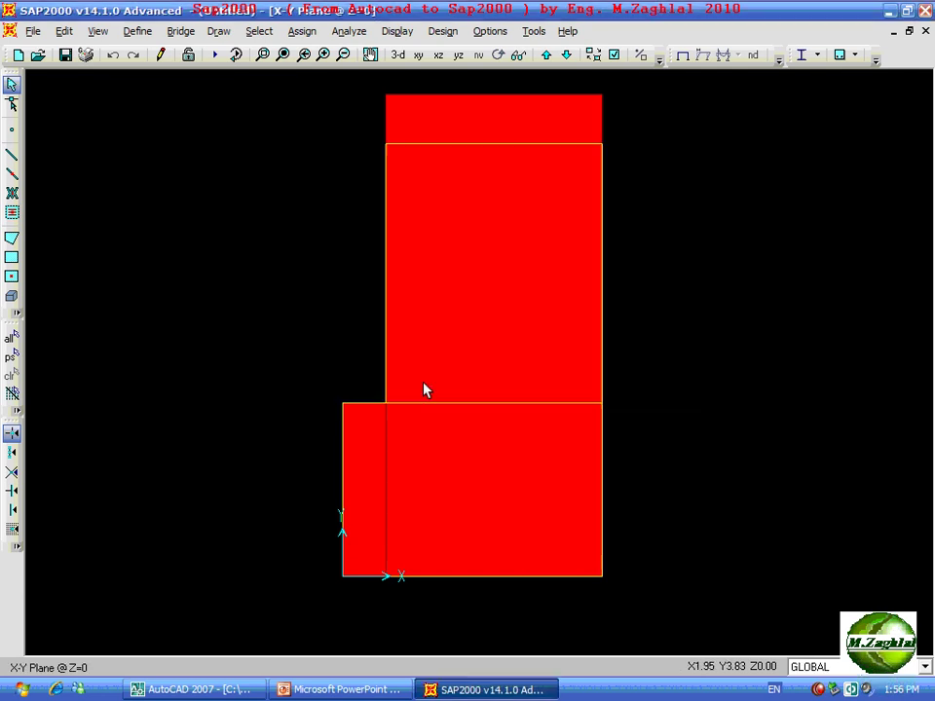
Add a new shell area section named s15.
left_click(137, 33)
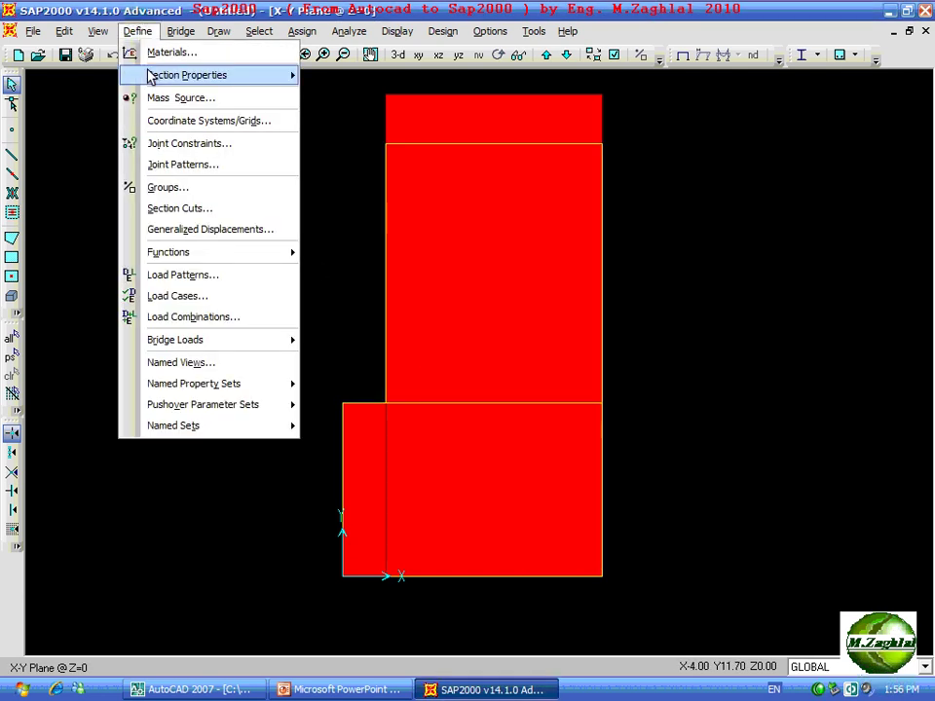
mouse_move(187, 75)
left_click(360, 140)
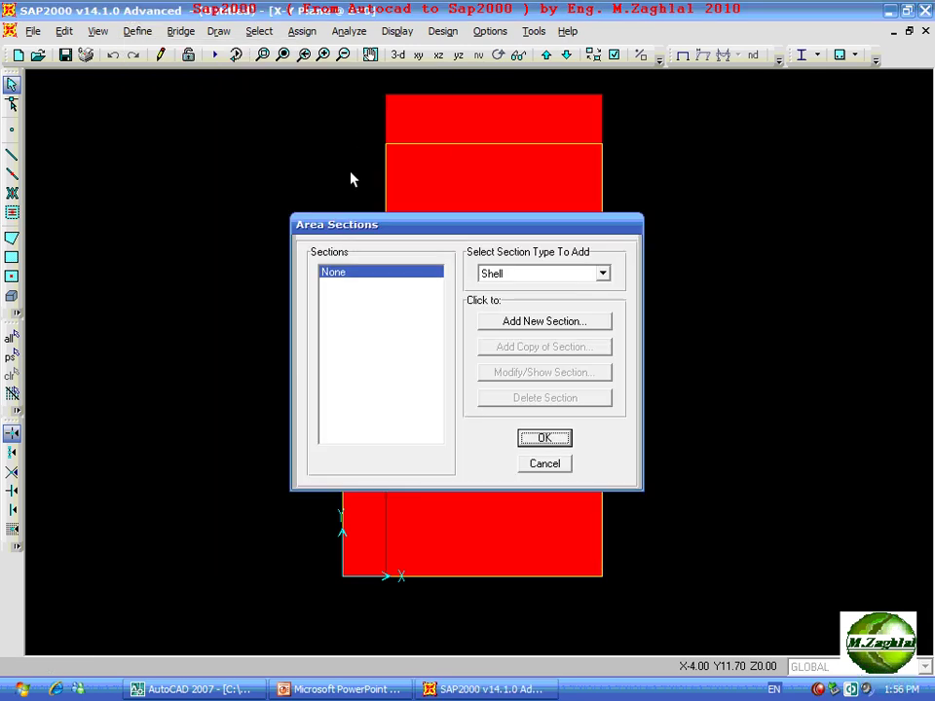
left_click(510, 320)
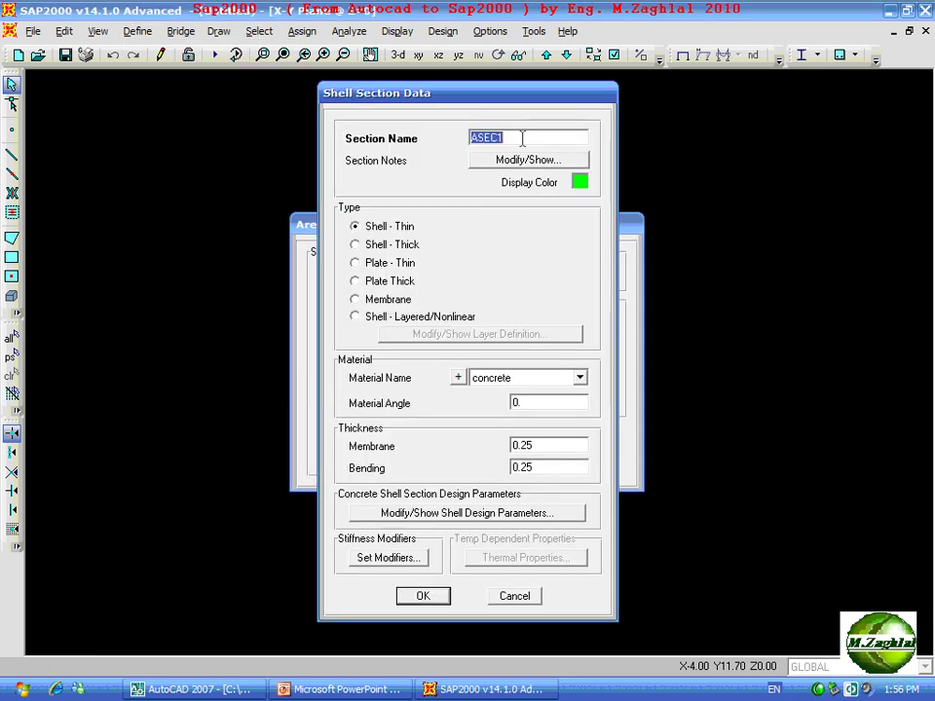
type("s1")
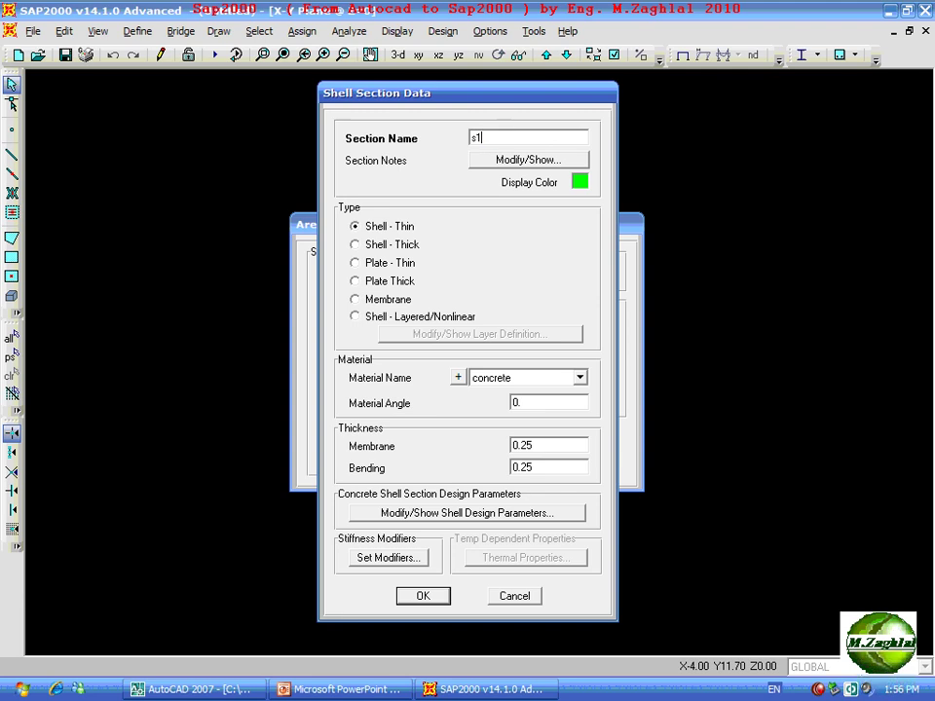
type("5")
key("BackSpace")
type("5")
Set the s15 membrane and bending thicknesses to 0.15 and confirm the section.
double_click(546, 445)
type("0.15")
left_click(549, 469)
double_click(549, 468)
type("0.")
type("15")
left_click(425, 598)
left_click(534, 438)
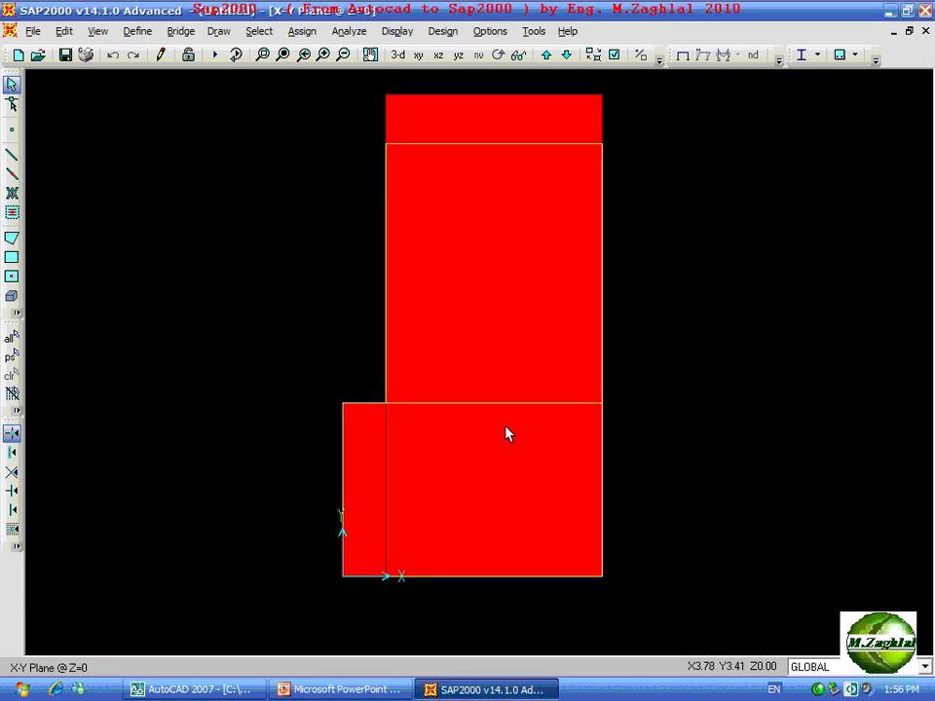
Select the four slab areas and assign them the s15 area section.
left_click(501, 135)
left_click(498, 292)
left_click(457, 485)
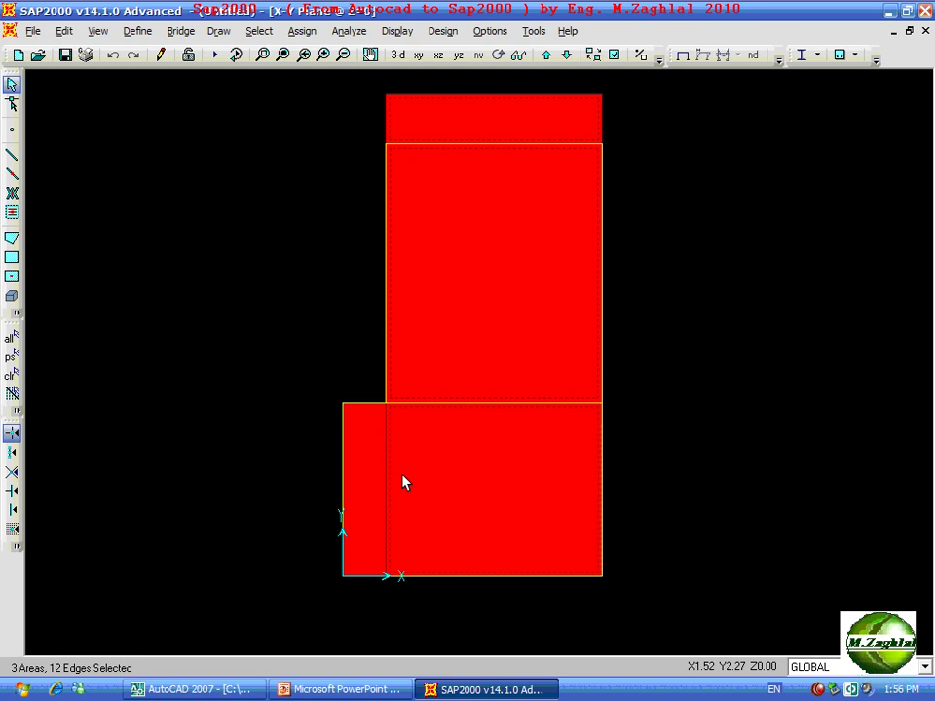
left_click(365, 469)
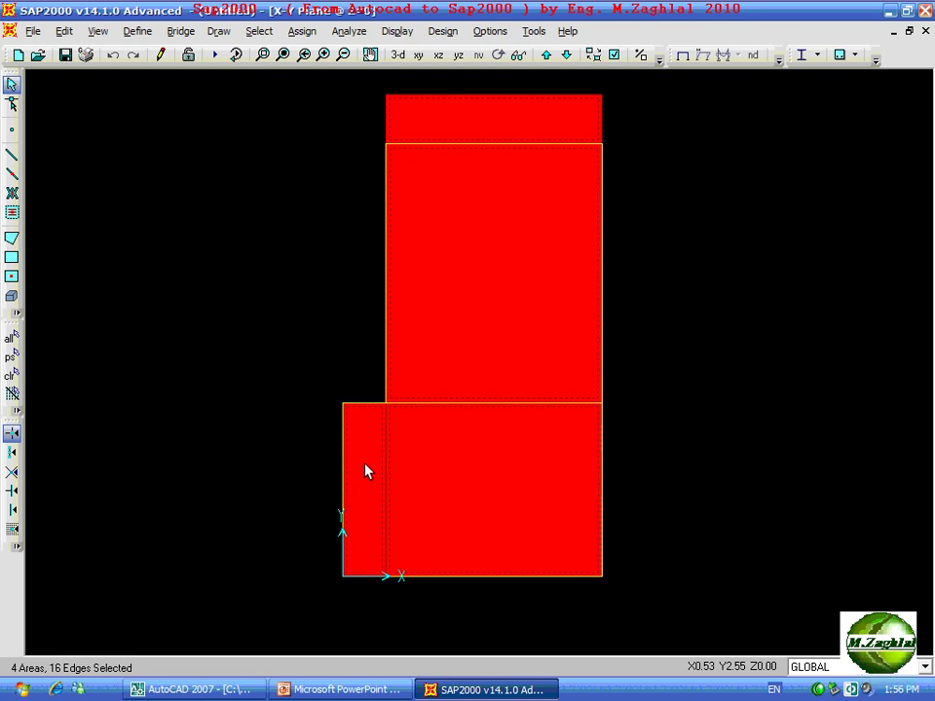
left_click(303, 32)
mouse_move(322, 136)
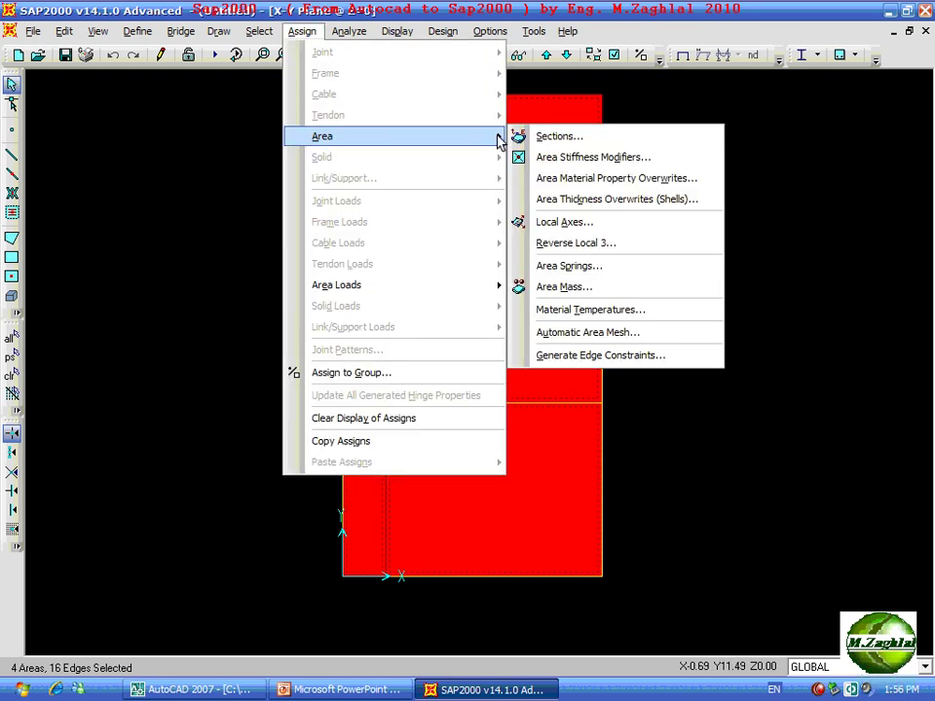
left_click(542, 135)
left_click(333, 285)
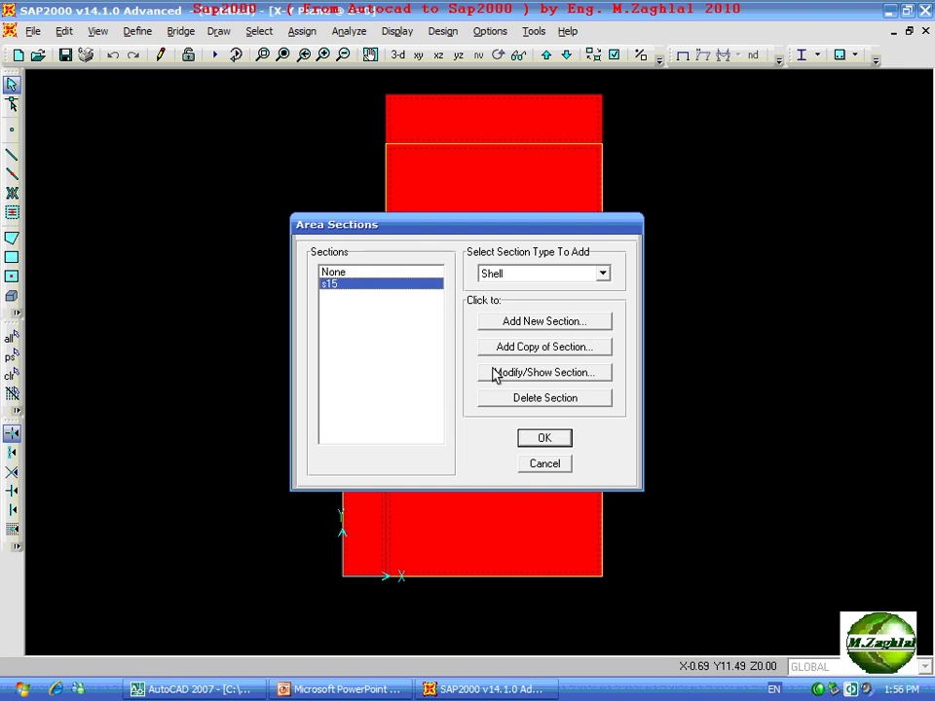
left_click(538, 439)
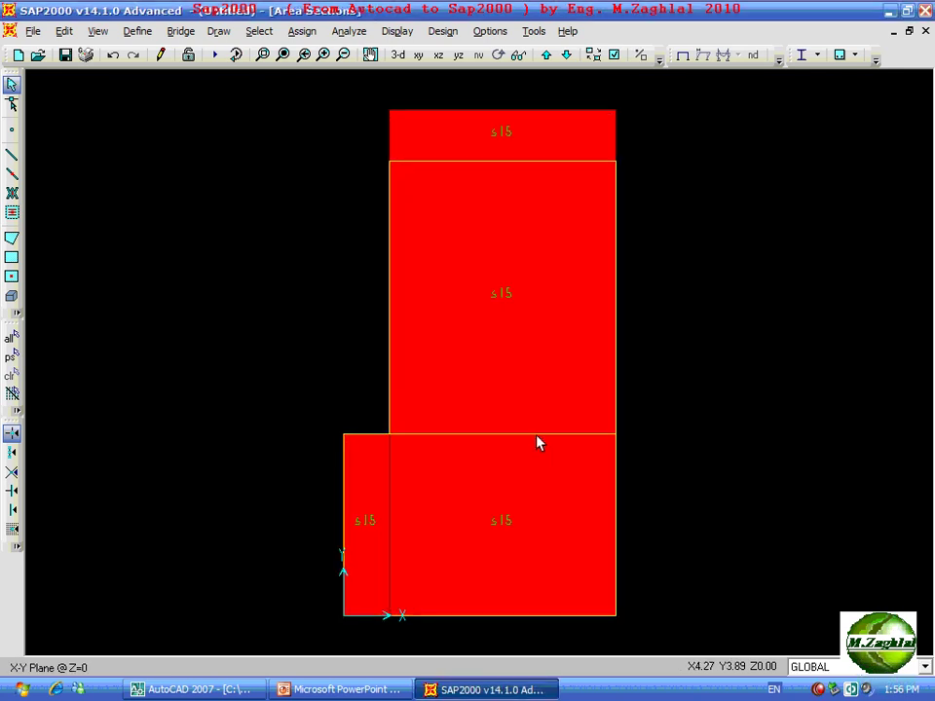
Window-select the slab with its edge beams and assign the b60 frame section.
left_click_drag(361, 152, 698, 656)
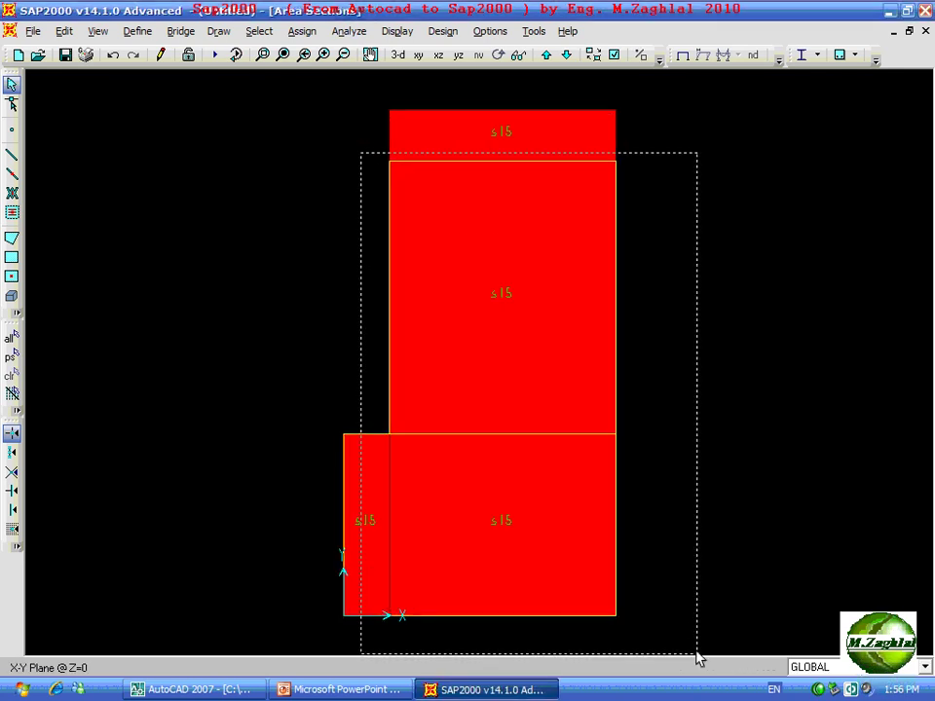
mouse_move(302, 401)
left_mouse_down()
mouse_move(421, 598)
mouse_move(654, 621)
left_mouse_up()
left_click(301, 31)
mouse_move(325, 73)
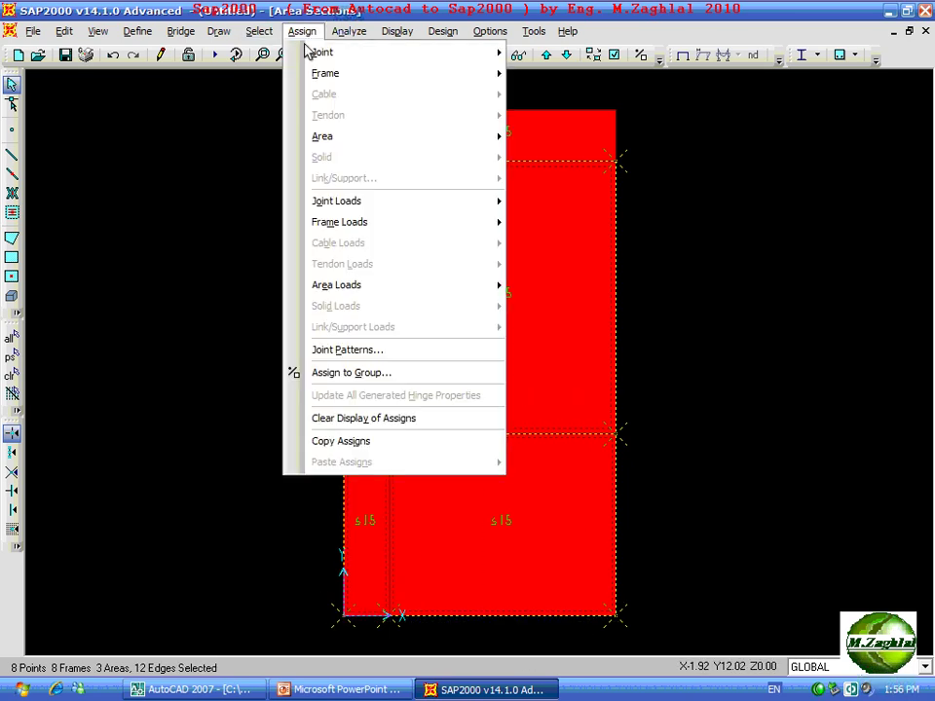
left_click(562, 78)
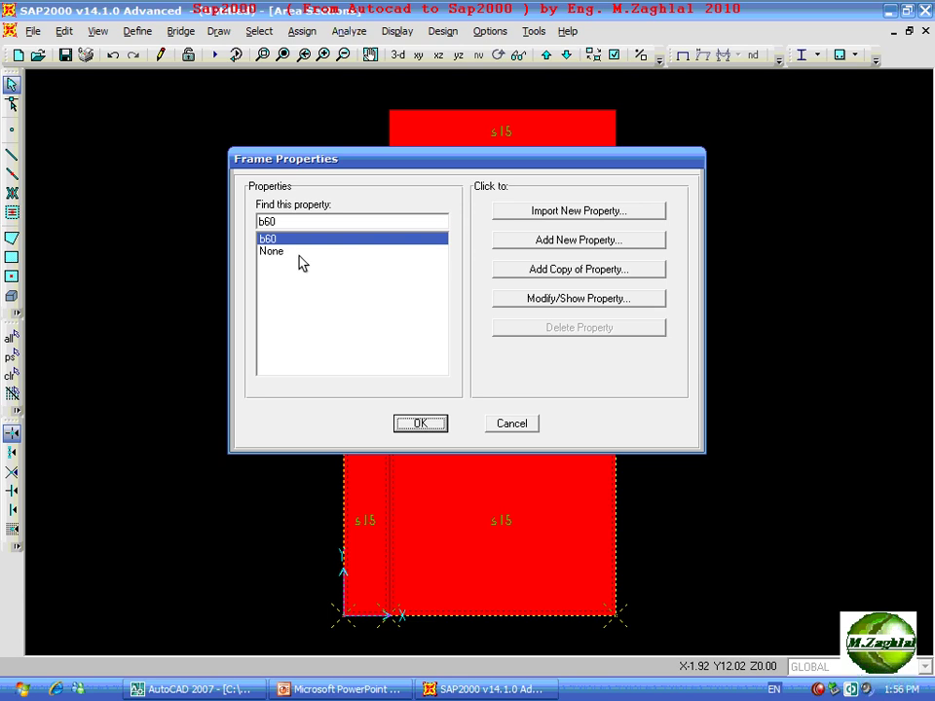
left_click(420, 424)
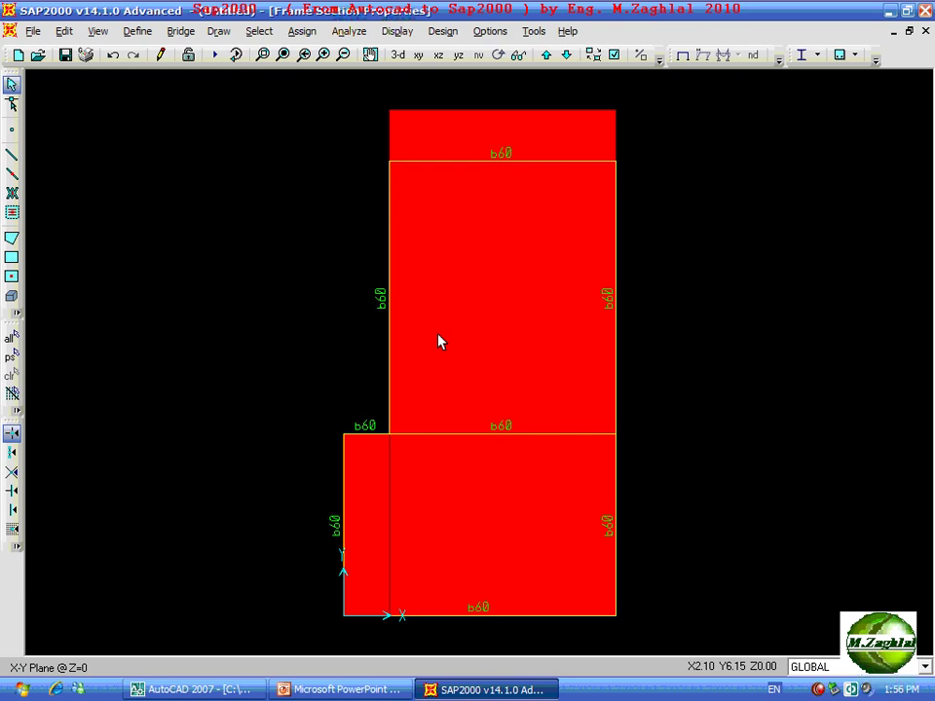
Select the six corner joints of the slab.
left_click(388, 161)
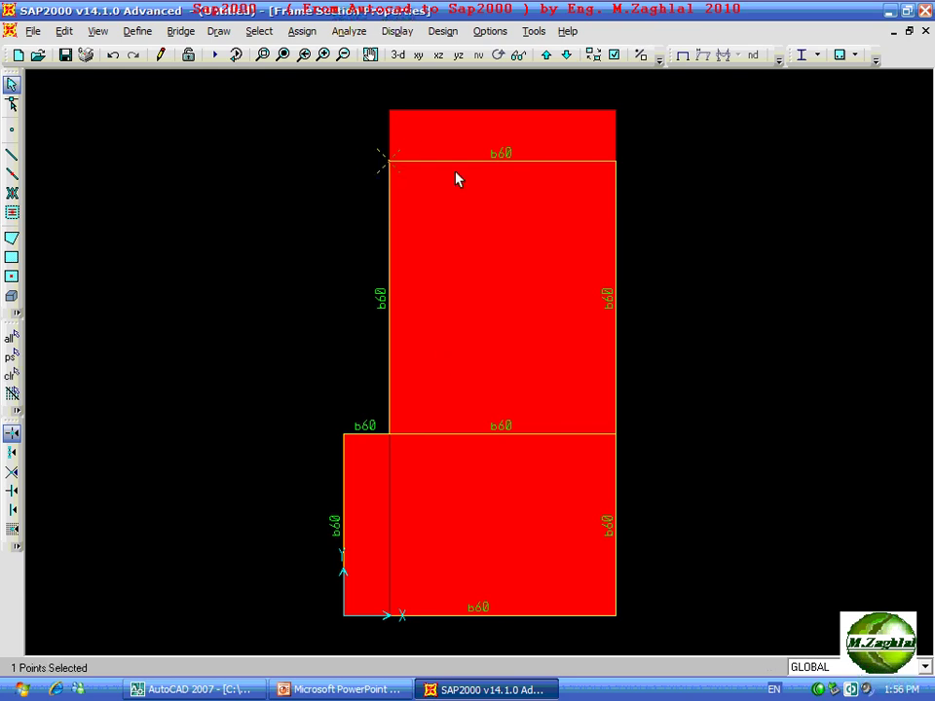
left_click(614, 161)
left_click(614, 434)
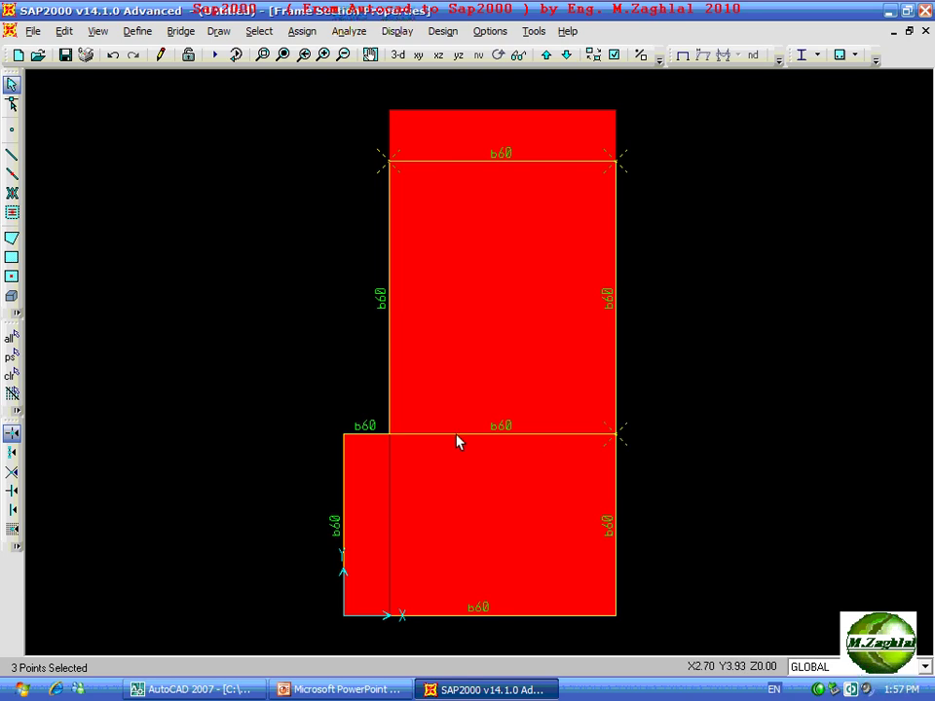
left_click(388, 436)
left_click(344, 617)
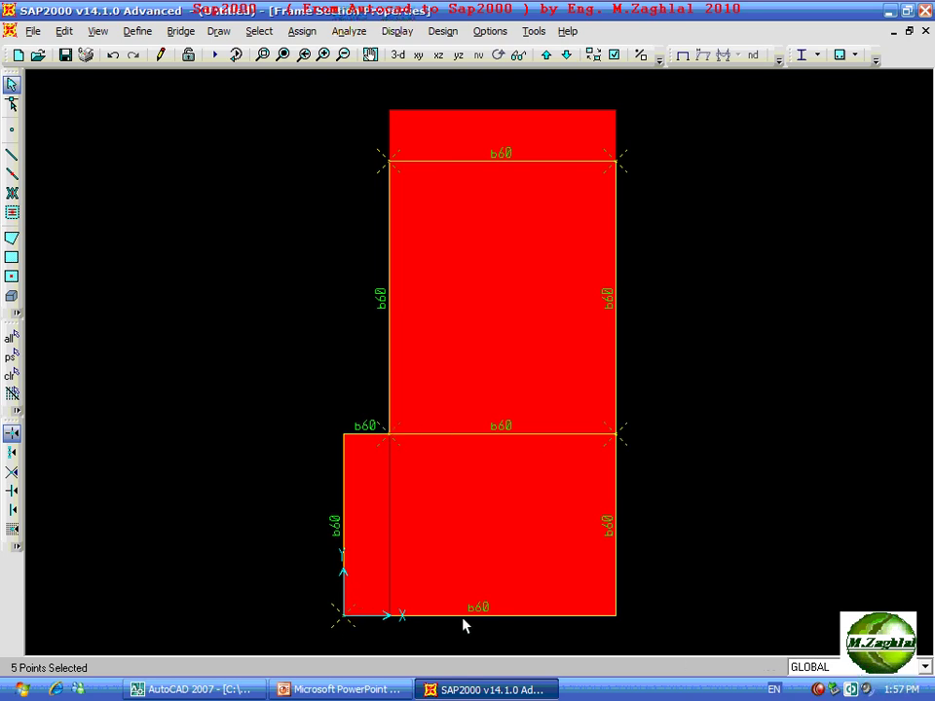
left_click(617, 617)
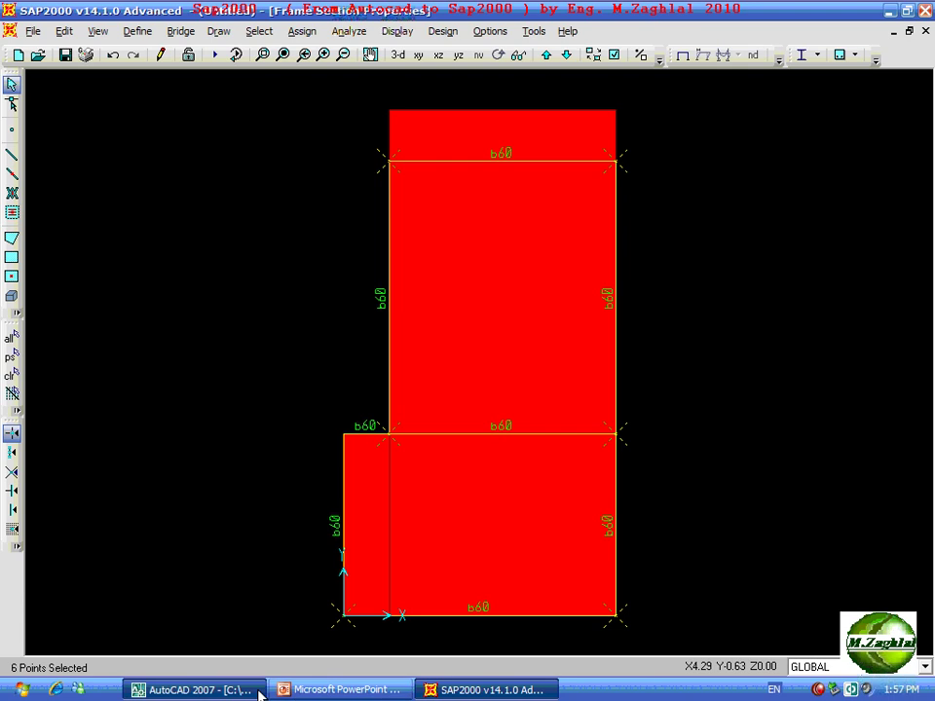
left_click(246, 690)
left_click(493, 690)
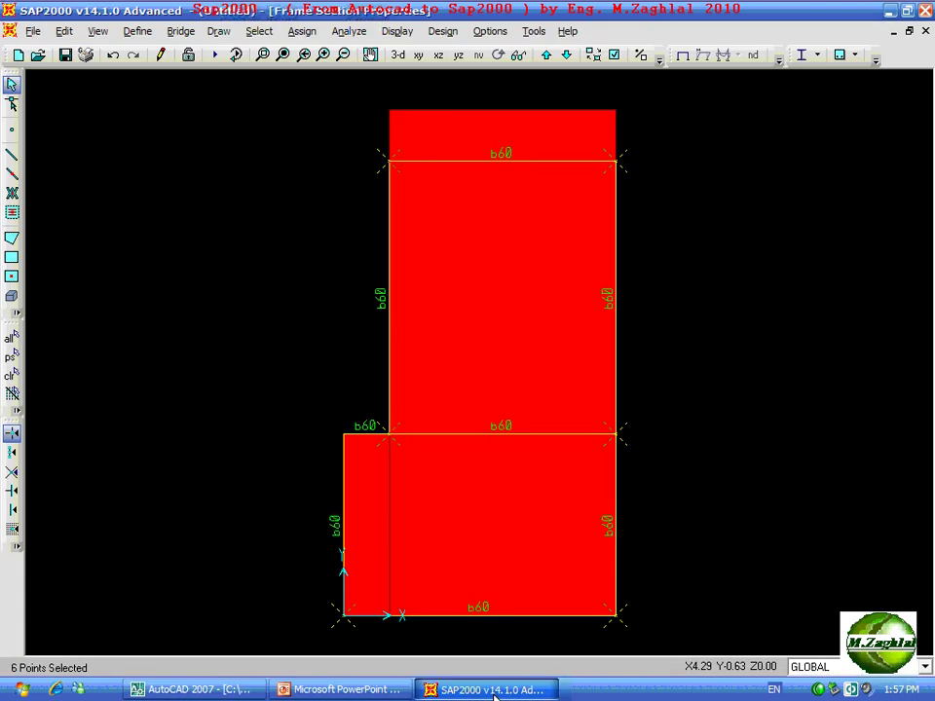
Assign pinned restraints to the selected joints and check them in the 3-D view.
left_click(302, 31)
mouse_move(322, 53)
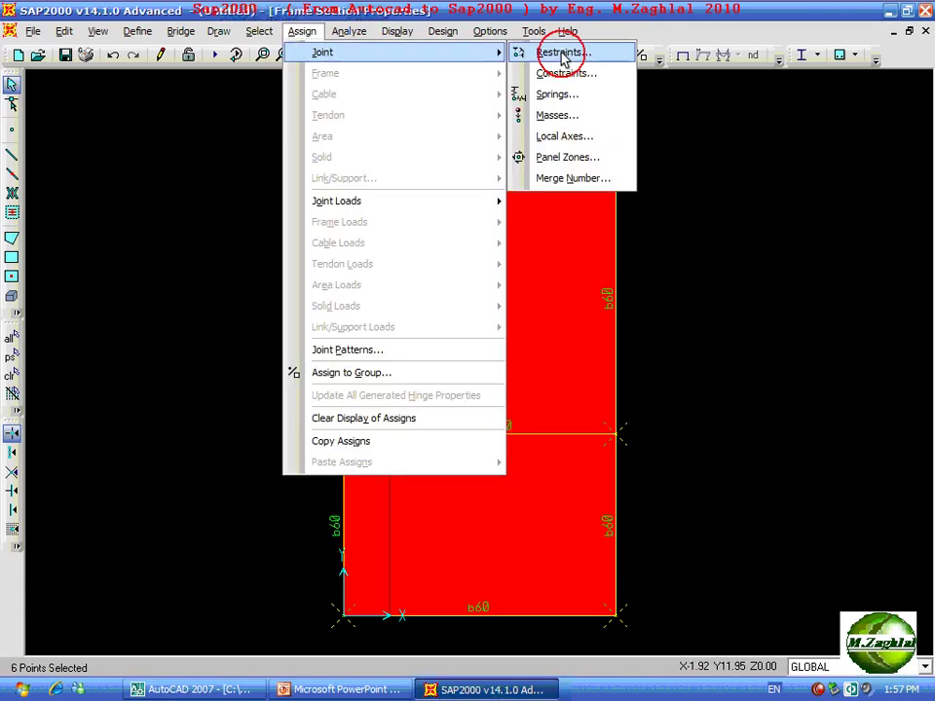
left_click(557, 53)
left_click(455, 402)
left_click(430, 444)
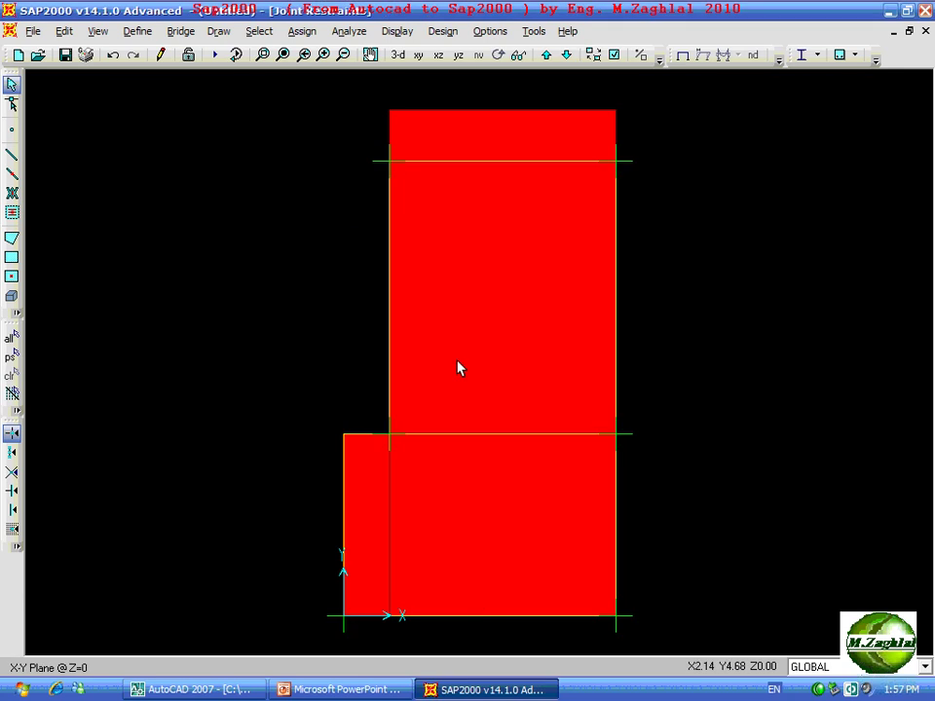
left_click(397, 56)
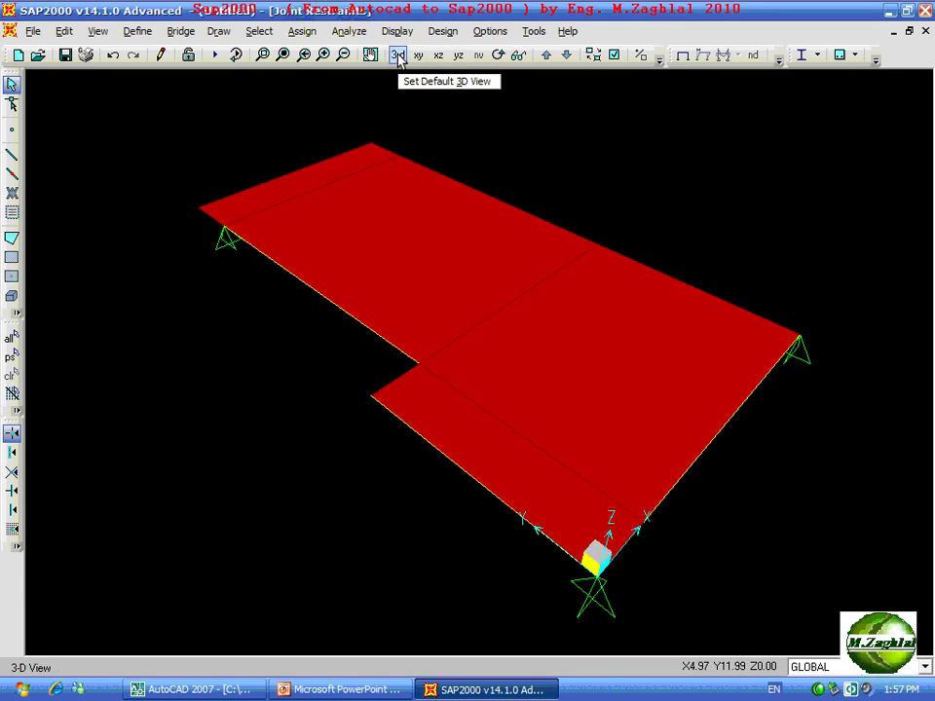
left_click(419, 56)
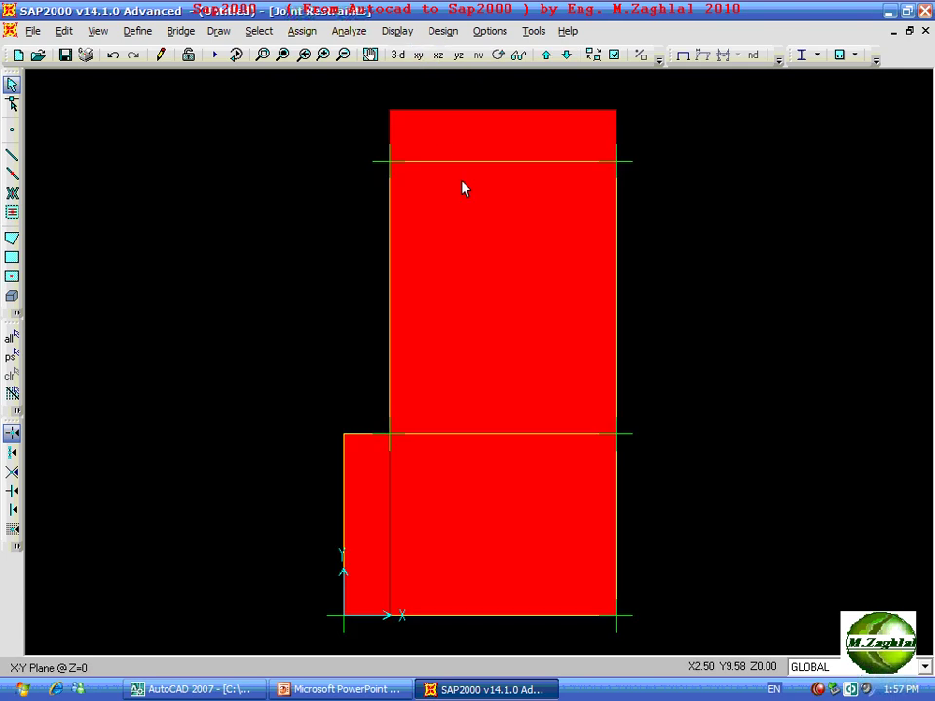
left_click(138, 31)
Add a load pattern named live, of type LIVE with self-weight multiplier 0, beside DEAD.
left_click(207, 275)
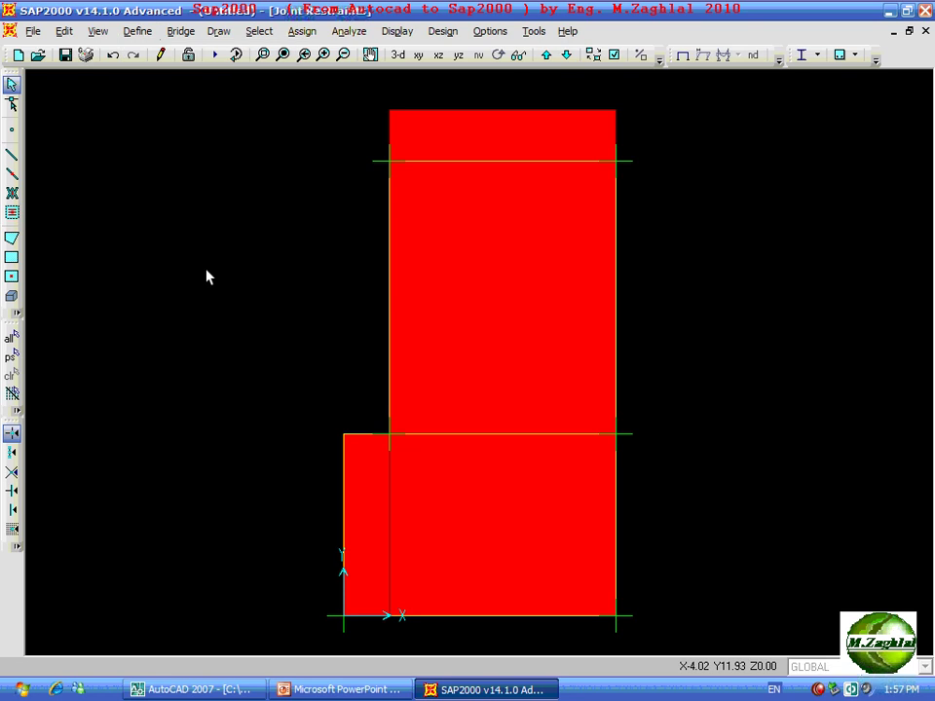
double_click(212, 306)
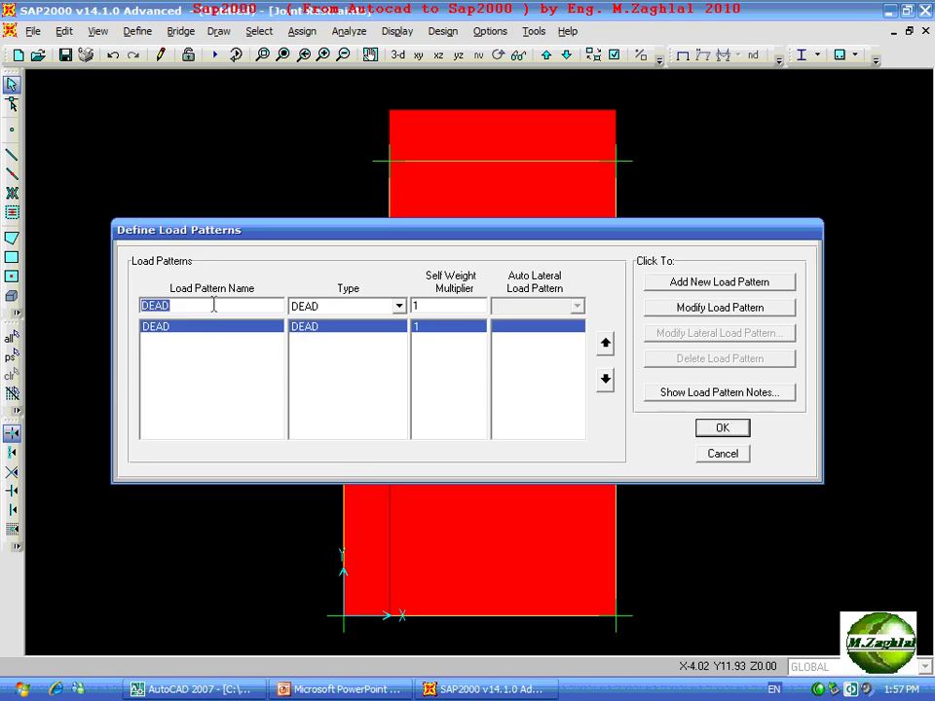
key("BackSpace")
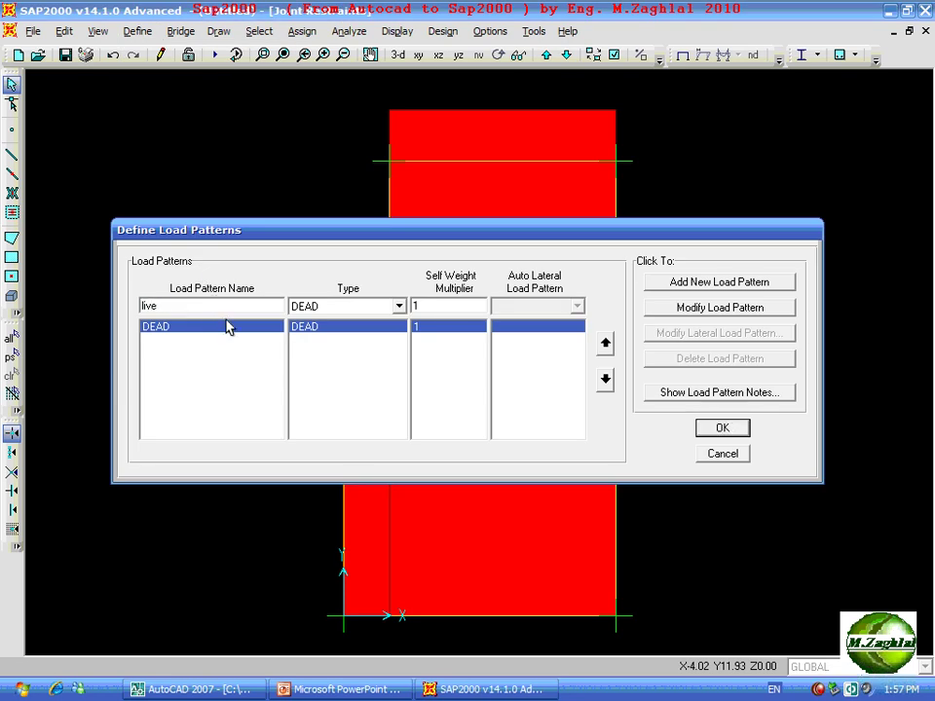
left_click(341, 307)
left_click(318, 335)
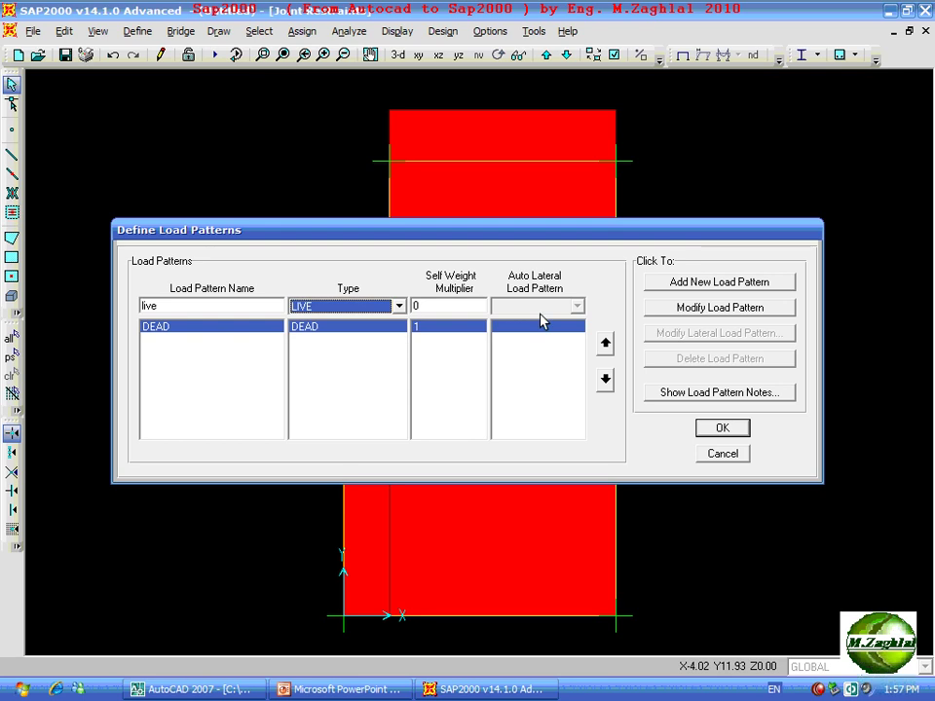
left_click(684, 286)
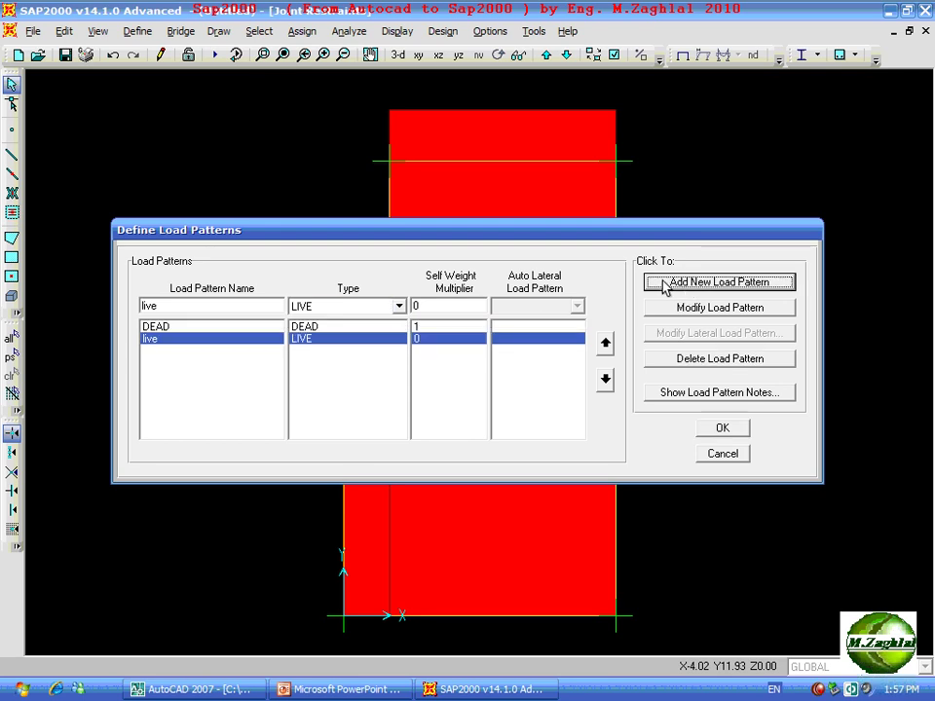
left_click(717, 430)
left_click(479, 143)
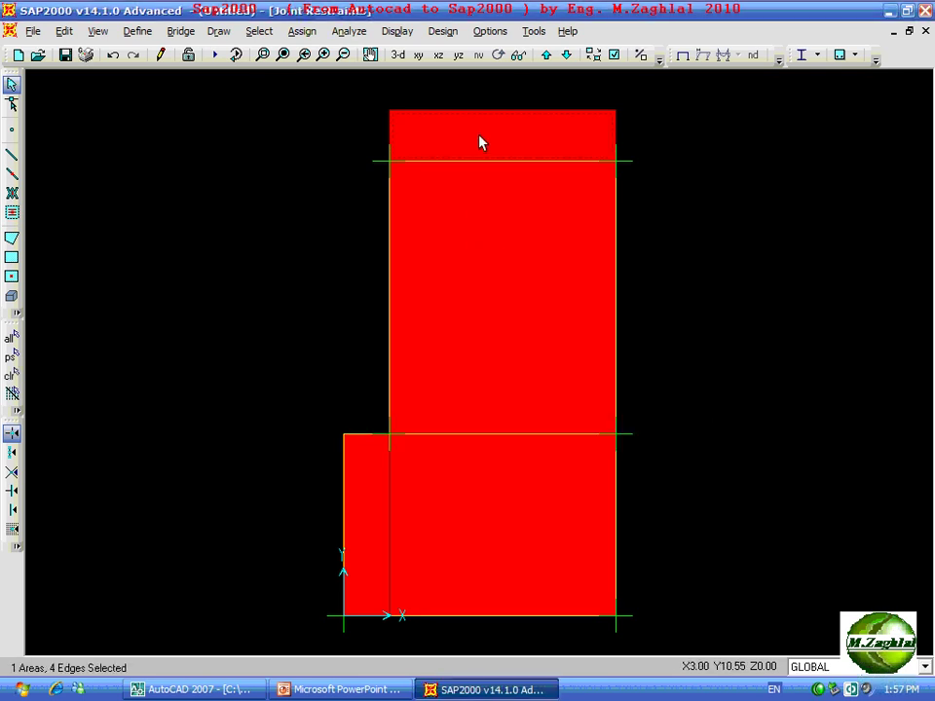
left_click(497, 522)
Apply a uniform 0.15 DEAD gravity load to the selected slab areas.
left_click(411, 523)
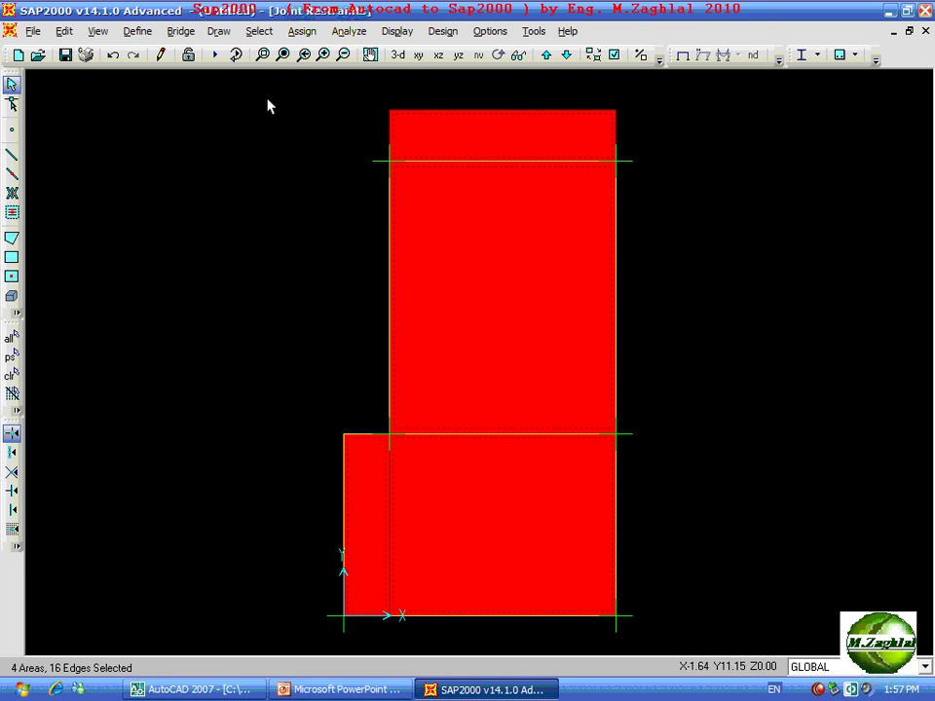
left_click(302, 31)
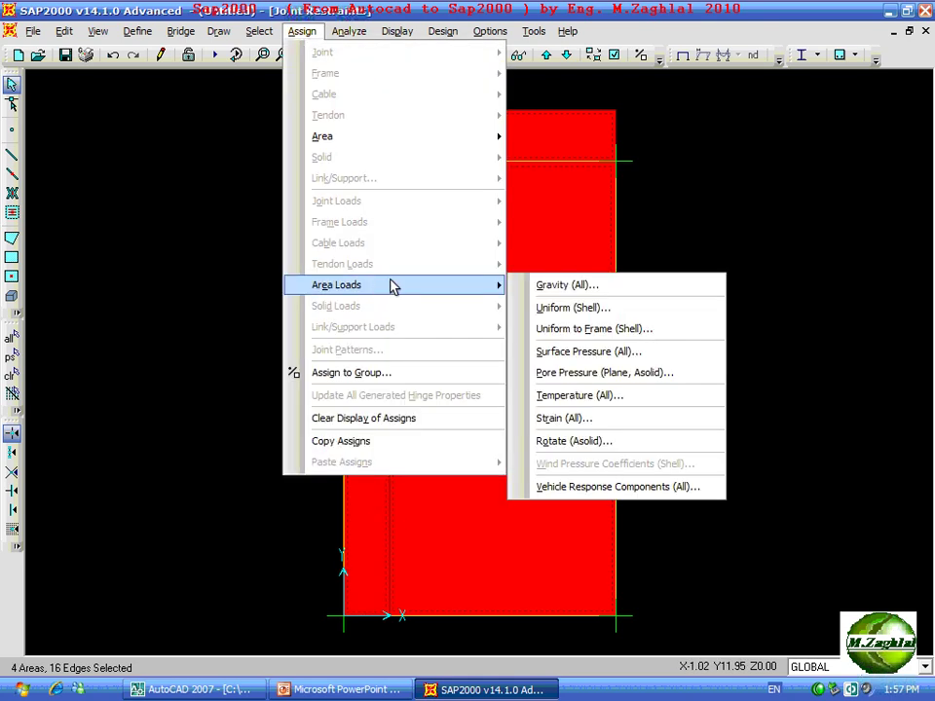
left_click(545, 310)
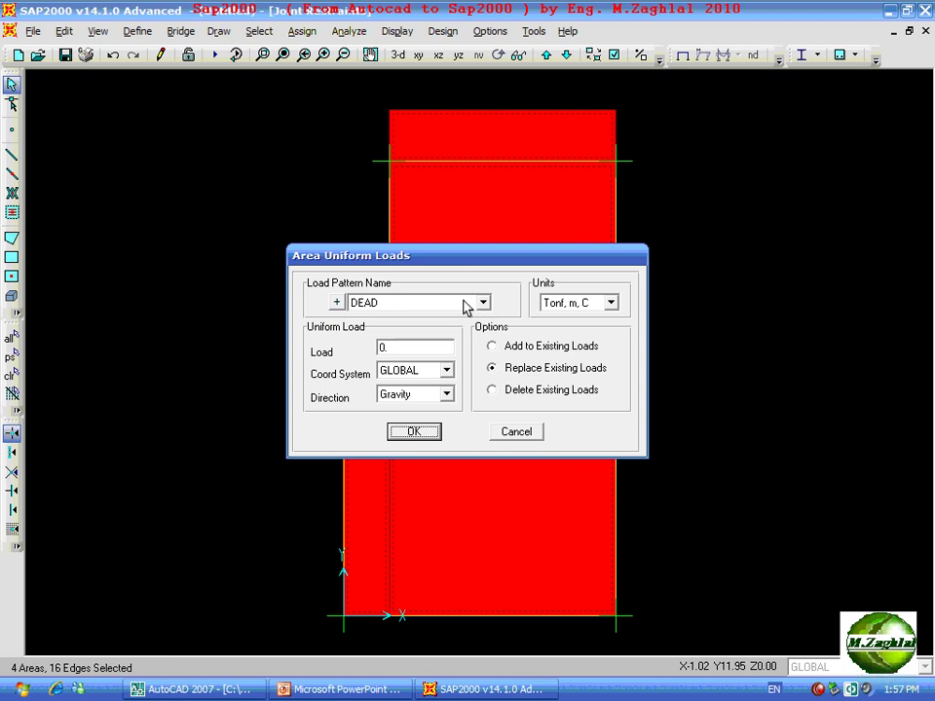
double_click(422, 342)
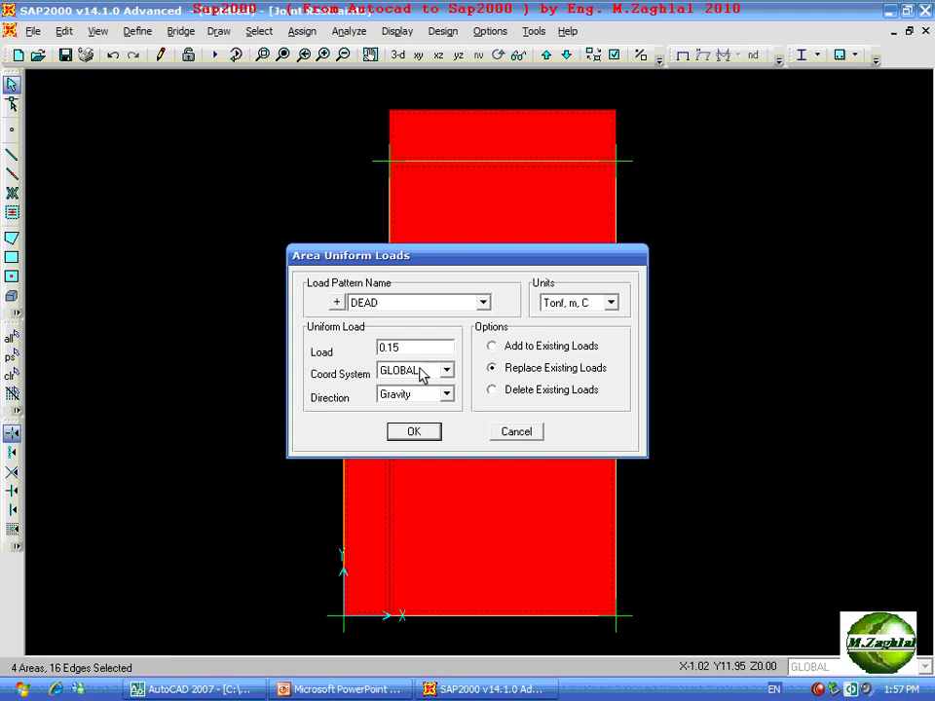
left_click(413, 431)
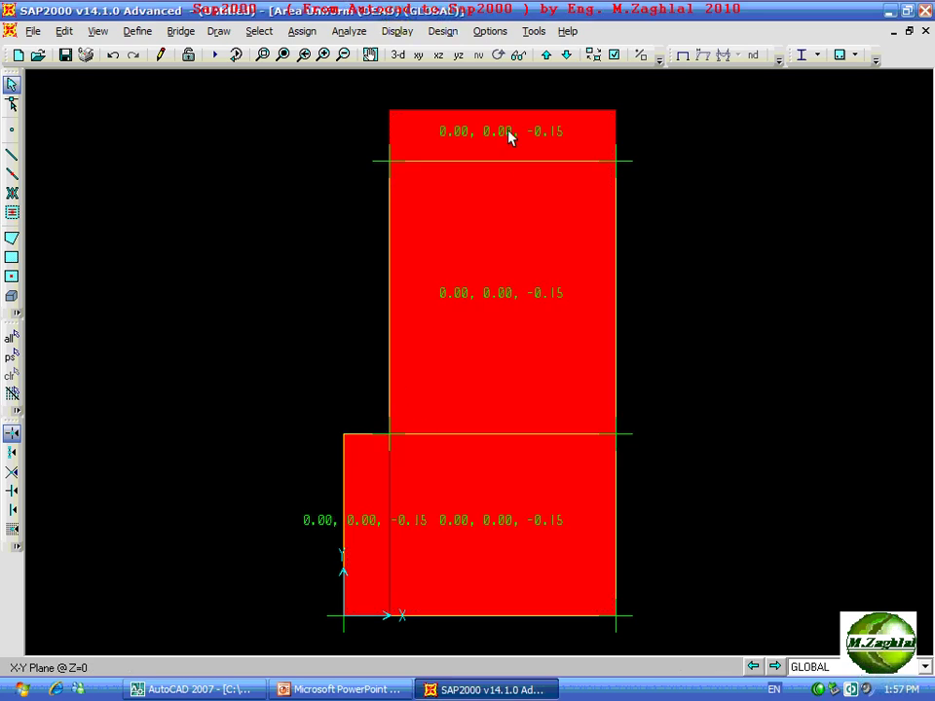
Apply a uniform 0.2 Tonf/m² live gravity load to all the slab areas.
left_click(508, 496)
left_click(386, 511)
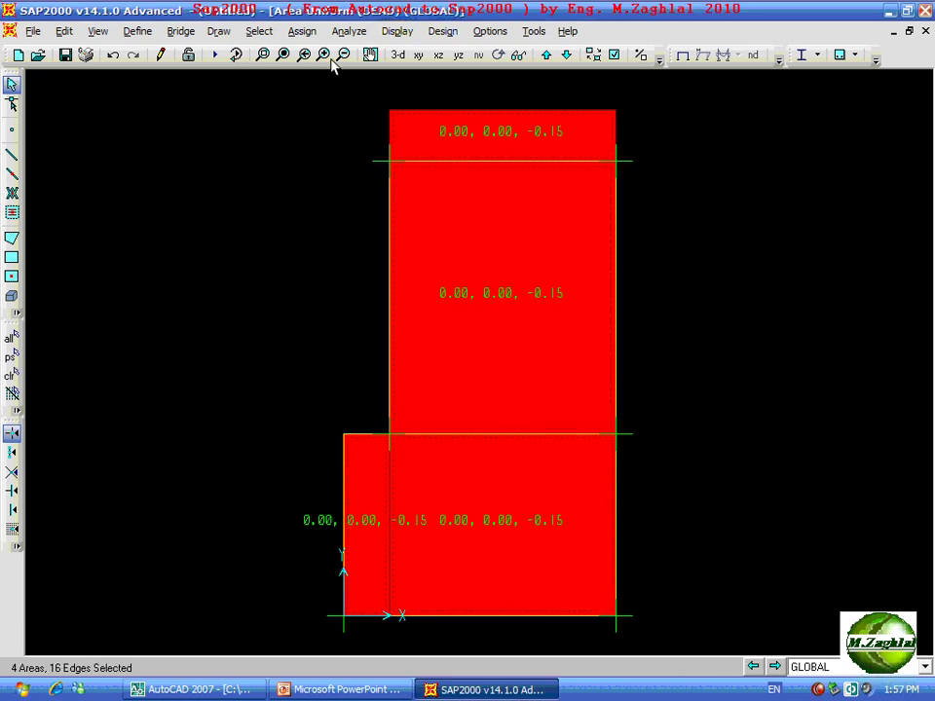
left_click(302, 32)
mouse_move(336, 284)
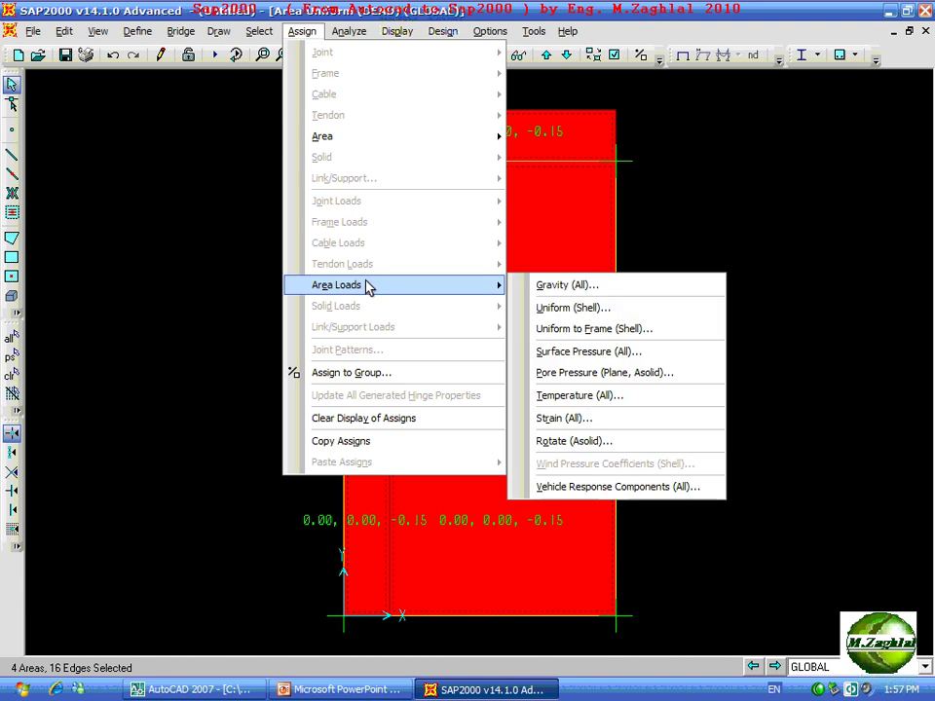
left_click(582, 306)
left_click(482, 303)
left_click(424, 330)
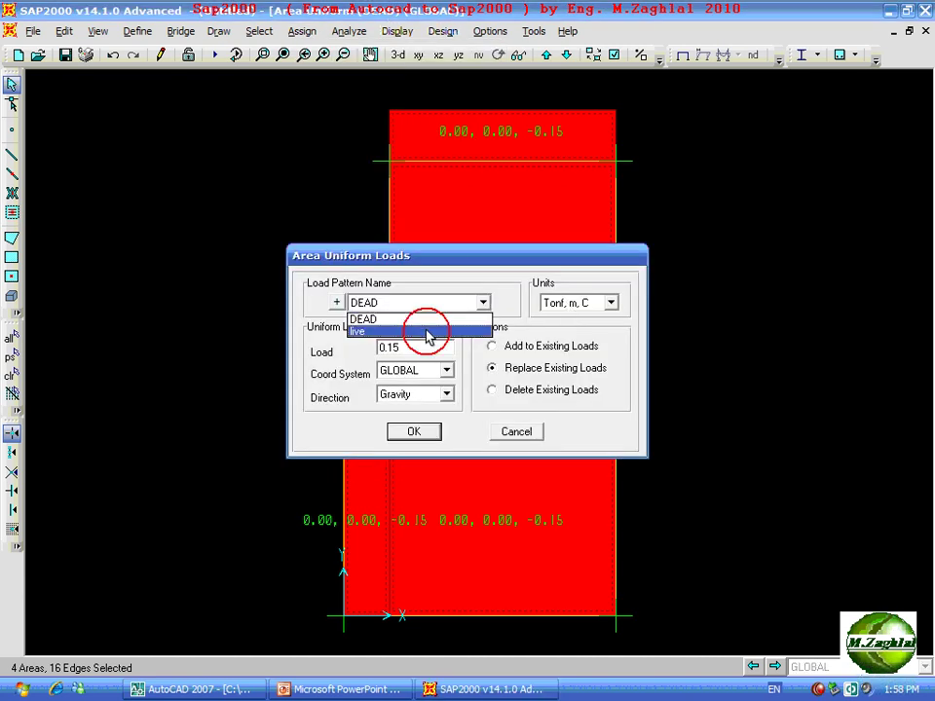
double_click(426, 342)
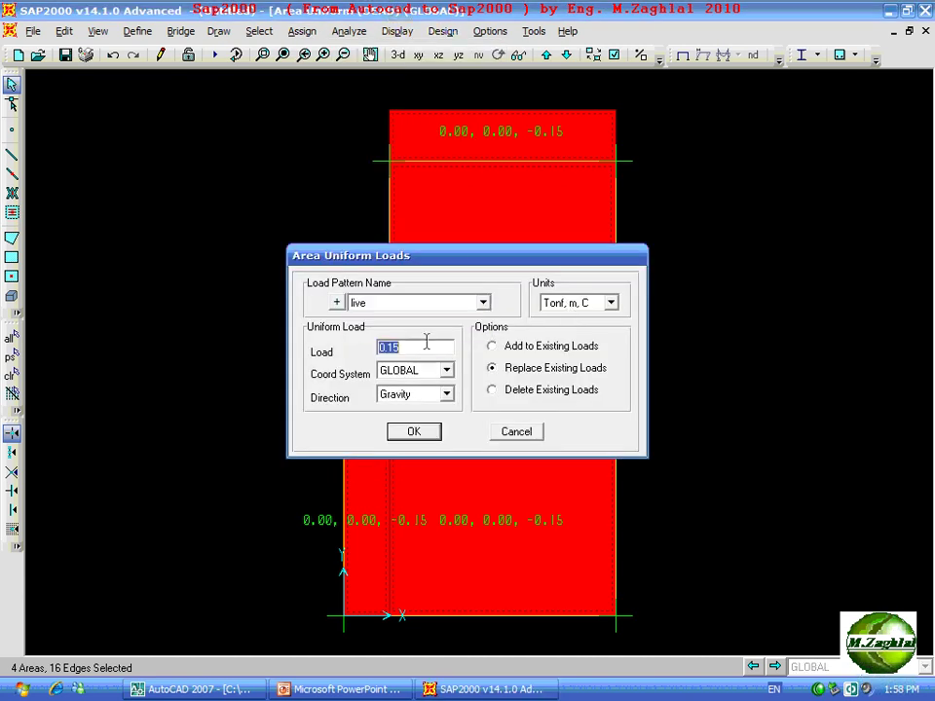
type("0")
left_click(414, 431)
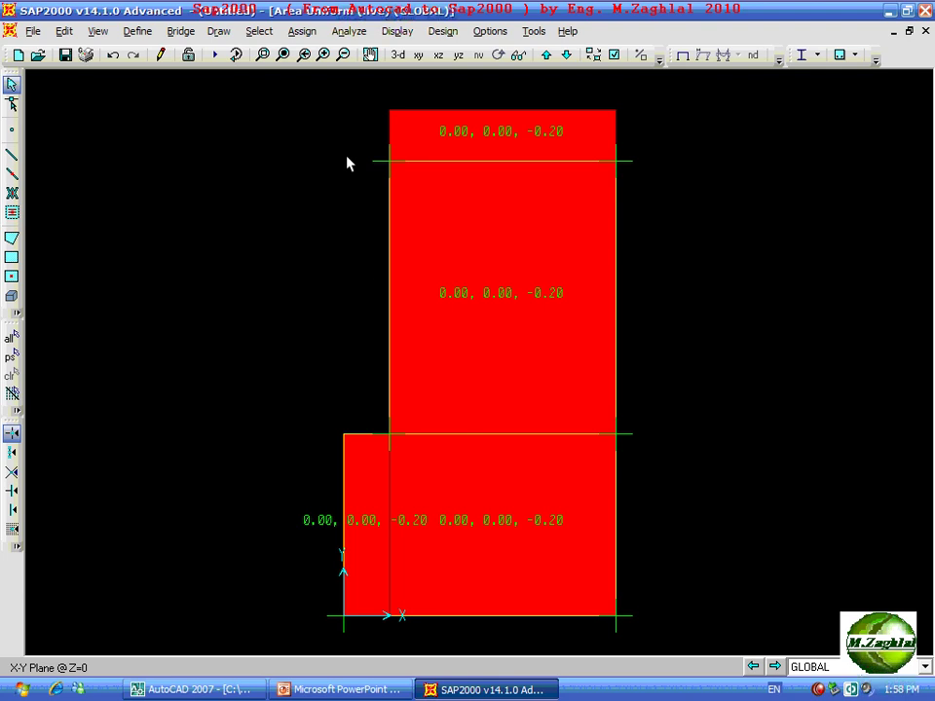
left_click_drag(346, 156, 641, 617)
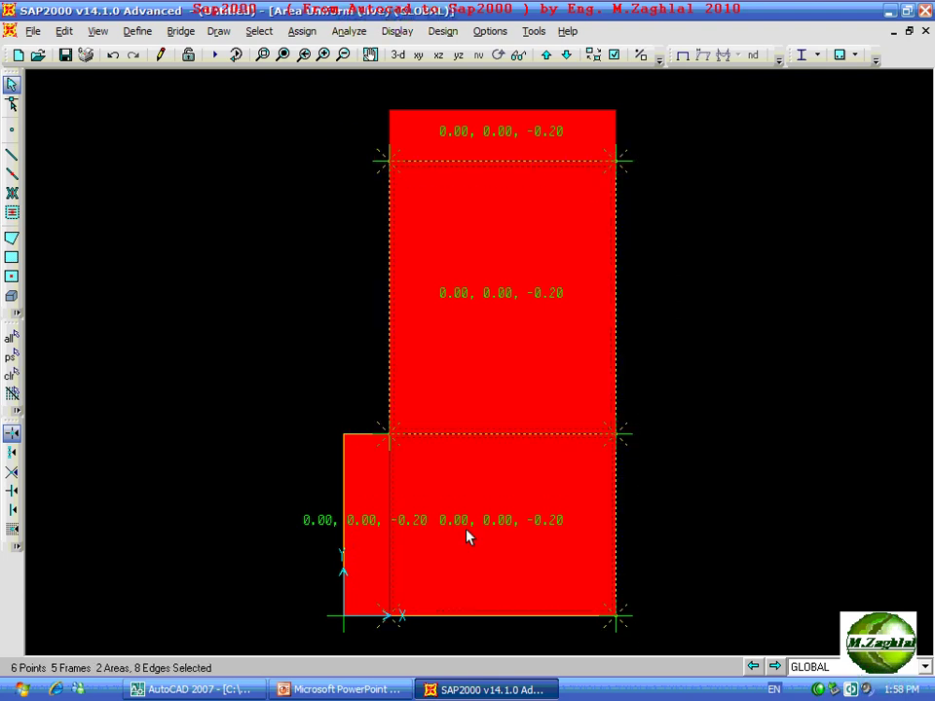
Assign a uniform 0.6 distributed DEAD load to the beams around the slab.
left_click_drag(261, 378, 641, 639)
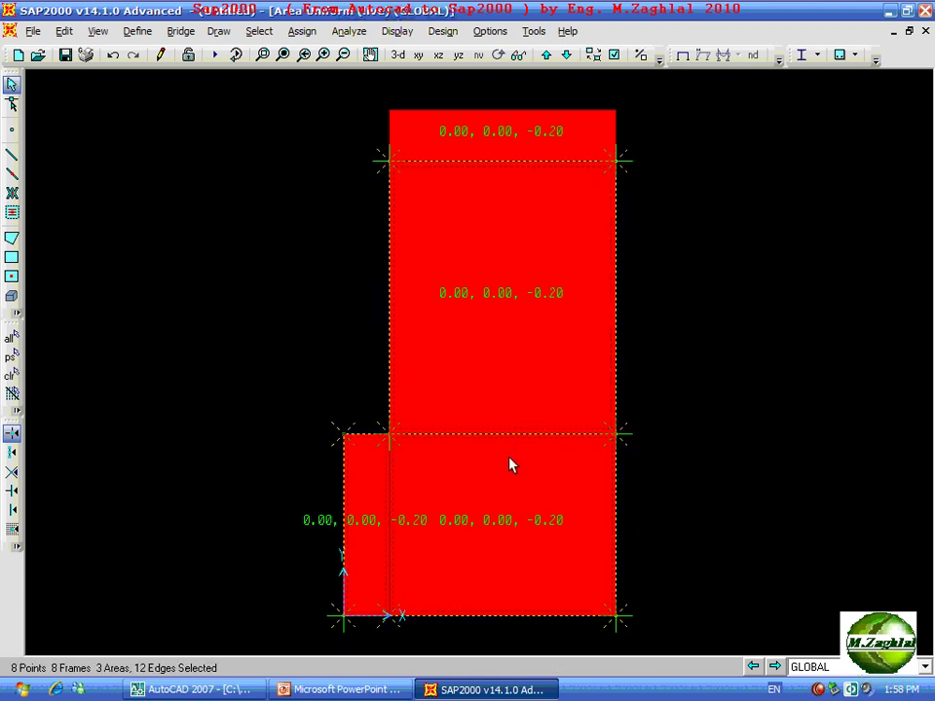
left_click(302, 31)
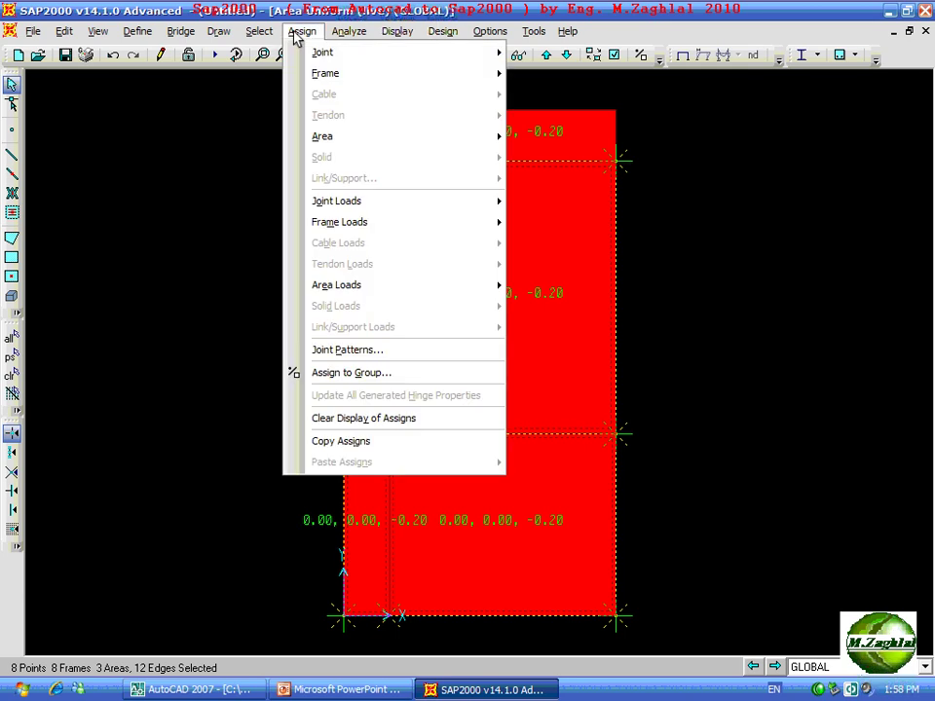
left_click(531, 267)
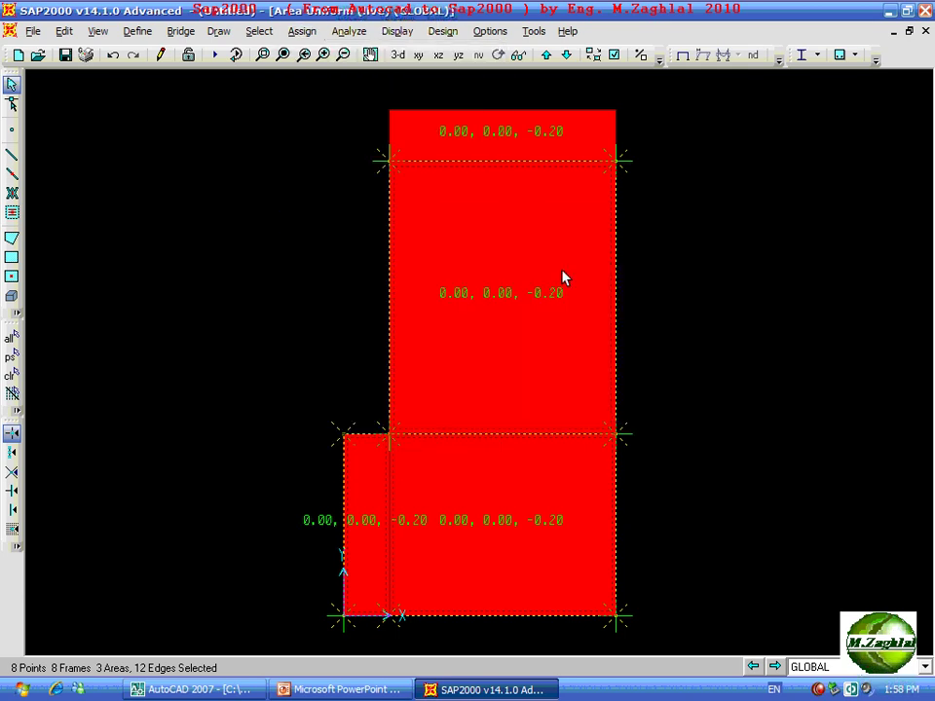
double_click(397, 484)
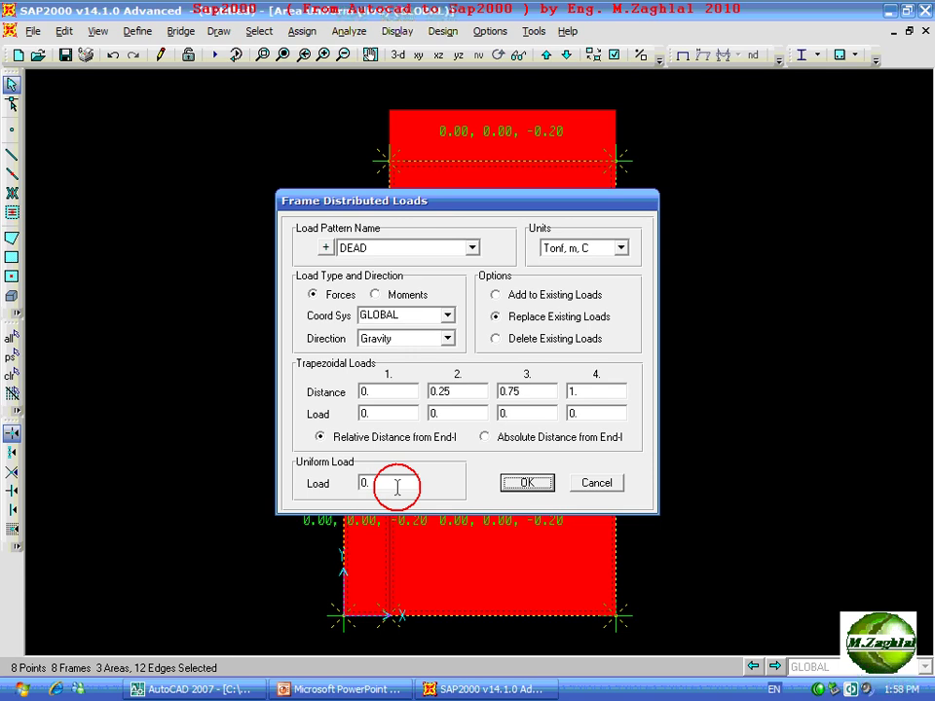
type("0.")
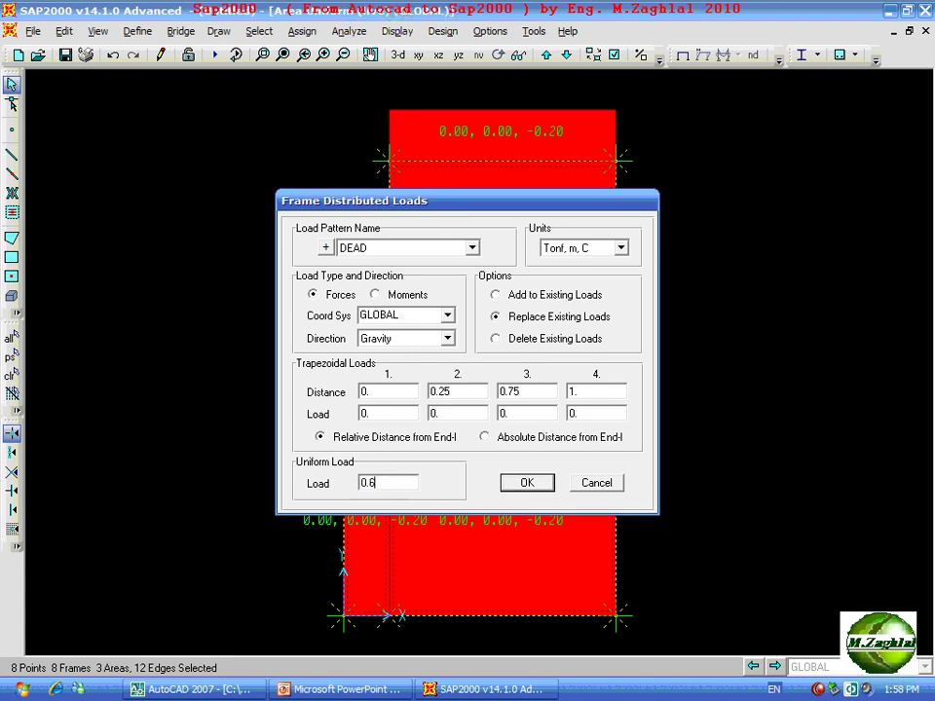
left_click(526, 485)
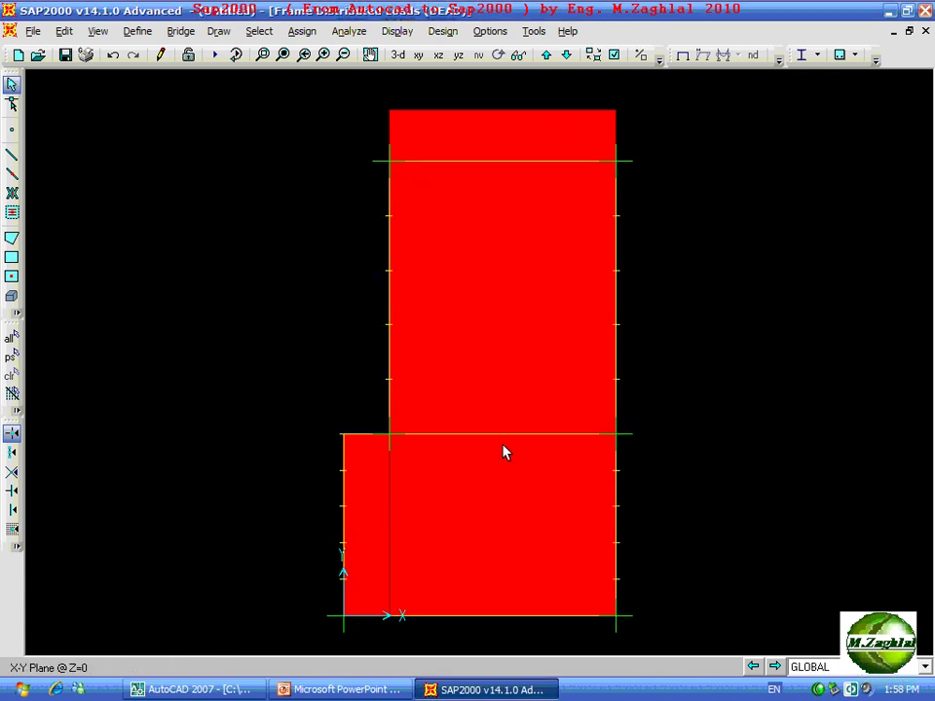
Check the loaded model in 3D, return to plan, and select the slab panels.
left_click(398, 55)
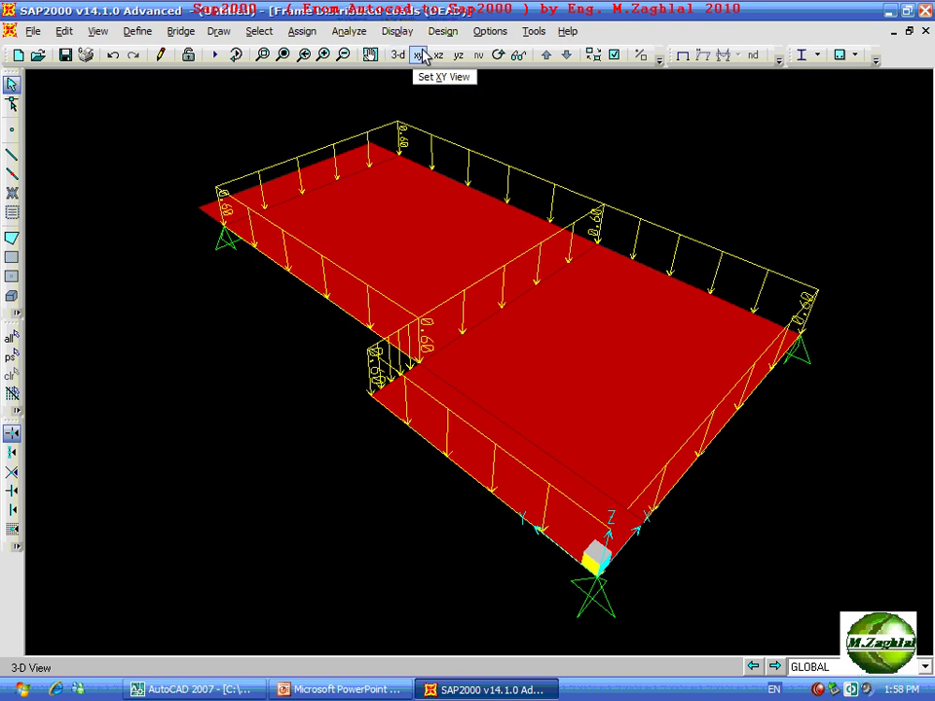
left_click(419, 54)
middle_click_drag(470, 252, 424, 243)
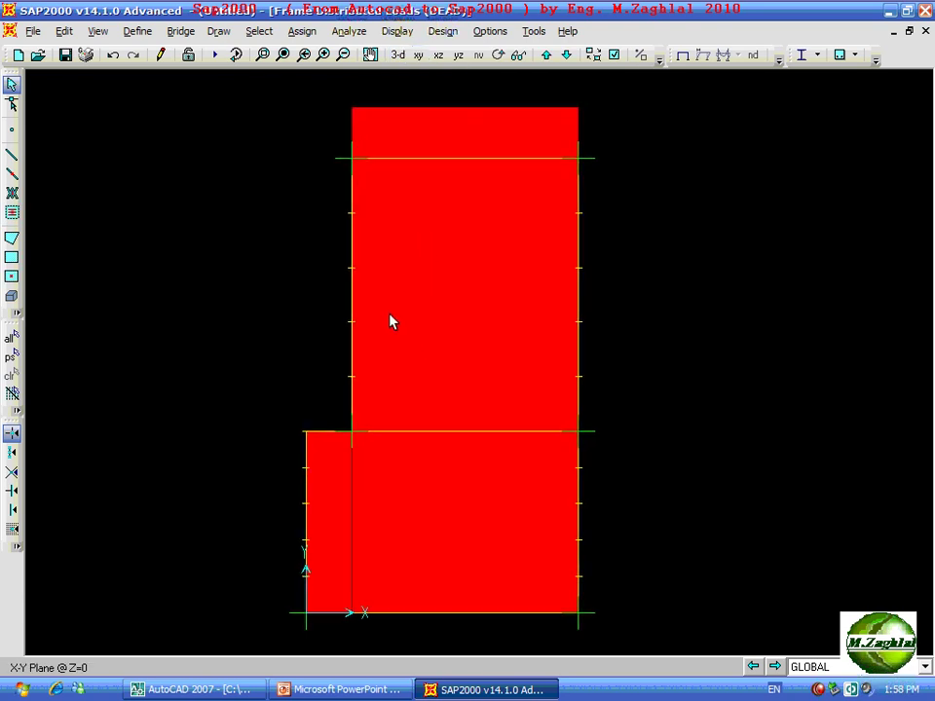
left_click(460, 187)
left_click(356, 471)
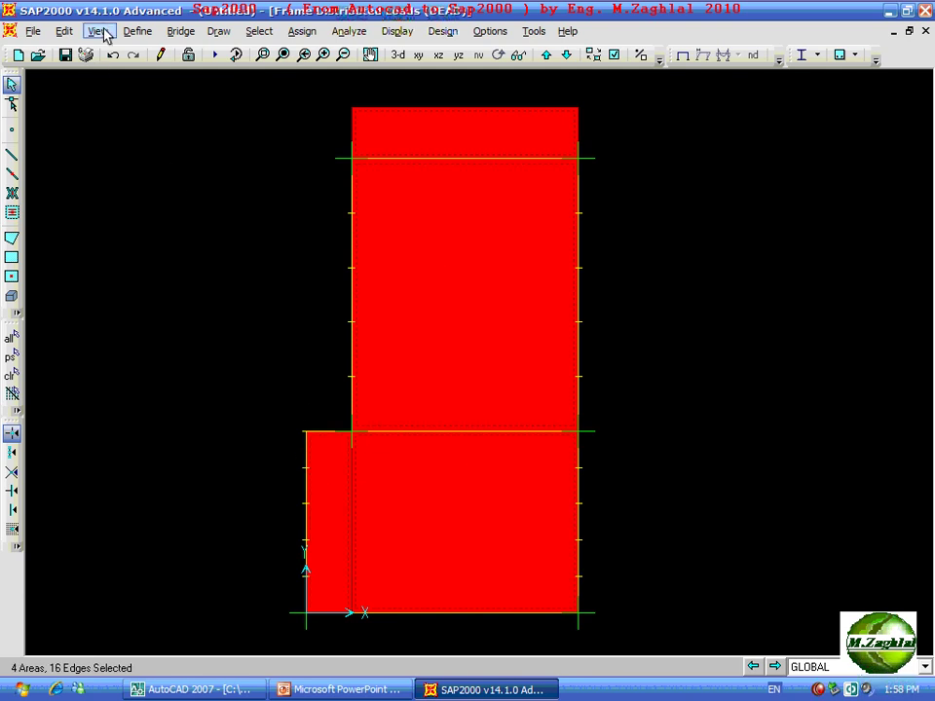
Divide the selected slab areas by maximum element size along both edges into a fine mesh.
left_click(64, 31)
mouse_move(166, 332)
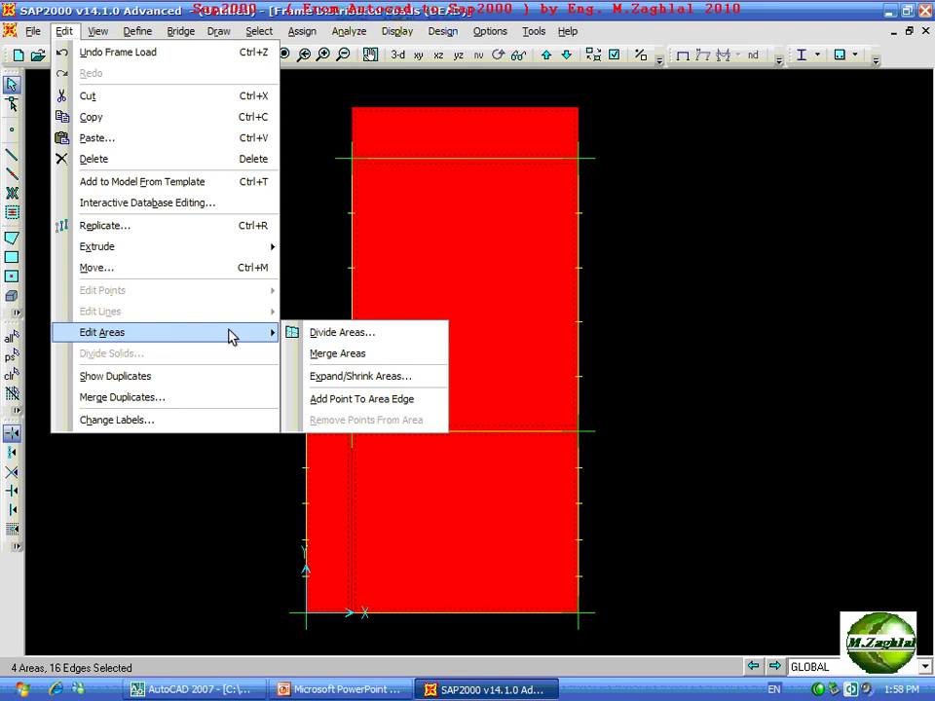
left_click(300, 331)
left_click(428, 198)
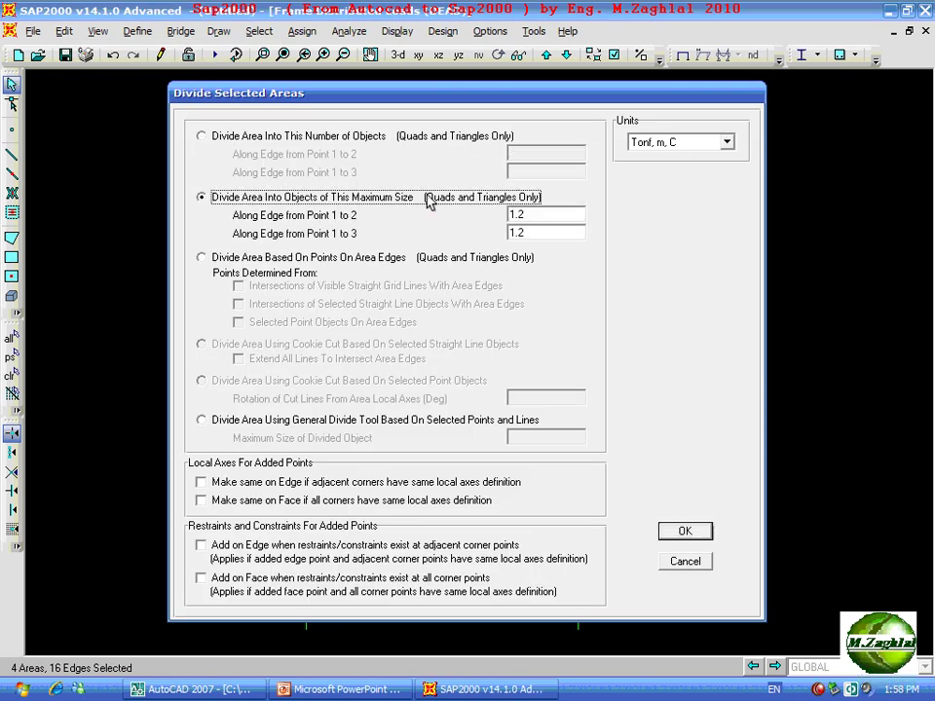
double_click(550, 216)
type("0.5")
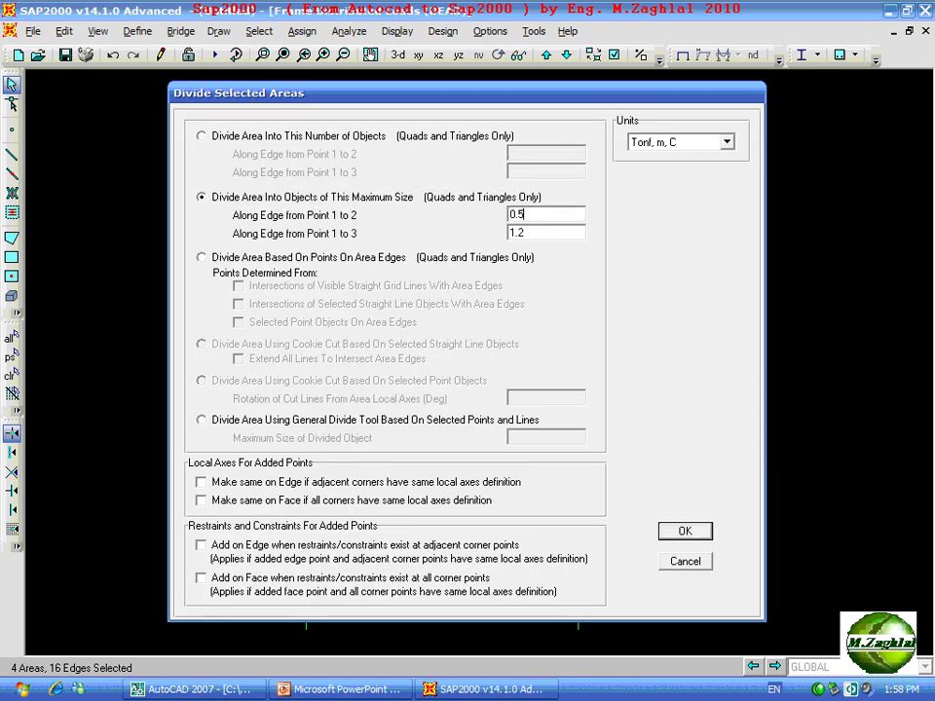
double_click(551, 232)
type("0.5")
left_click(696, 531)
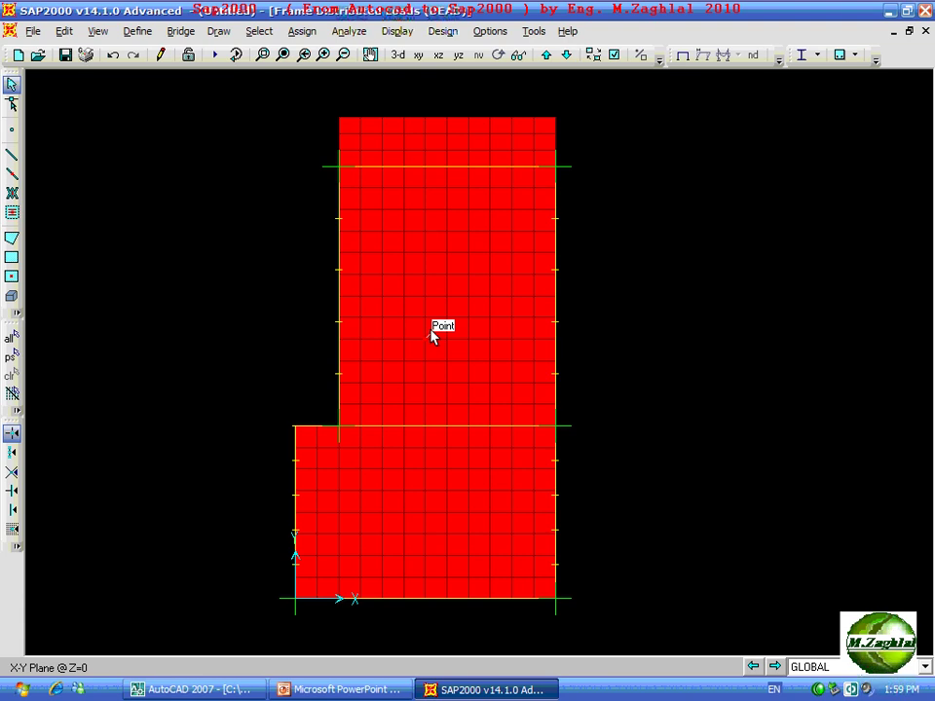
Set the torsional constant property modifier of the selected beams to 0.
left_click_drag(177, 110, 772, 637)
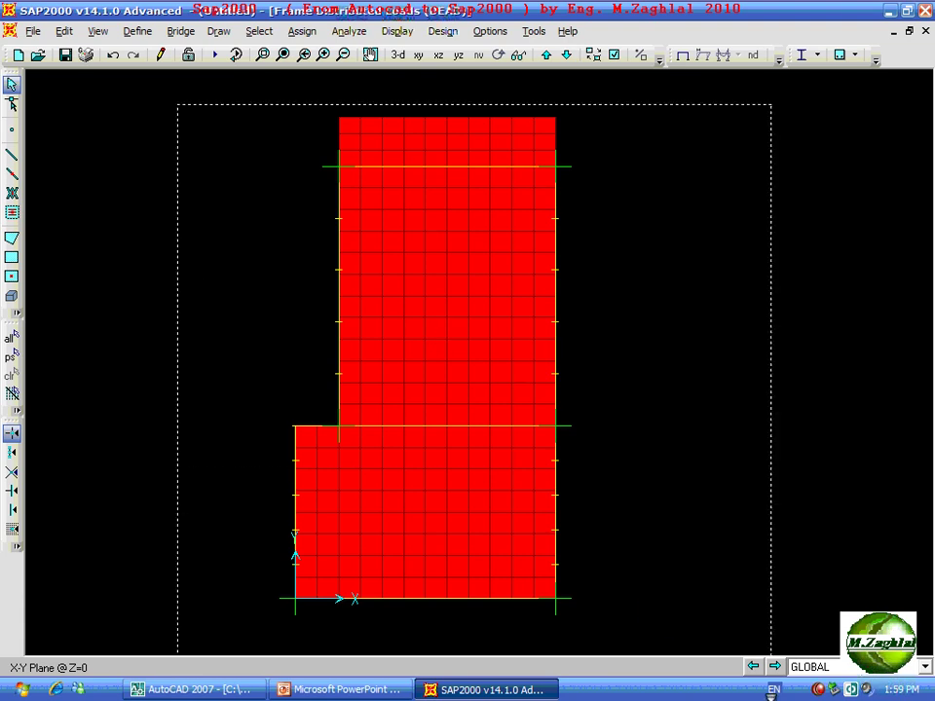
left_click(302, 31)
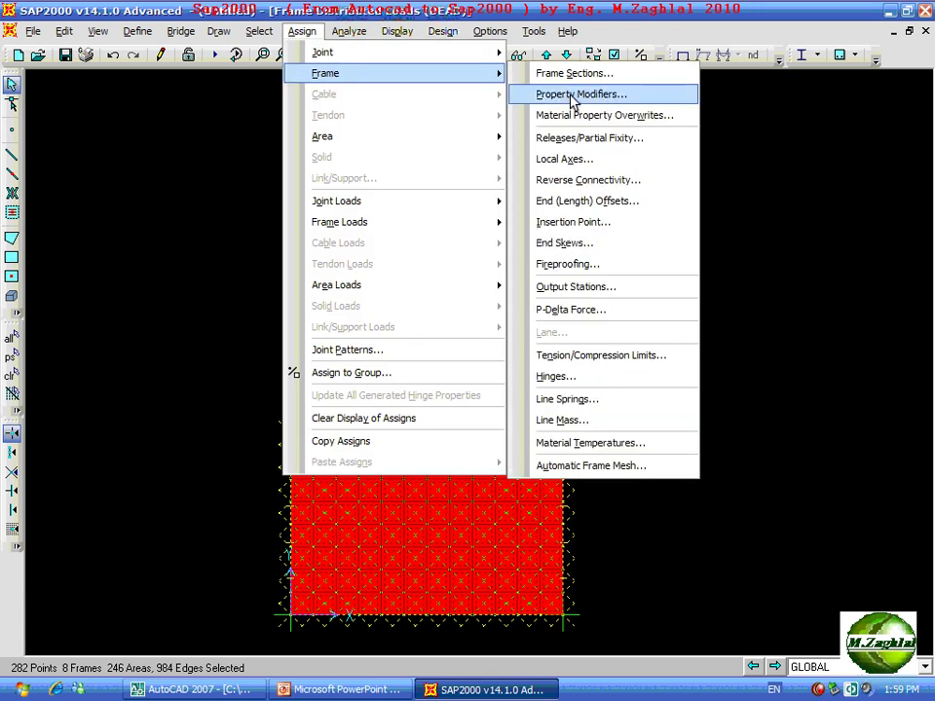
left_click(580, 93)
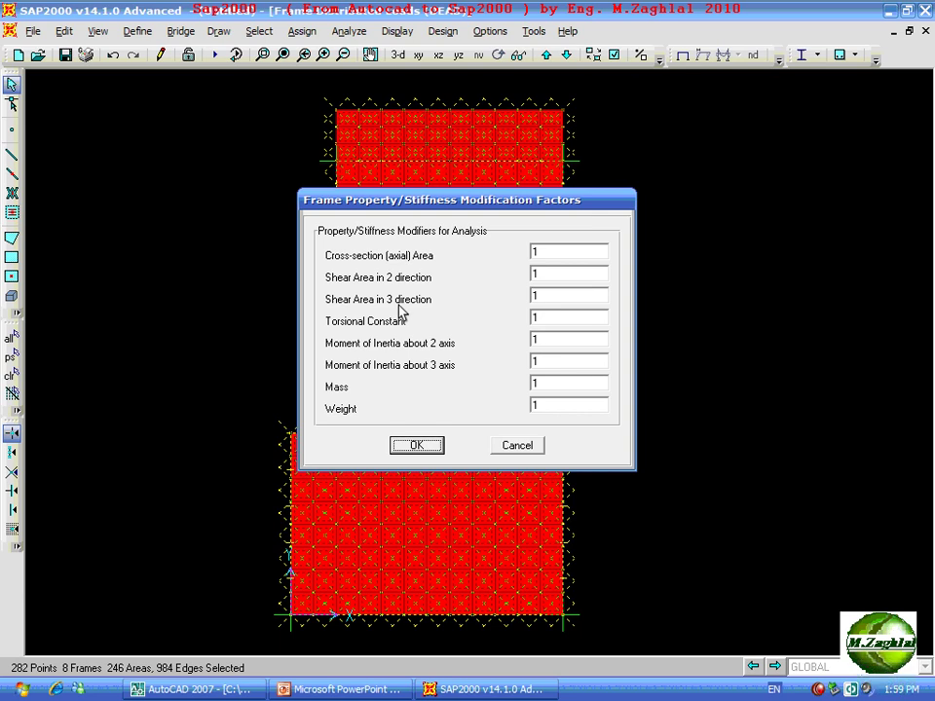
double_click(565, 318)
left_click(416, 445)
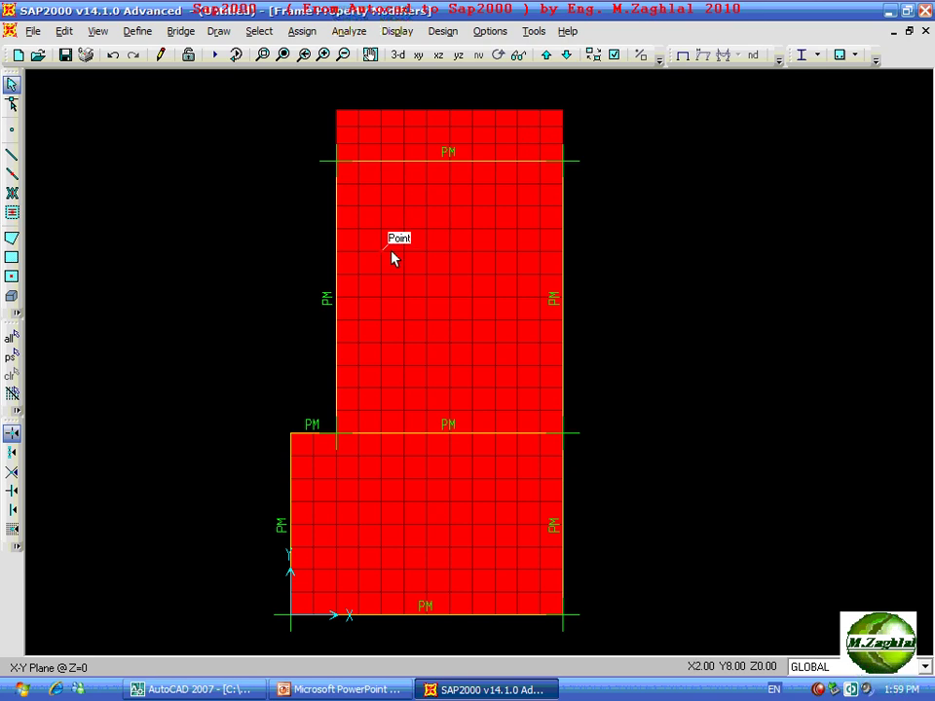
Adjust the plan view and bring up Save Model File As.
scroll(394, 240, "down", 1)
middle_click_drag(390, 242, 382, 242)
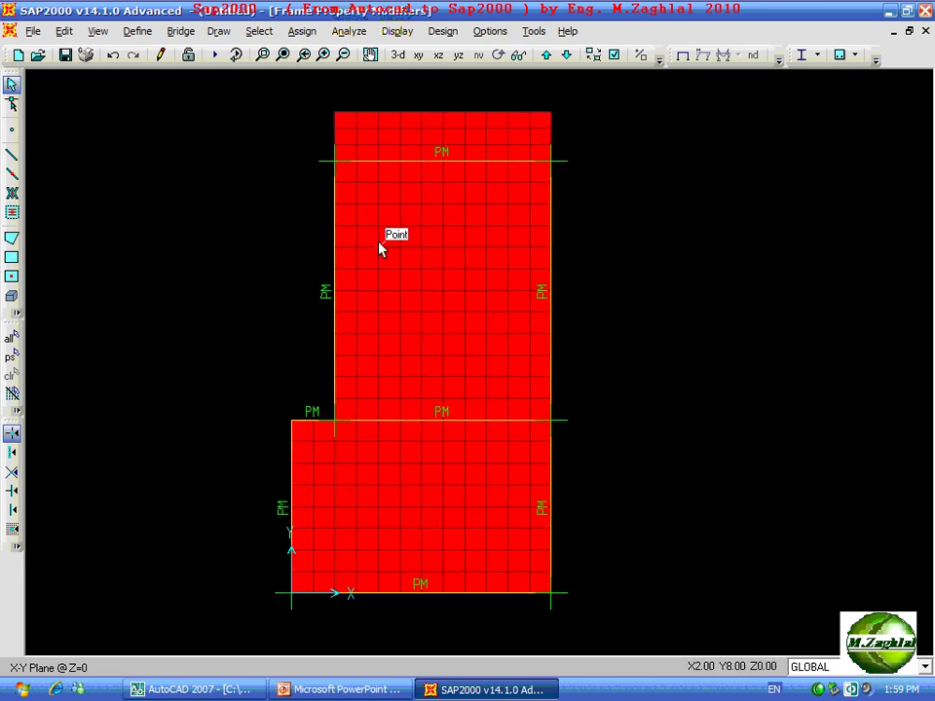
left_click(65, 55)
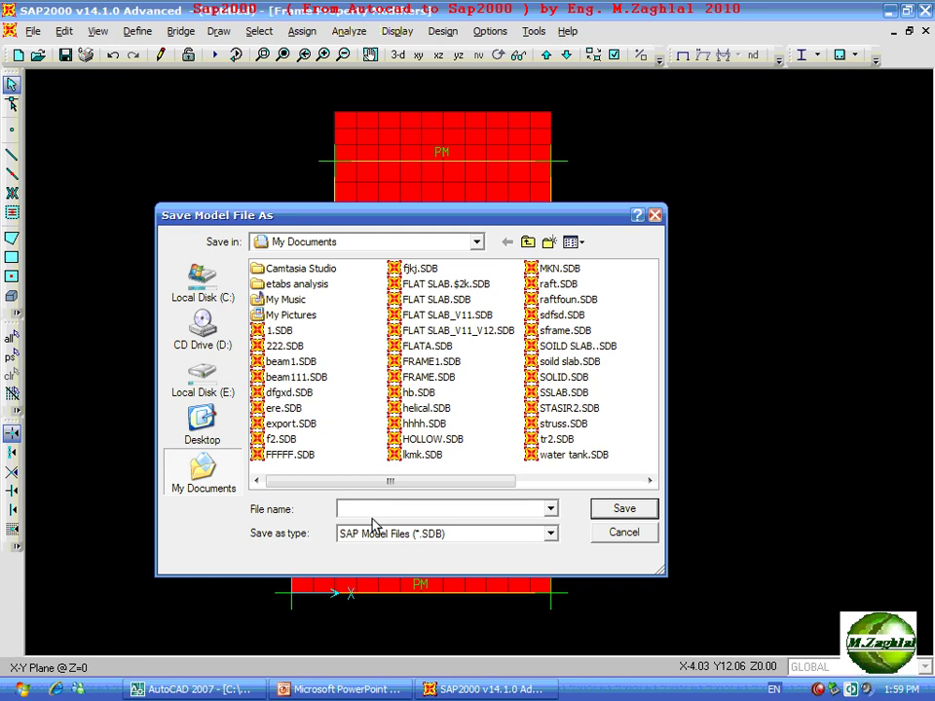
Save the model as sla1, run the analysis with MODAL excluded, and view the deformed slab in 3D.
type("sla")
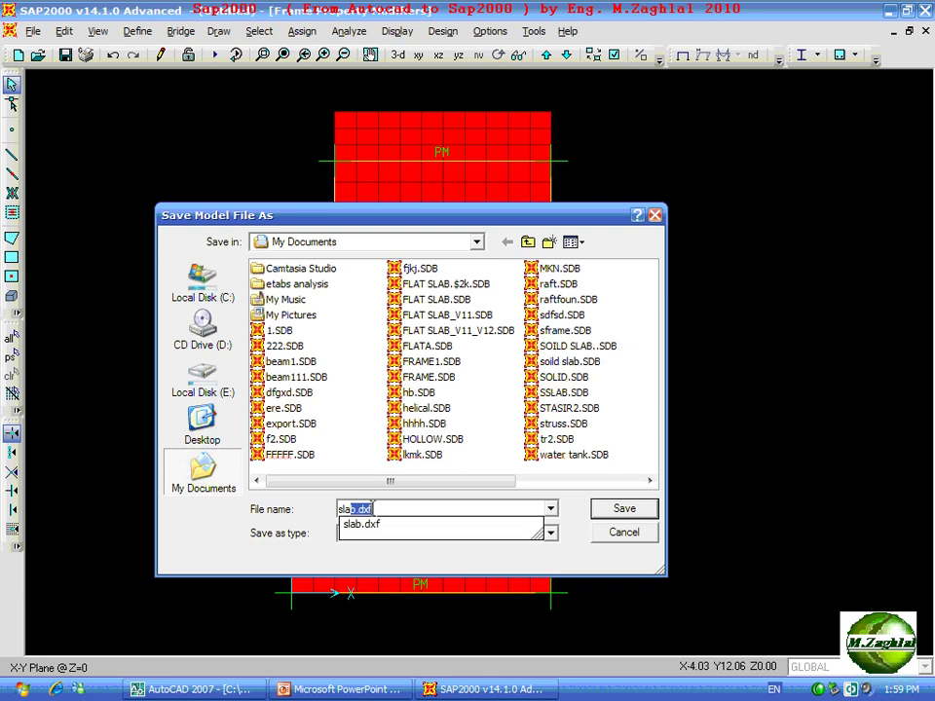
type("1")
key("Return")
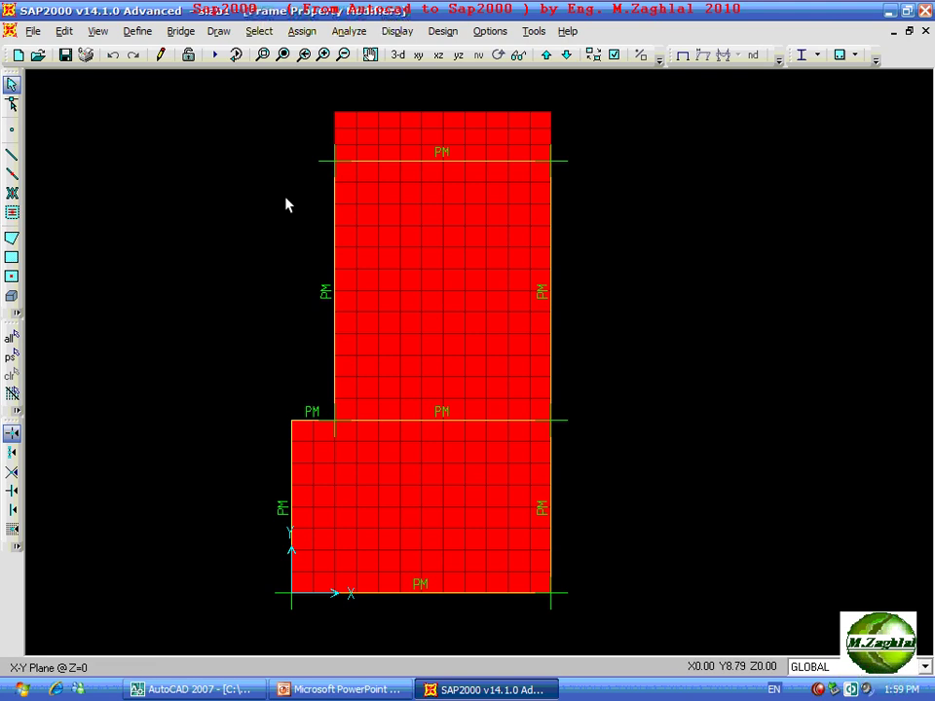
left_click(215, 59)
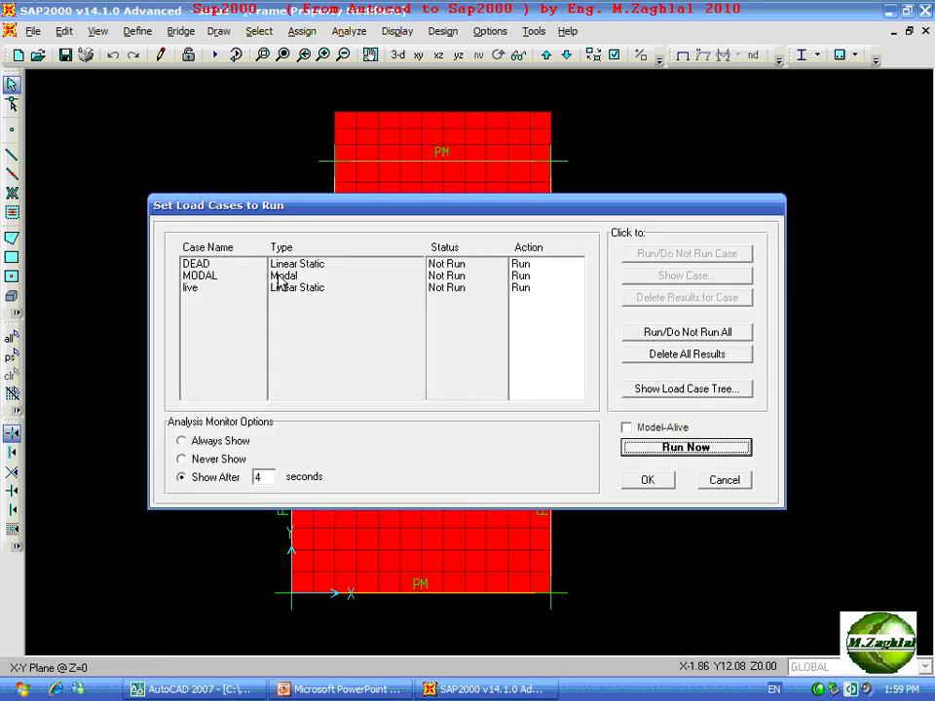
left_click(284, 276)
left_click(632, 251)
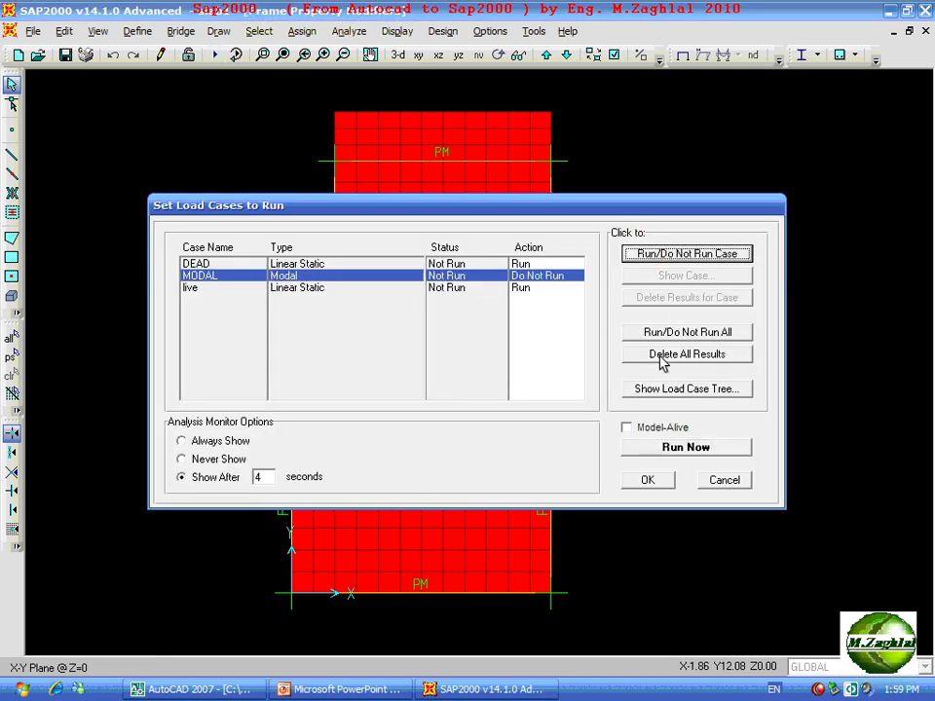
left_click(644, 449)
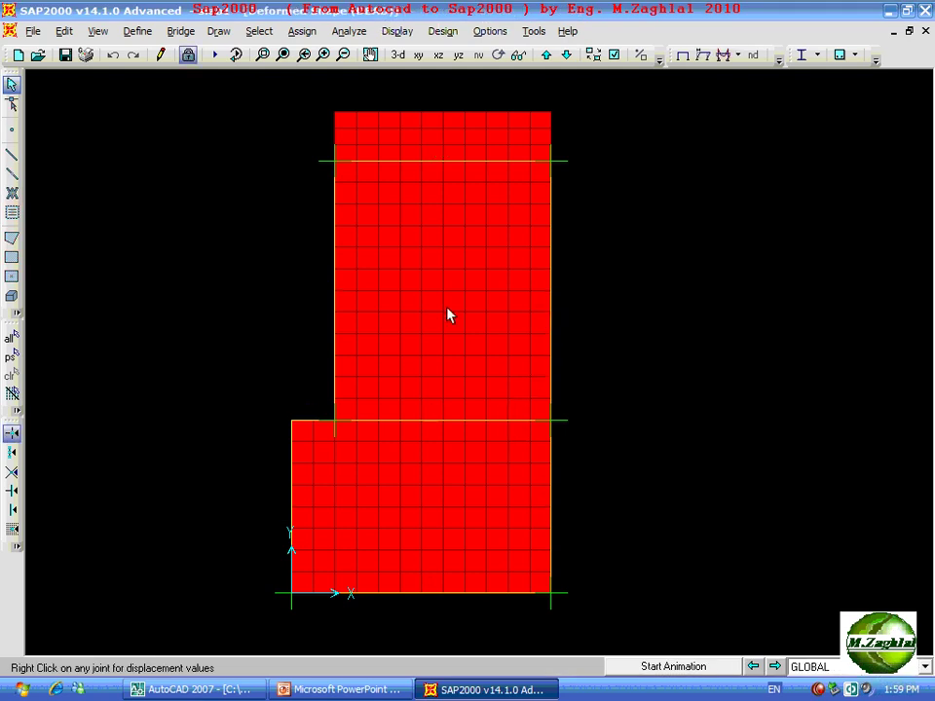
left_click(399, 55)
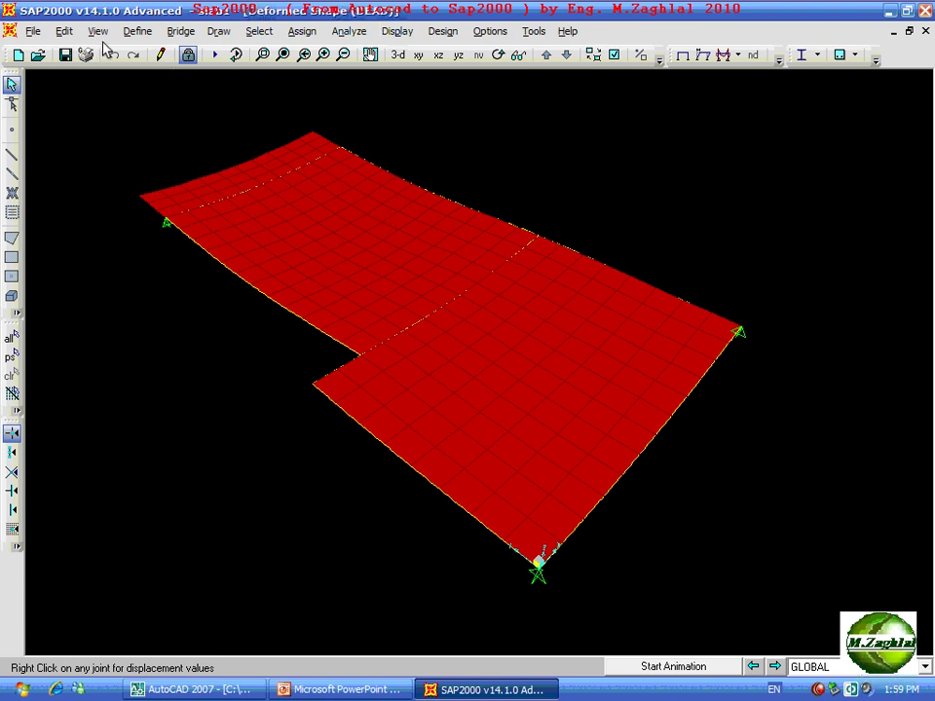
Define the ult Linear Add combination with DEAD ×1.5 and live ×1.5.
left_click(137, 31)
left_click(206, 314)
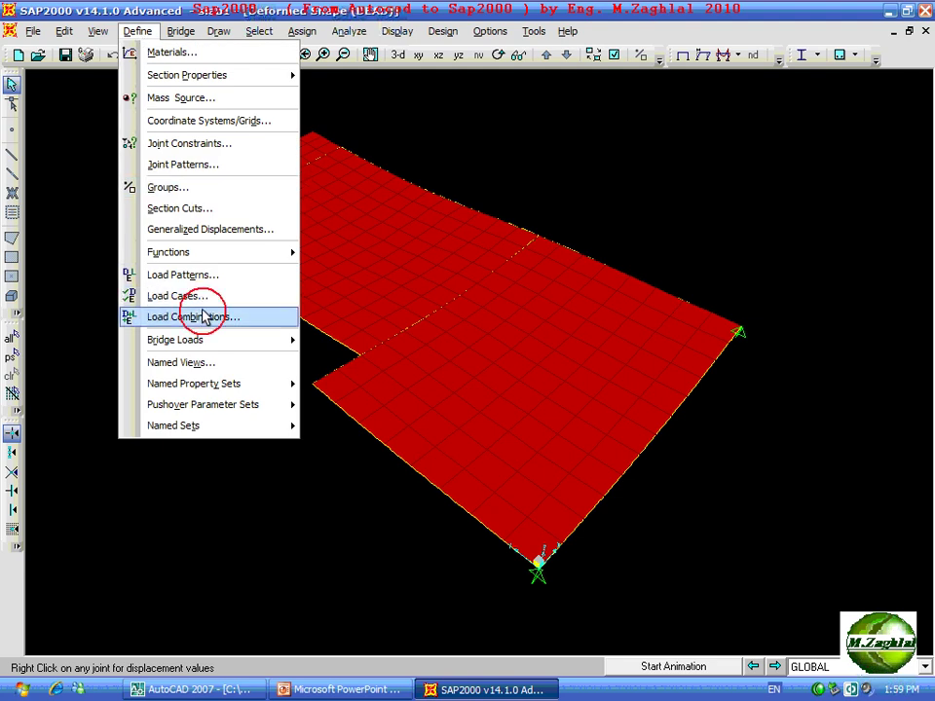
left_click(565, 265)
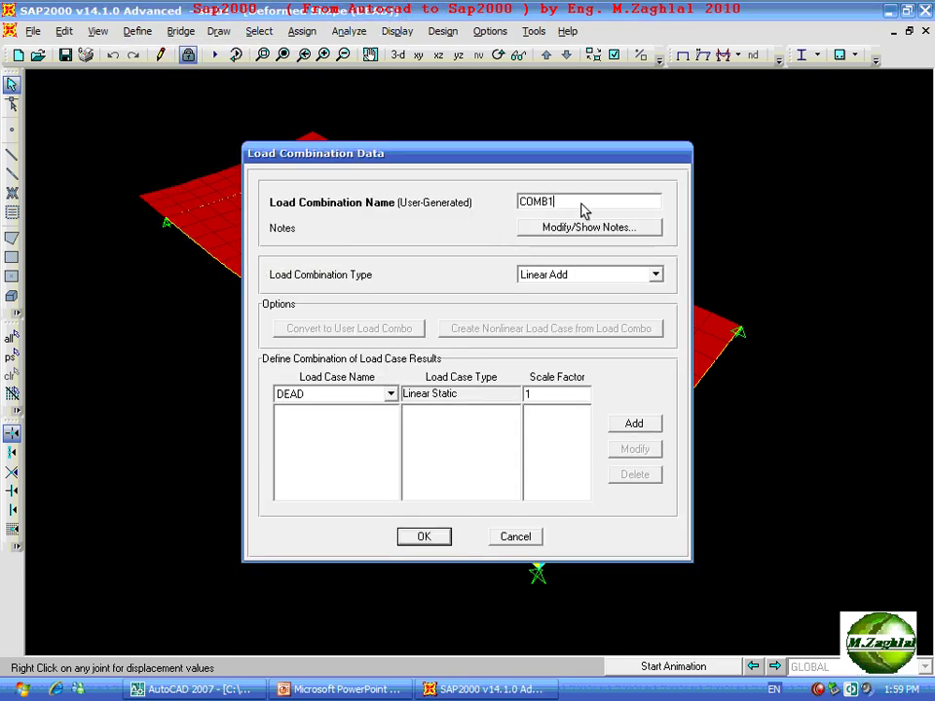
double_click(581, 202)
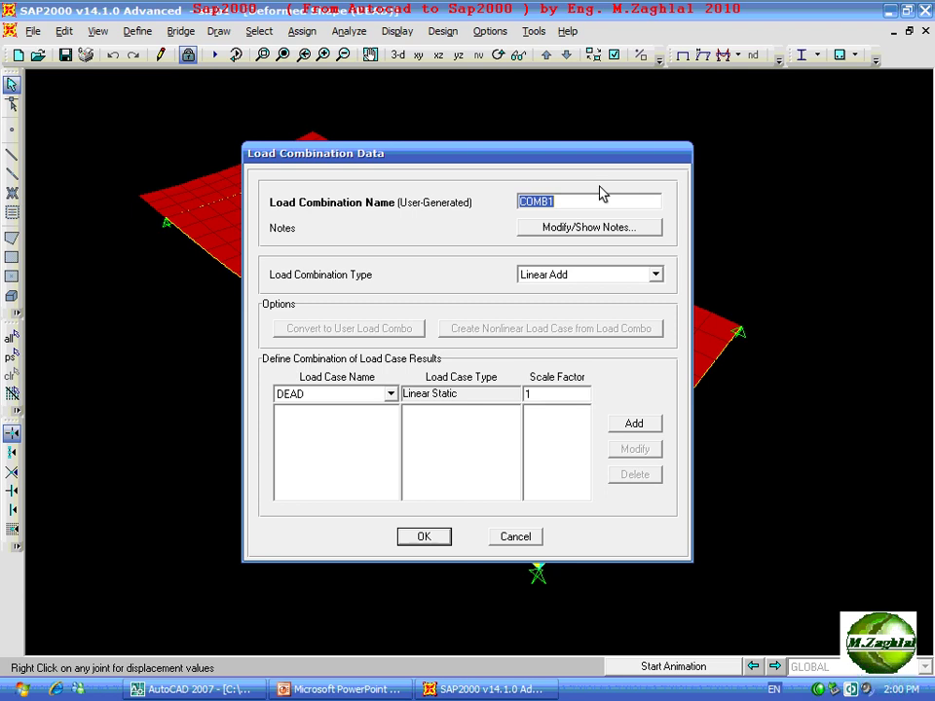
type("y")
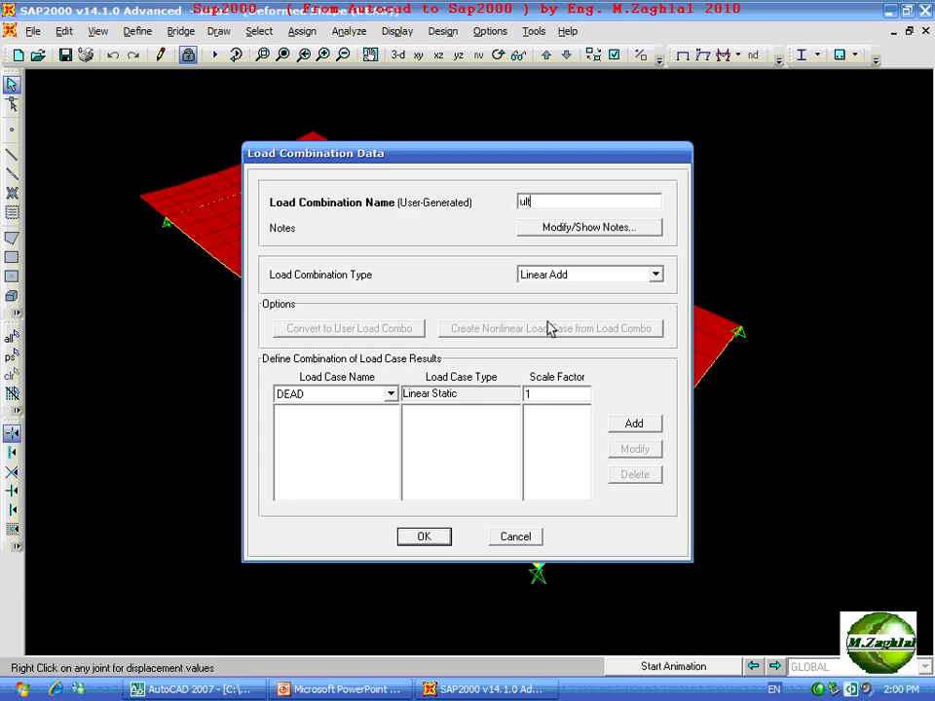
double_click(557, 393)
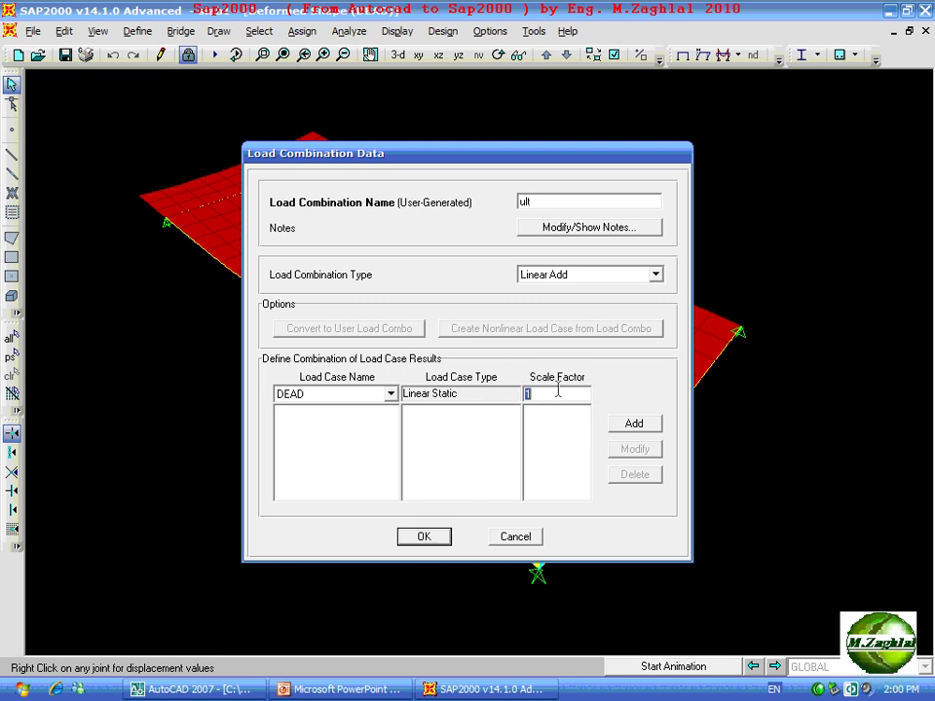
type(".5")
left_click(631, 423)
left_click(390, 394)
left_click(326, 421)
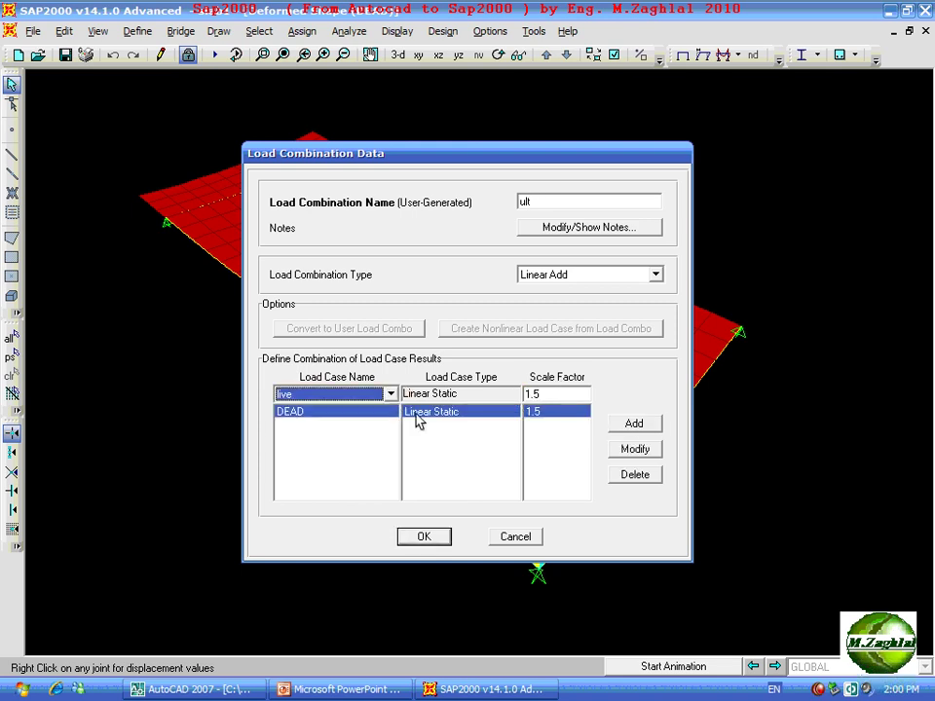
left_click(623, 427)
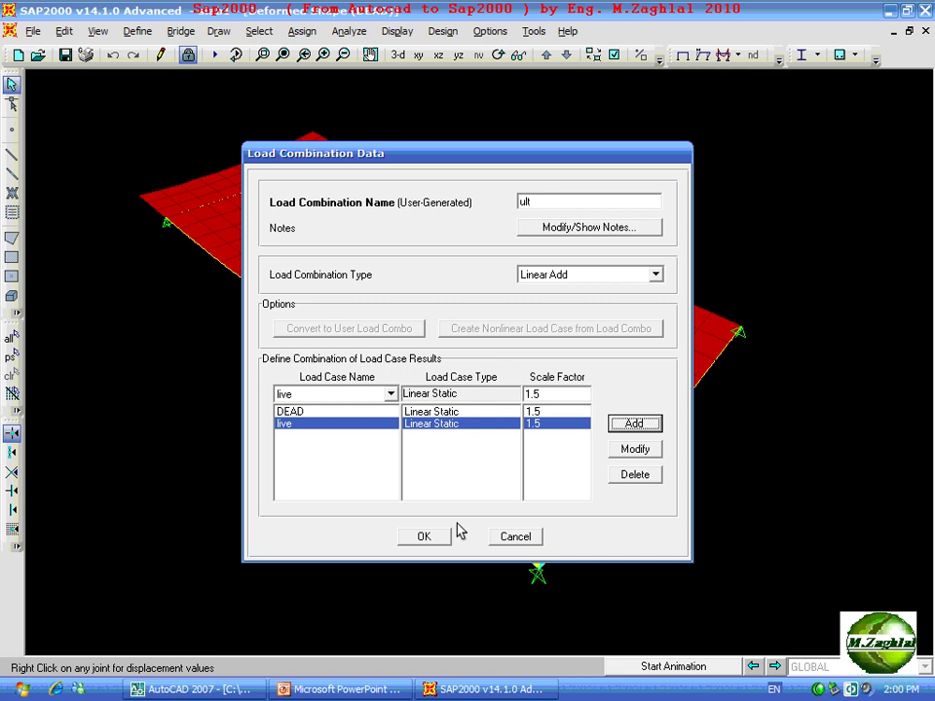
left_click(426, 537)
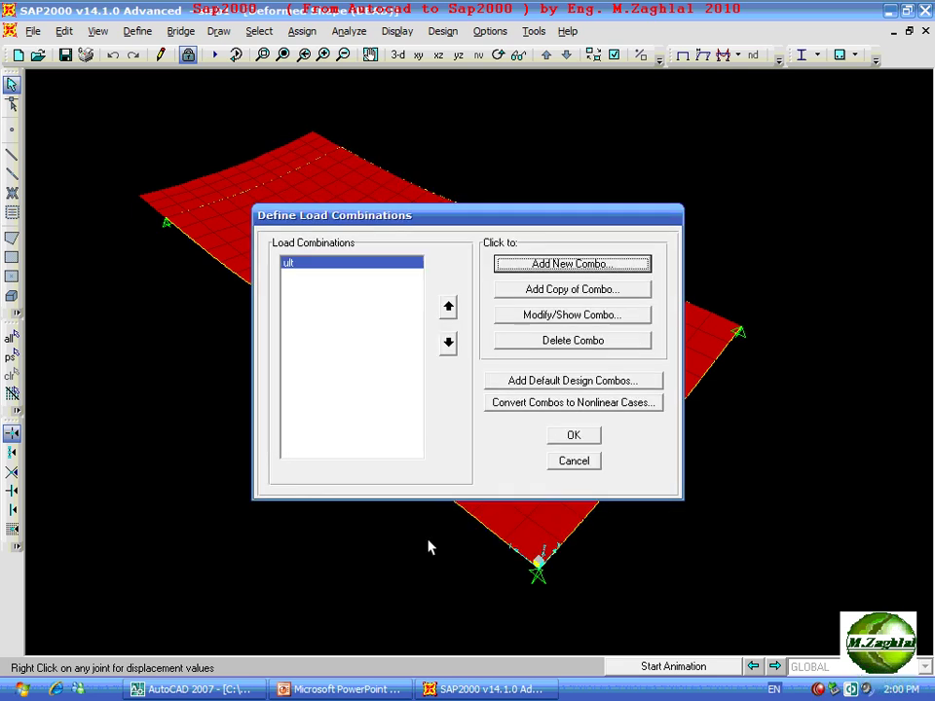
left_click(563, 430)
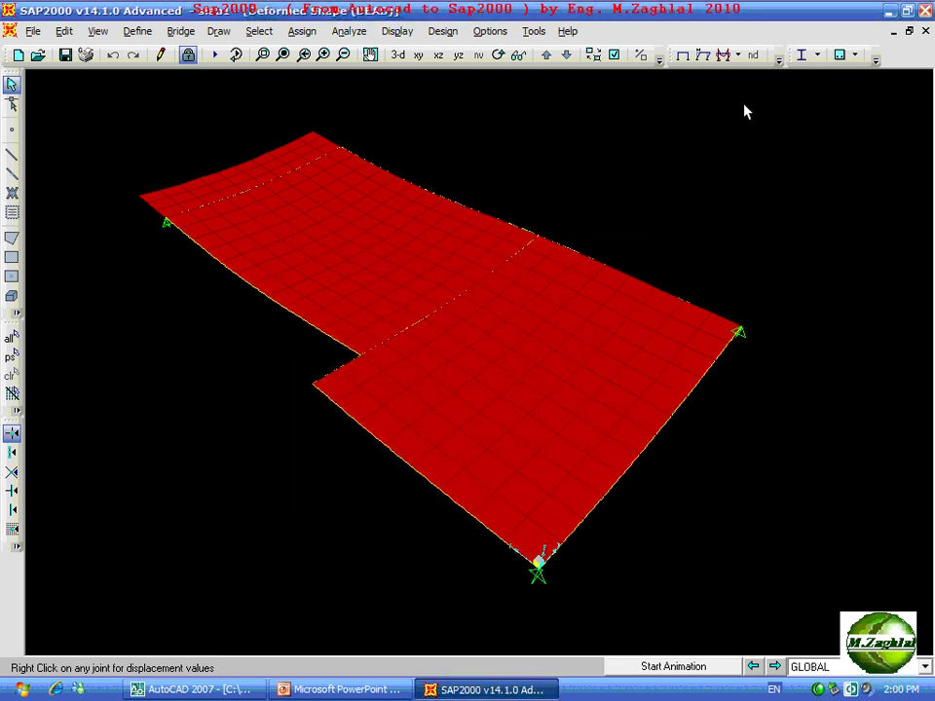
Show ult joint support reactions and set graphic font sizes to minimum 6, maximum 12.
left_click(737, 55)
left_click(746, 77)
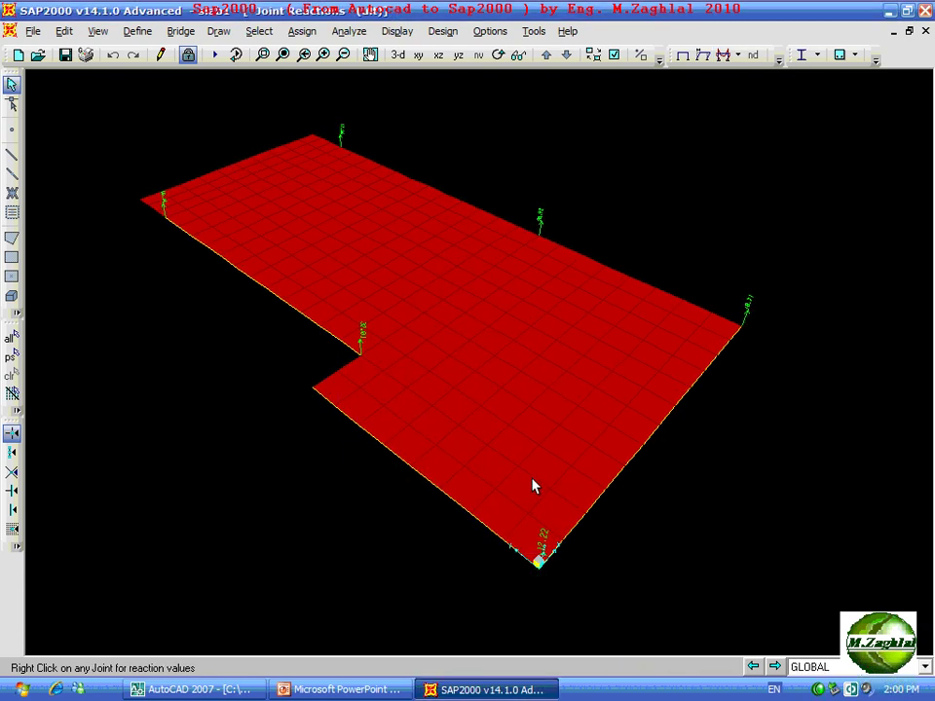
left_click(536, 31)
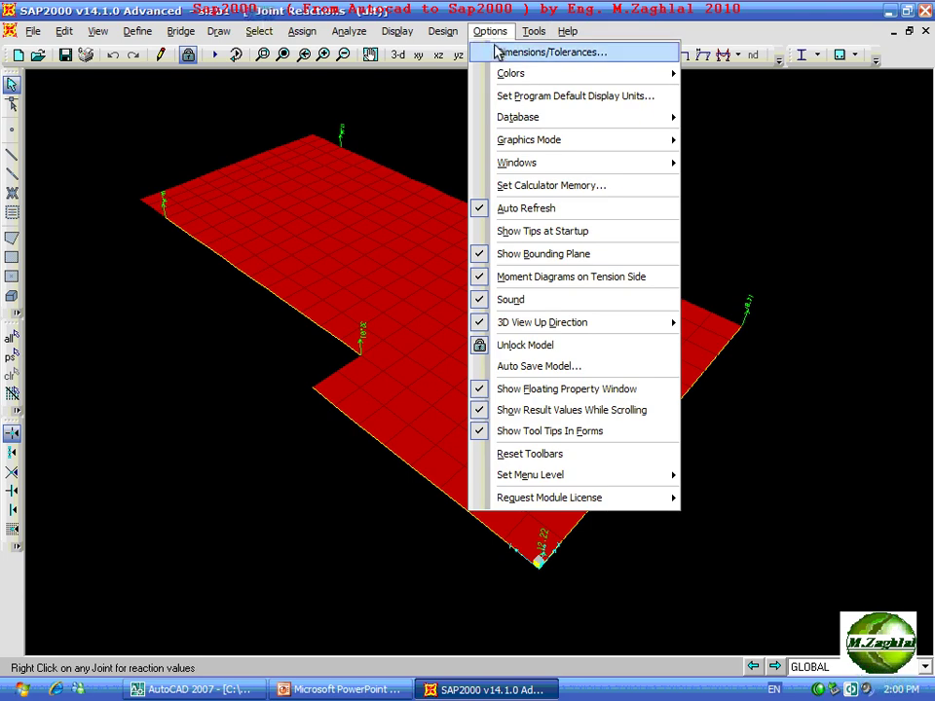
left_click(498, 57)
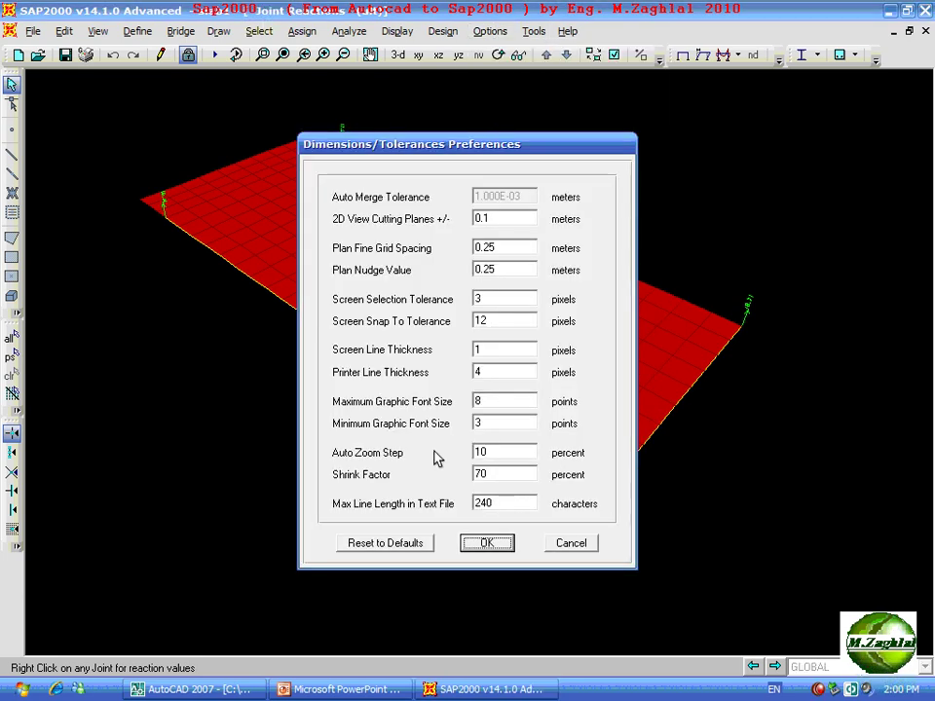
double_click(505, 425)
type("6")
key("shift+Tab")
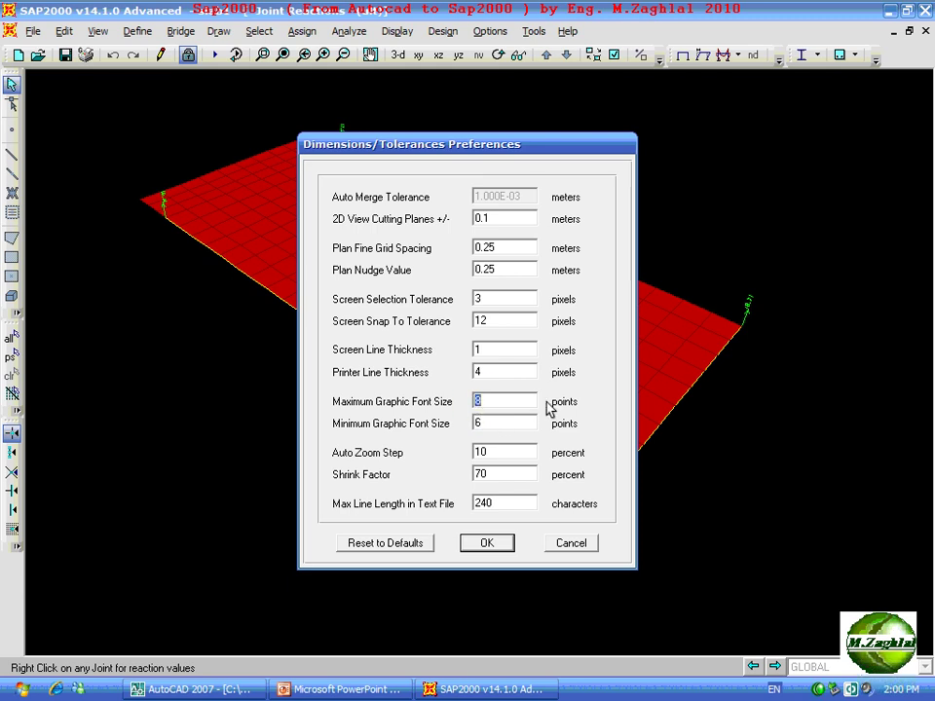
type("12")
left_click(489, 542)
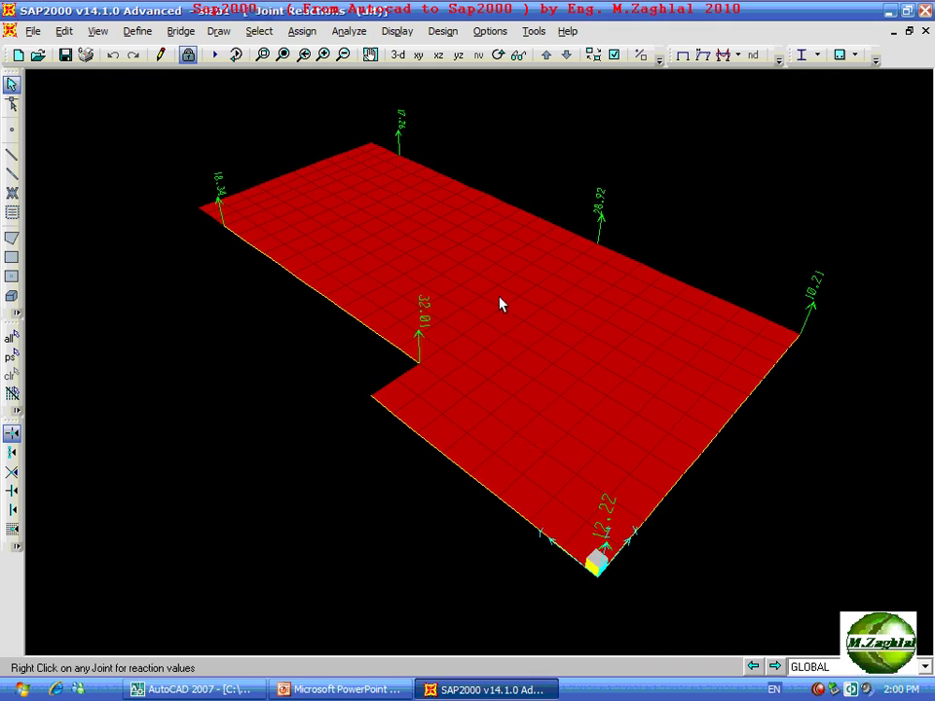
left_click(739, 57)
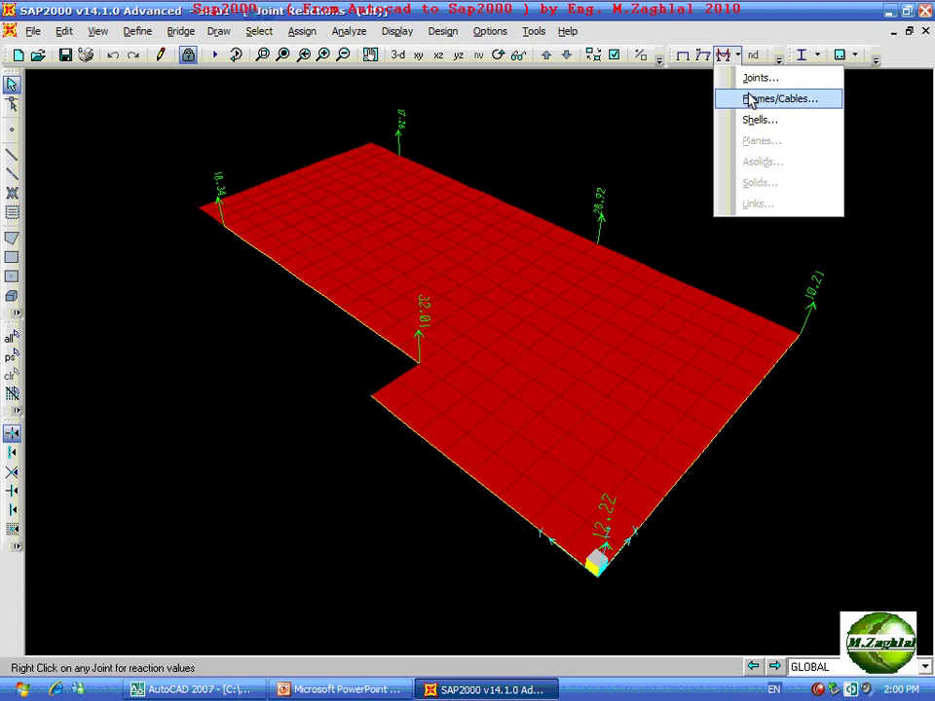
Draw the Moment 3-3 diagram on the frames for the ult combination.
left_click(750, 99)
left_click(507, 391)
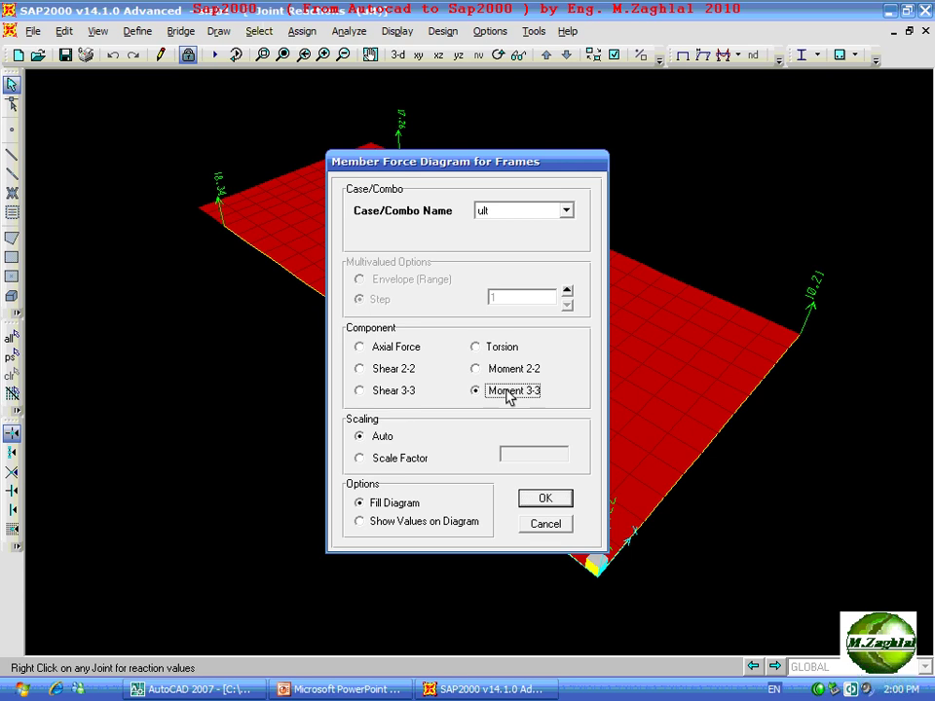
left_click(545, 498)
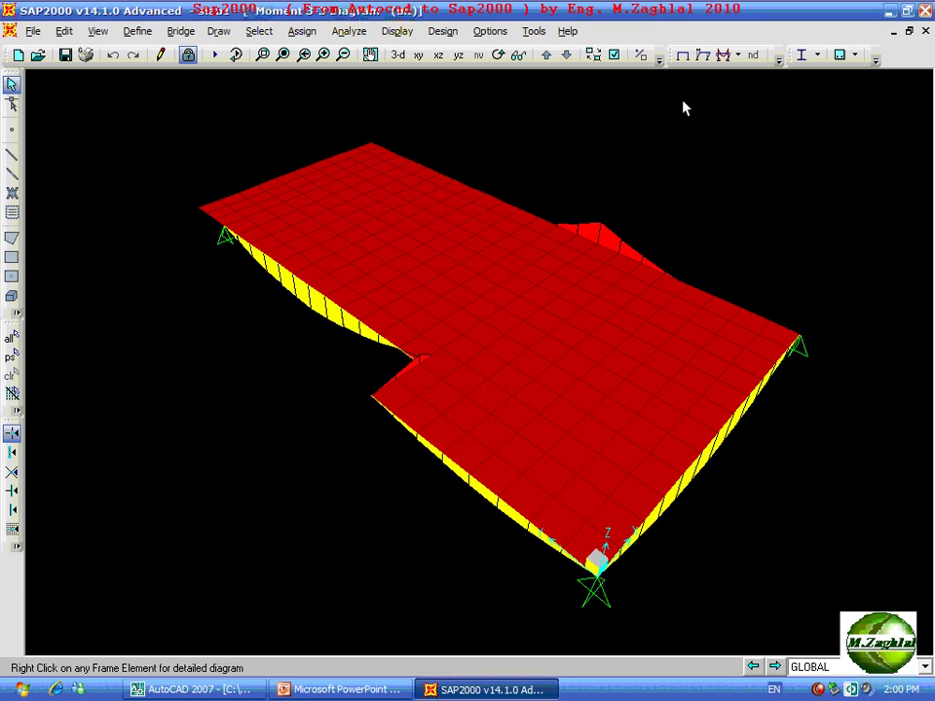
Hide the slab areas from view and zoom into a frame corner, then restore the full view.
left_click(614, 55)
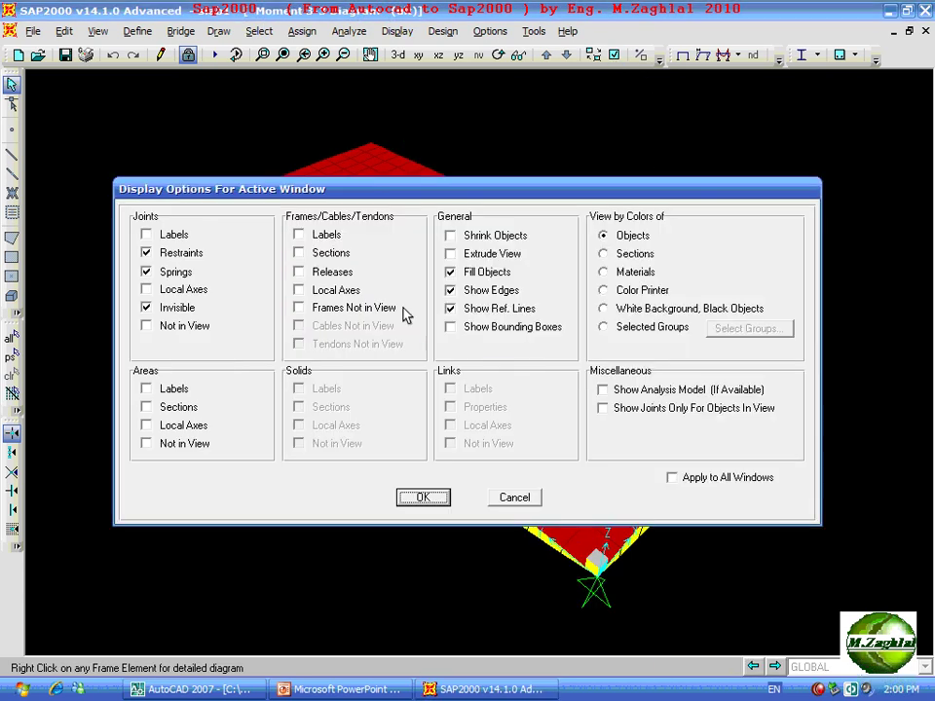
left_click(192, 446)
left_click(421, 497)
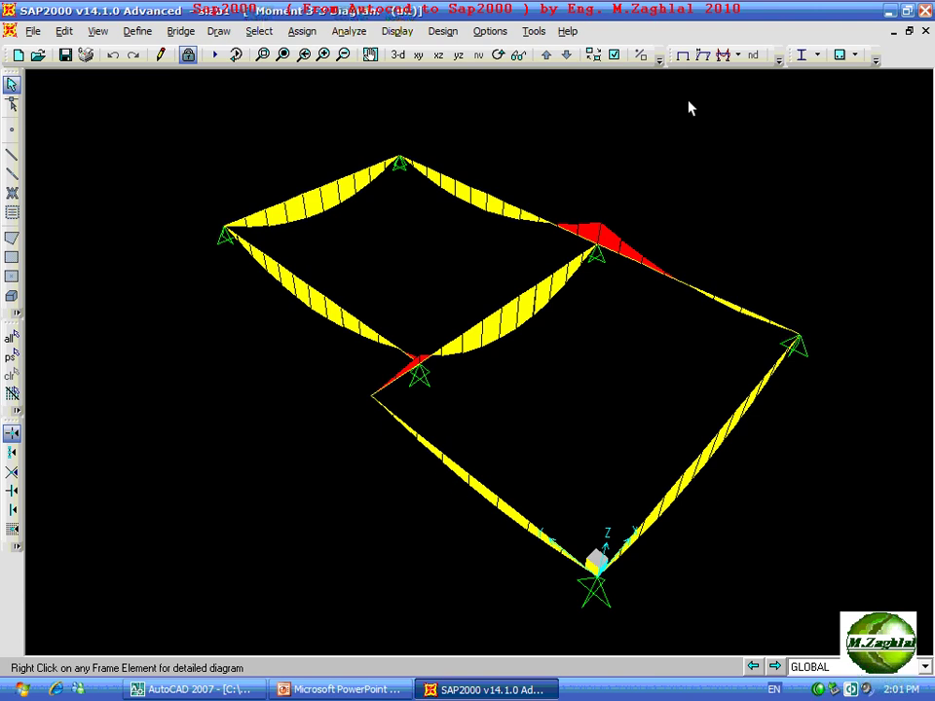
left_click(262, 55)
left_click_drag(369, 397, 420, 445)
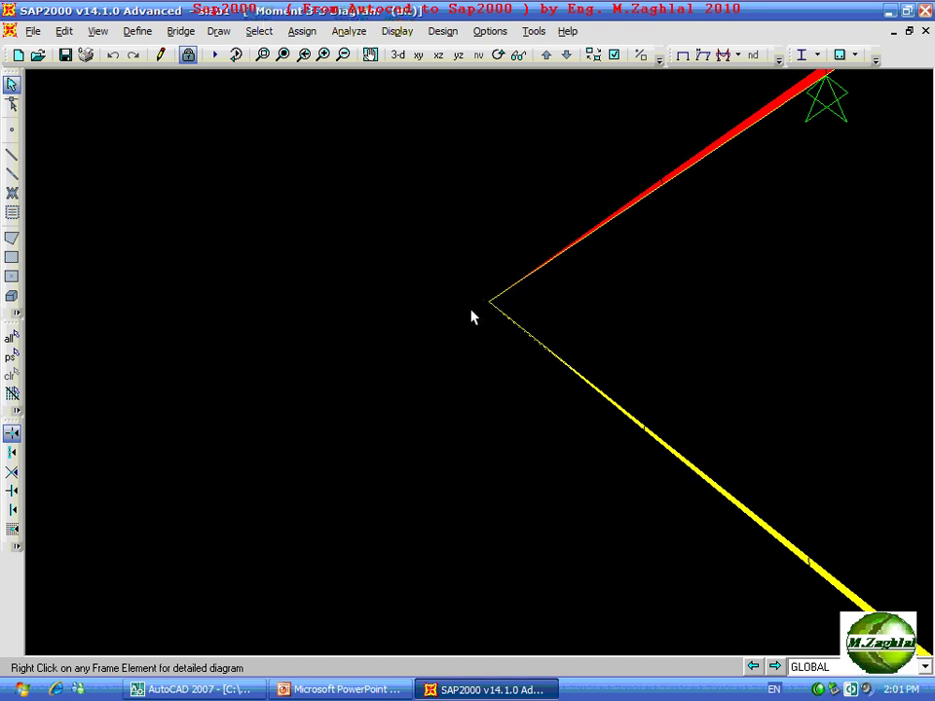
left_click(282, 56)
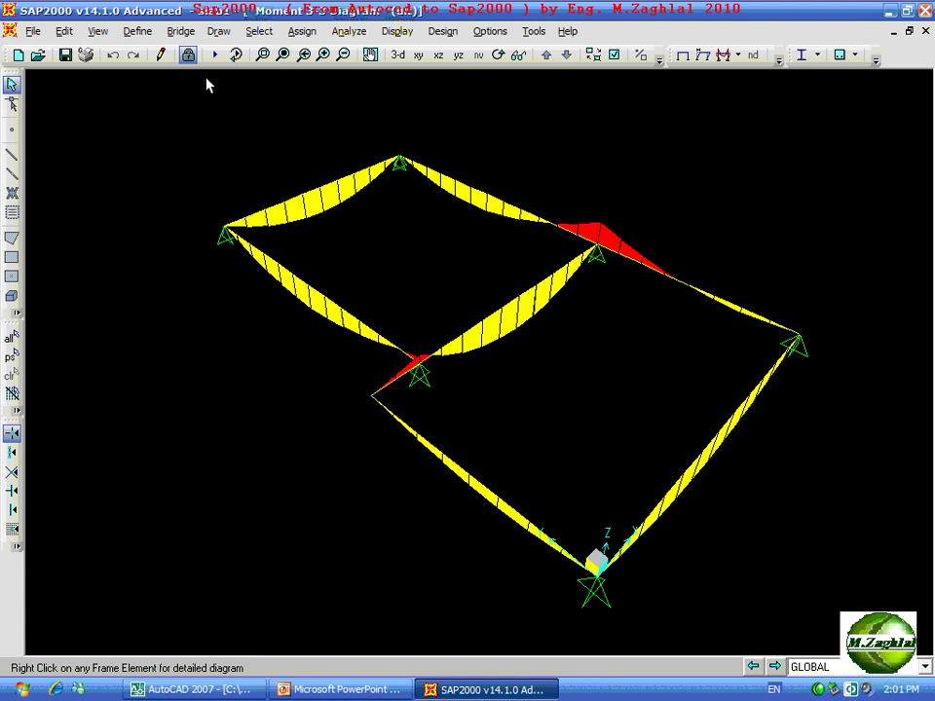
Unlock the model, discarding the analysis results, and clear the selection.
left_click(188, 55)
left_click(429, 396)
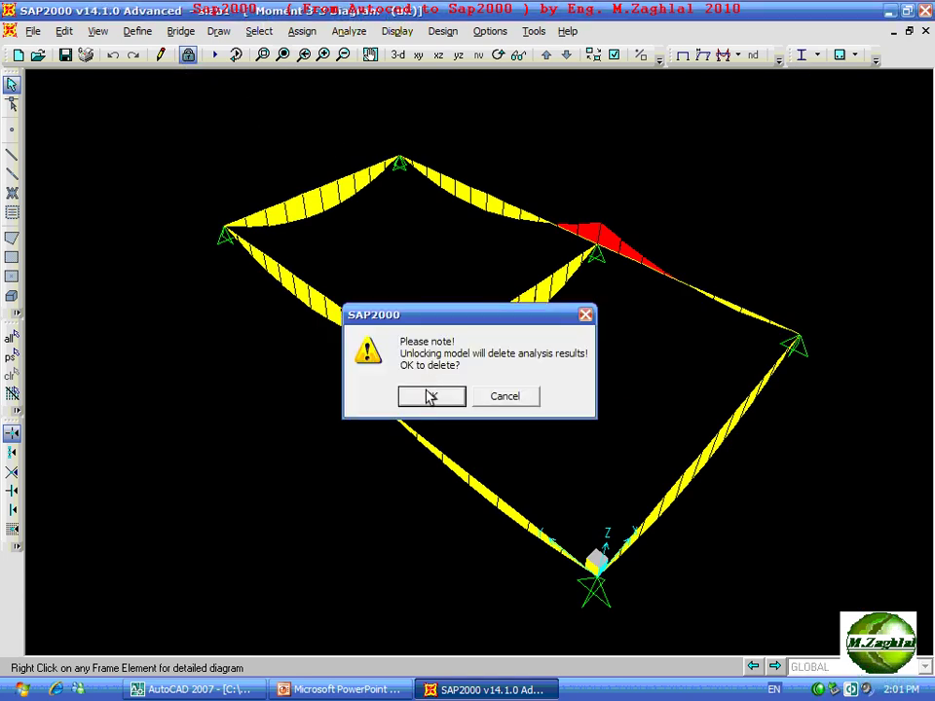
left_click(418, 394)
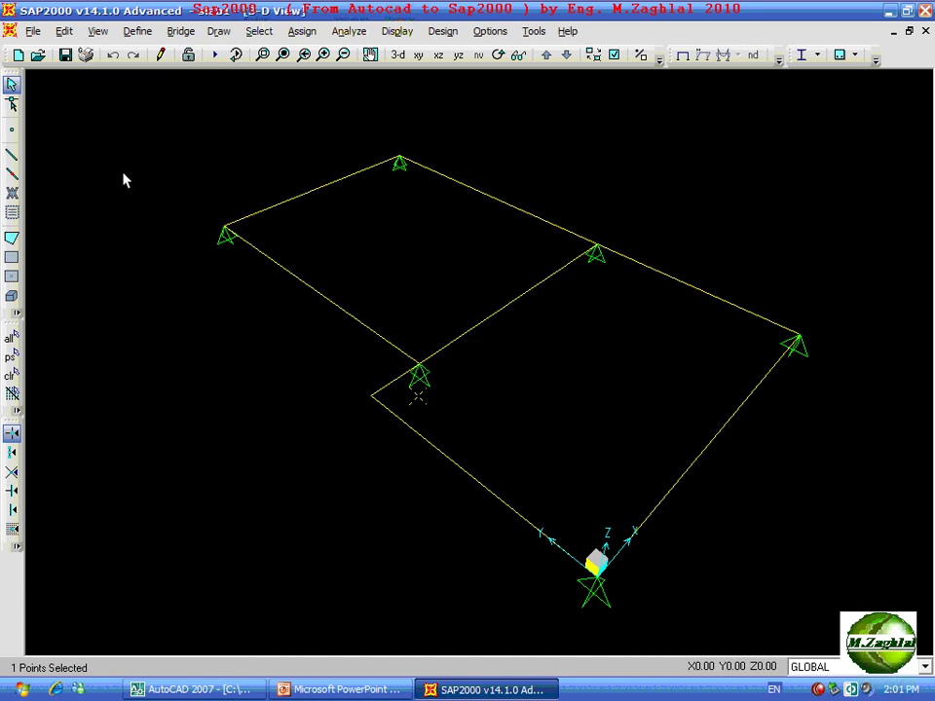
key("ctrl+q")
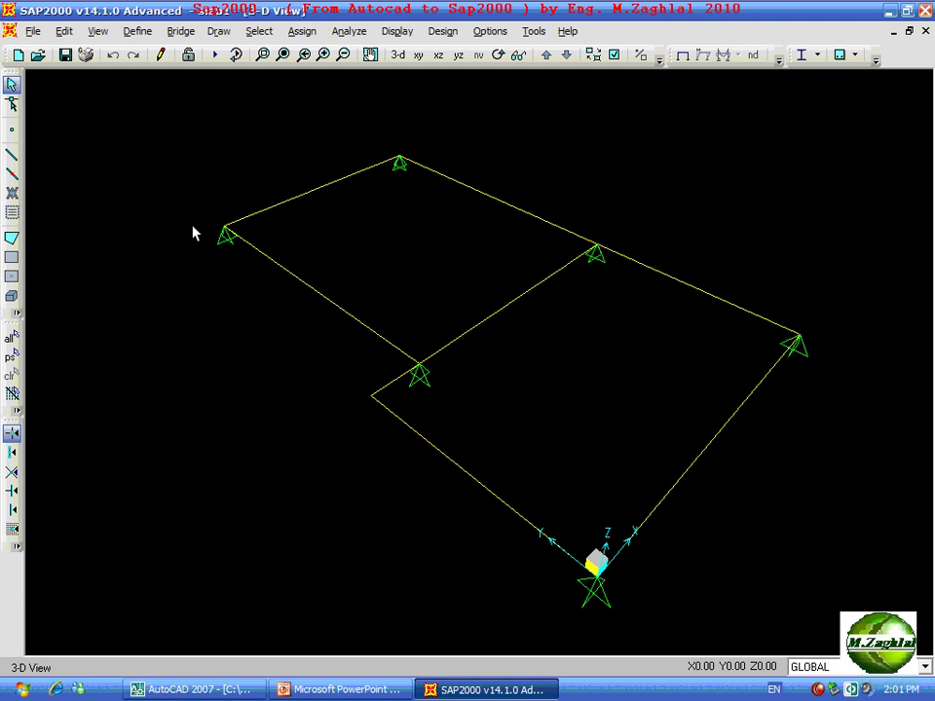
Set all beams' torsional constant modifier to 1 and rerun the analysis.
key("ctrl+a")
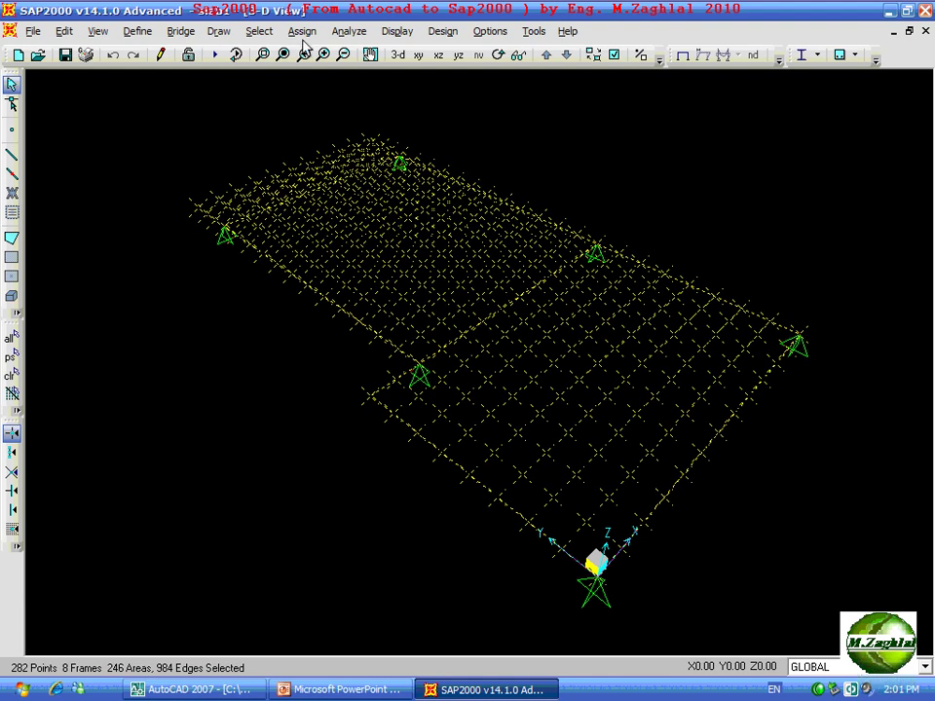
left_click(302, 32)
mouse_move(325, 73)
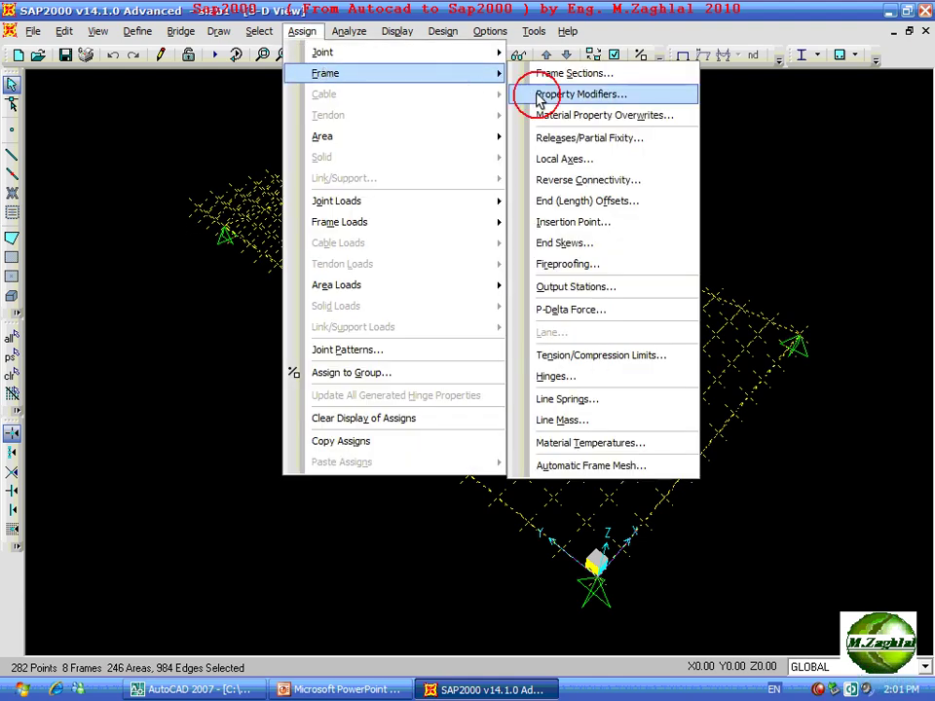
left_click(542, 93)
double_click(577, 319)
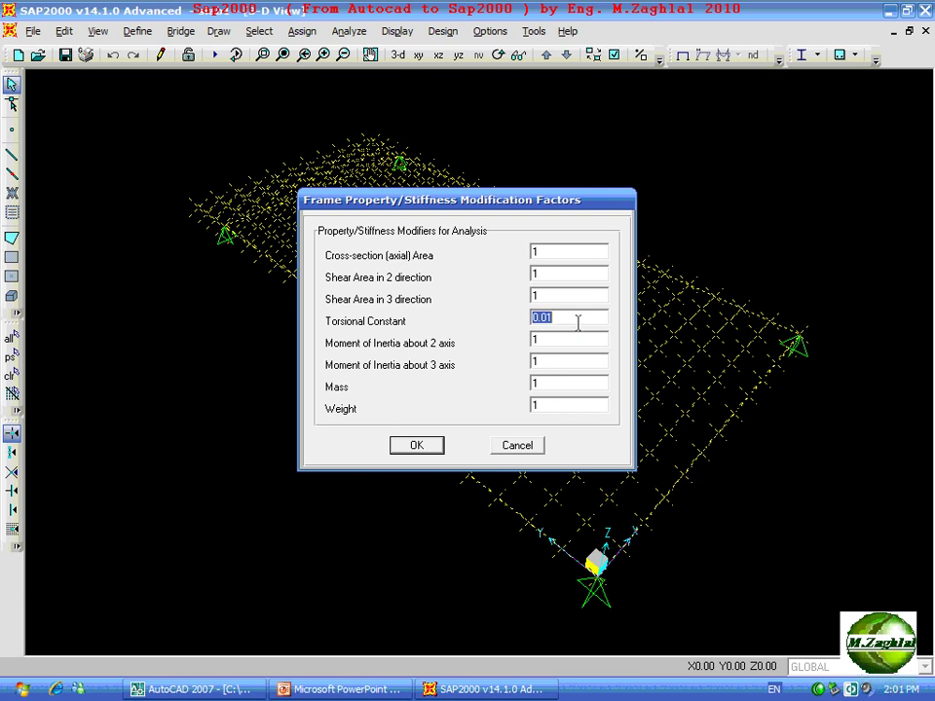
type("1")
left_click(423, 445)
left_click(216, 56)
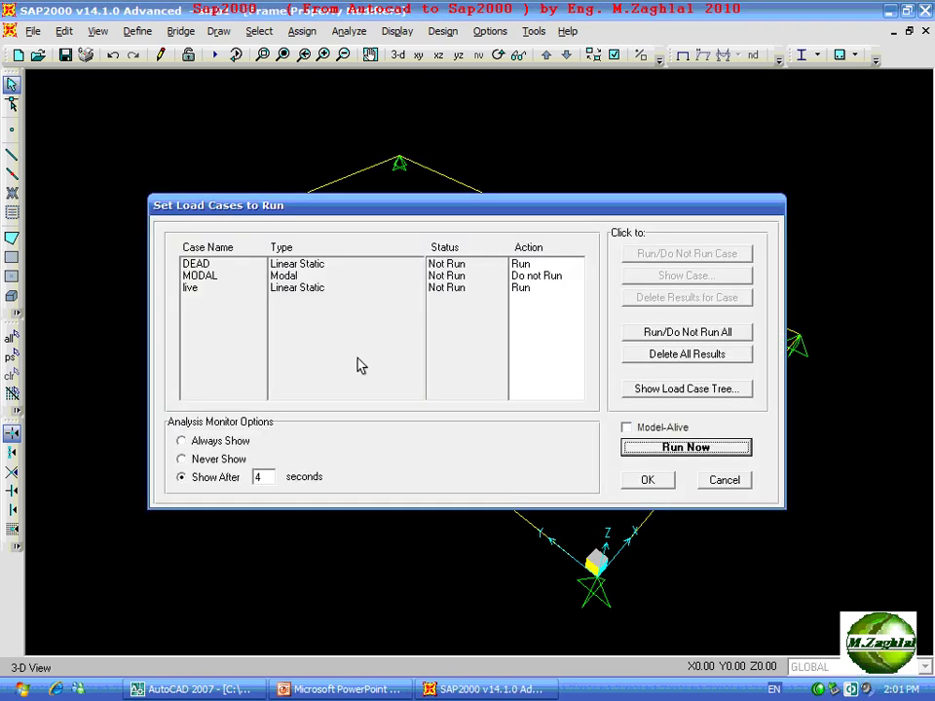
left_click(671, 450)
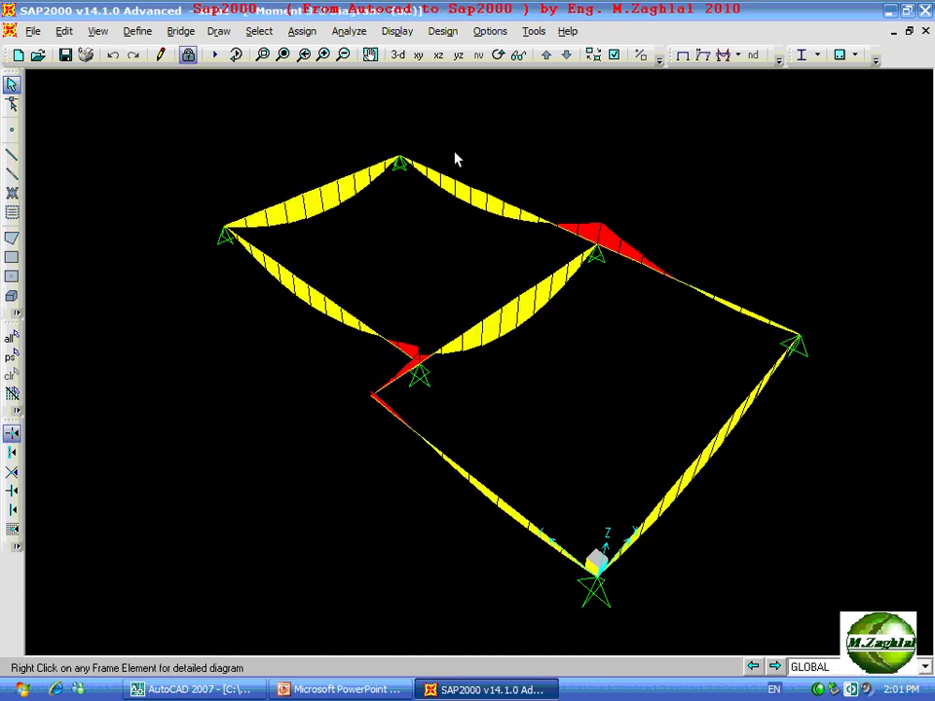
left_click(262, 54)
left_click_drag(359, 370, 425, 448)
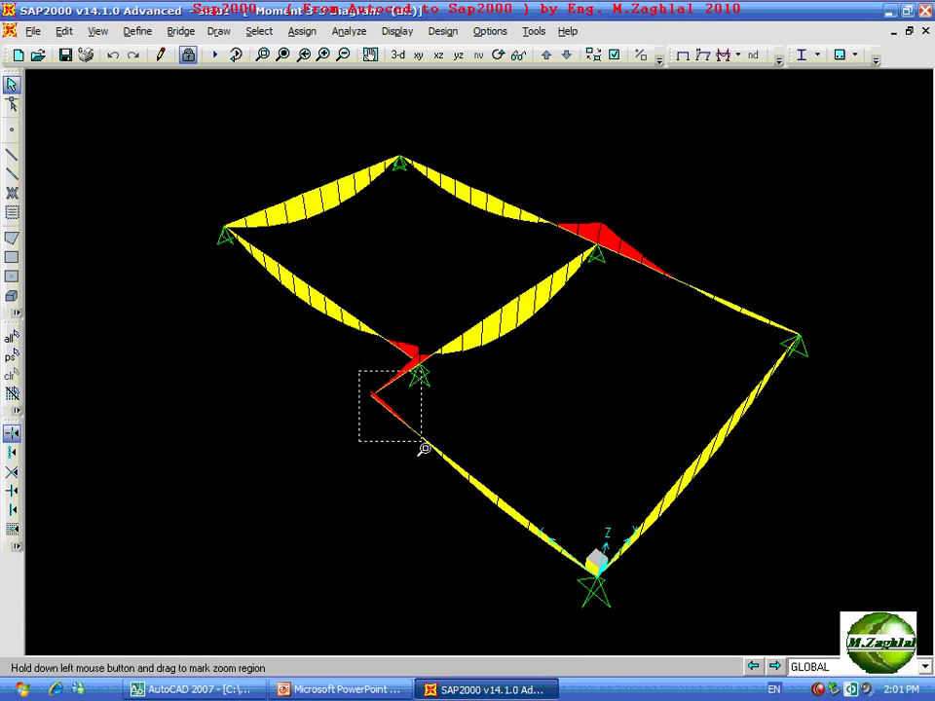
mouse_move(373, 395)
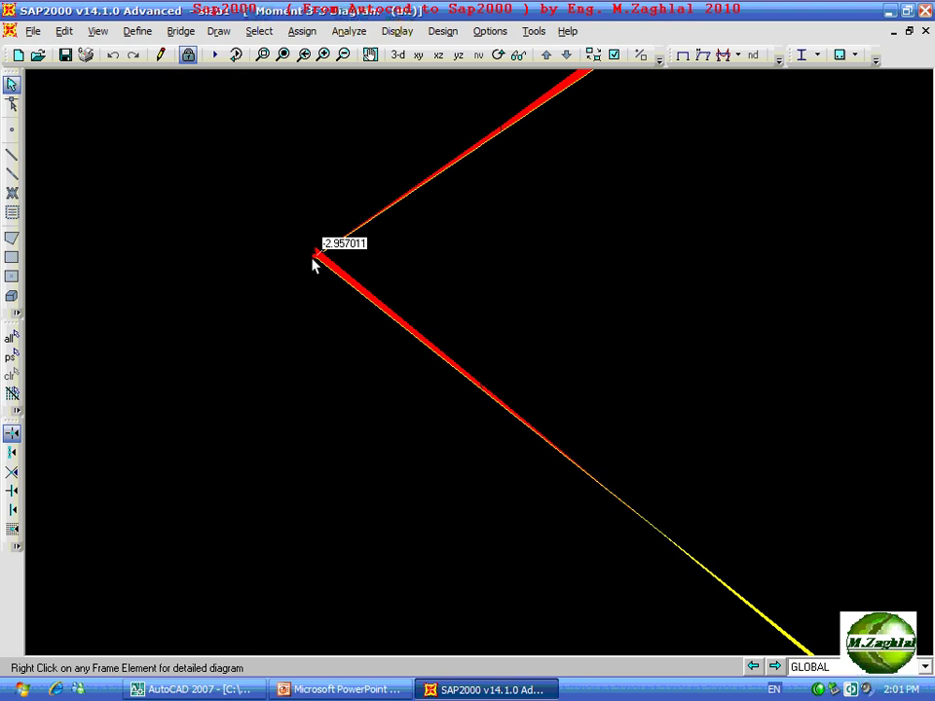
left_click(282, 55)
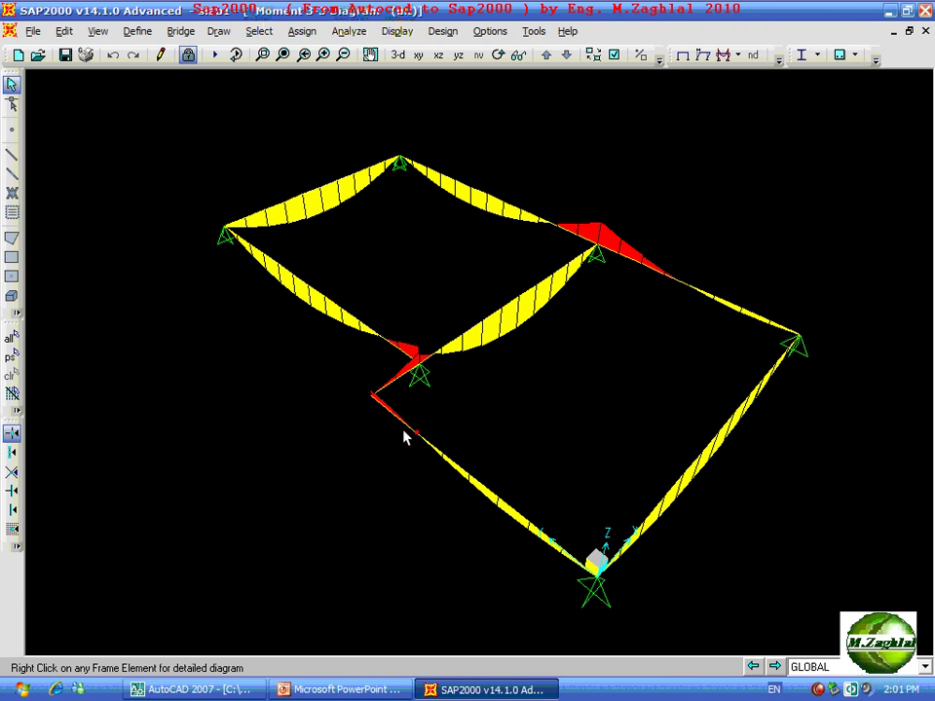
left_click(418, 55)
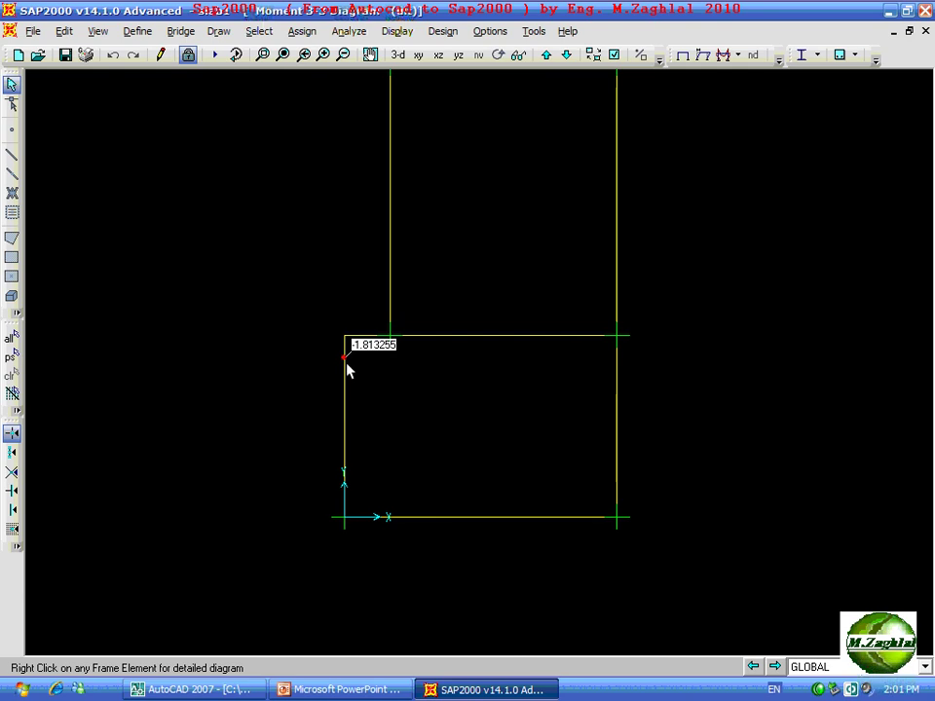
left_click(398, 55)
left_click(264, 56)
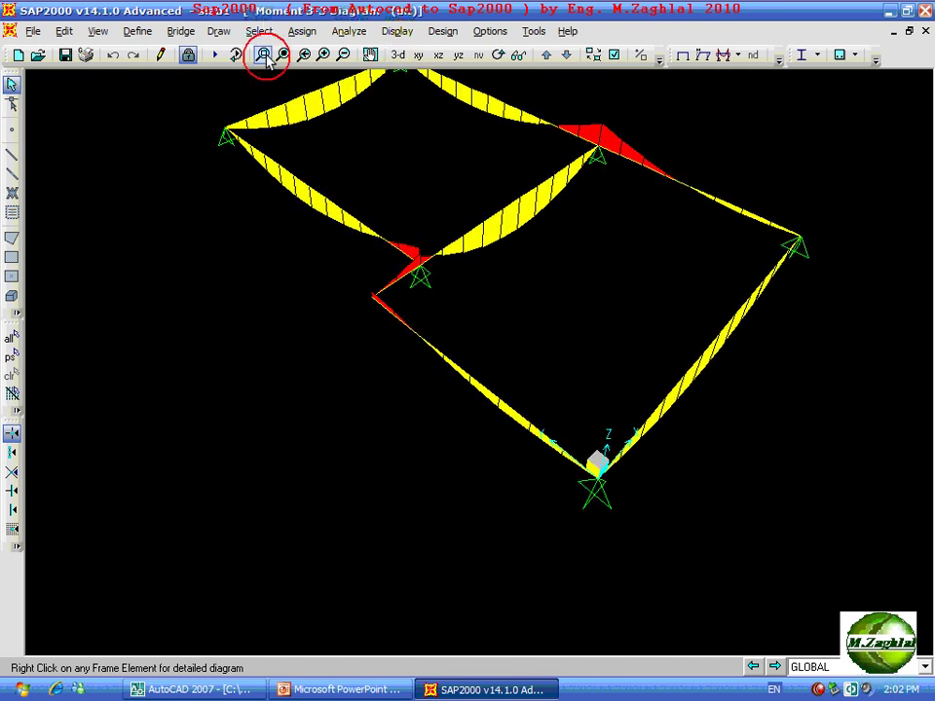
left_click_drag(345, 282, 419, 346)
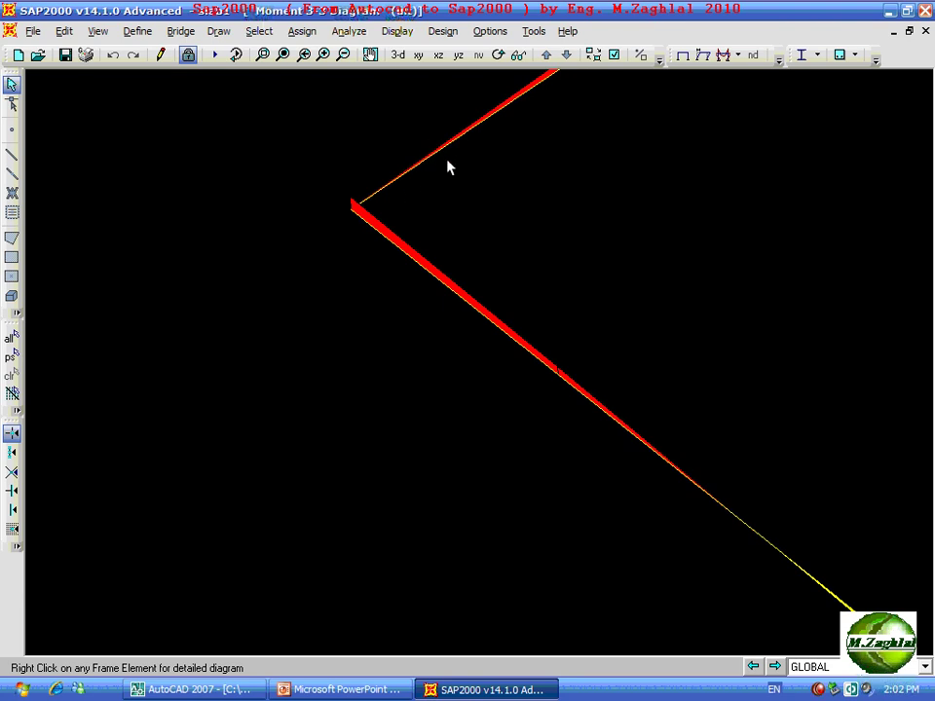
left_click(282, 54)
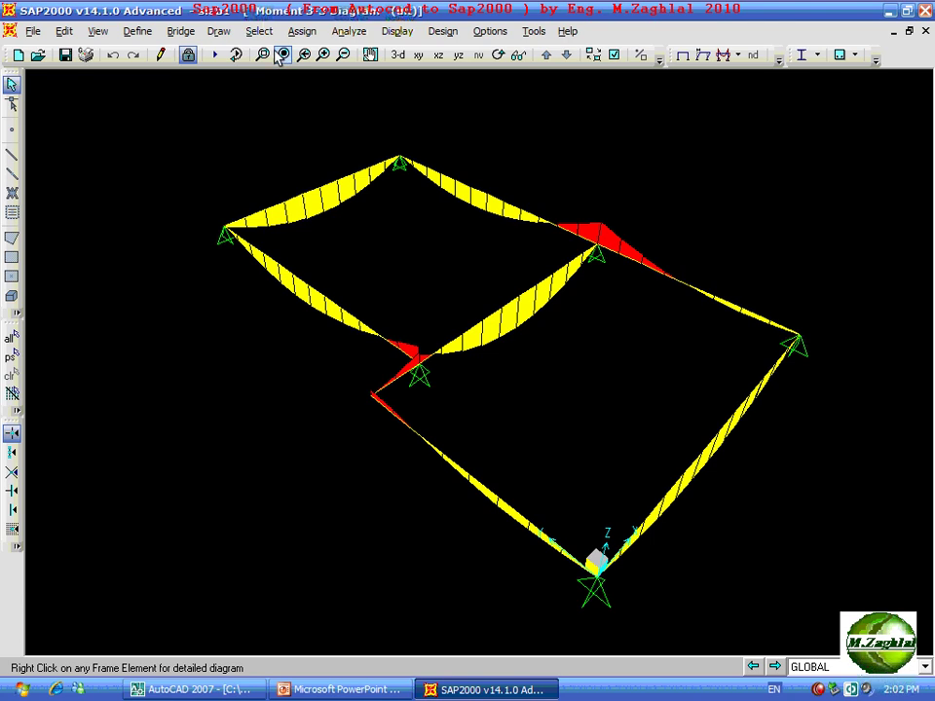
Unlock the model, discarding the analysis results, and select everything.
left_click(188, 54)
left_click(427, 397)
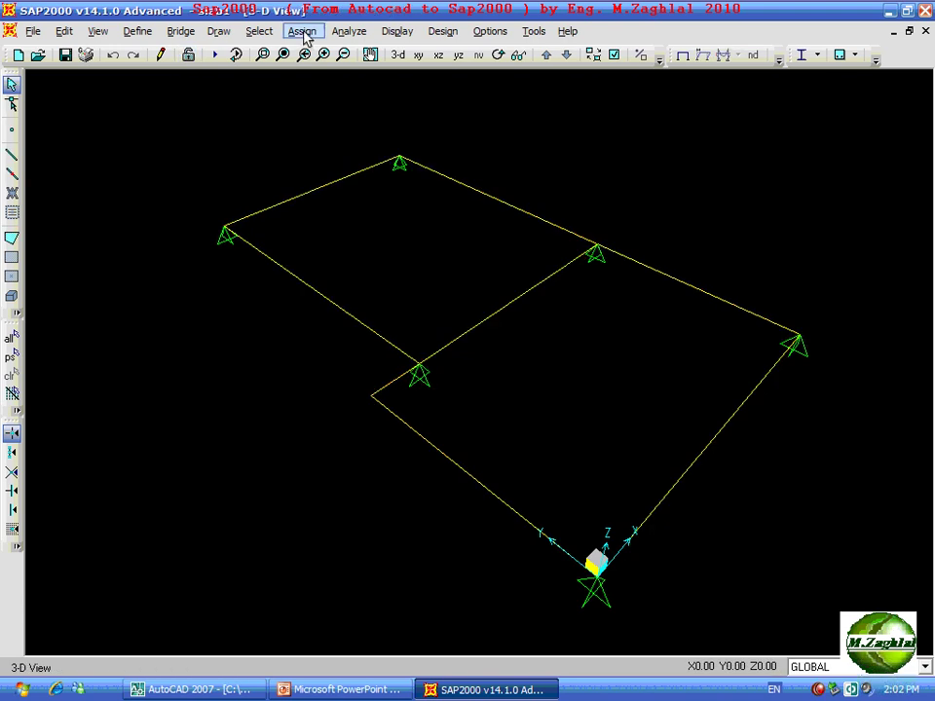
key("ctrl+a")
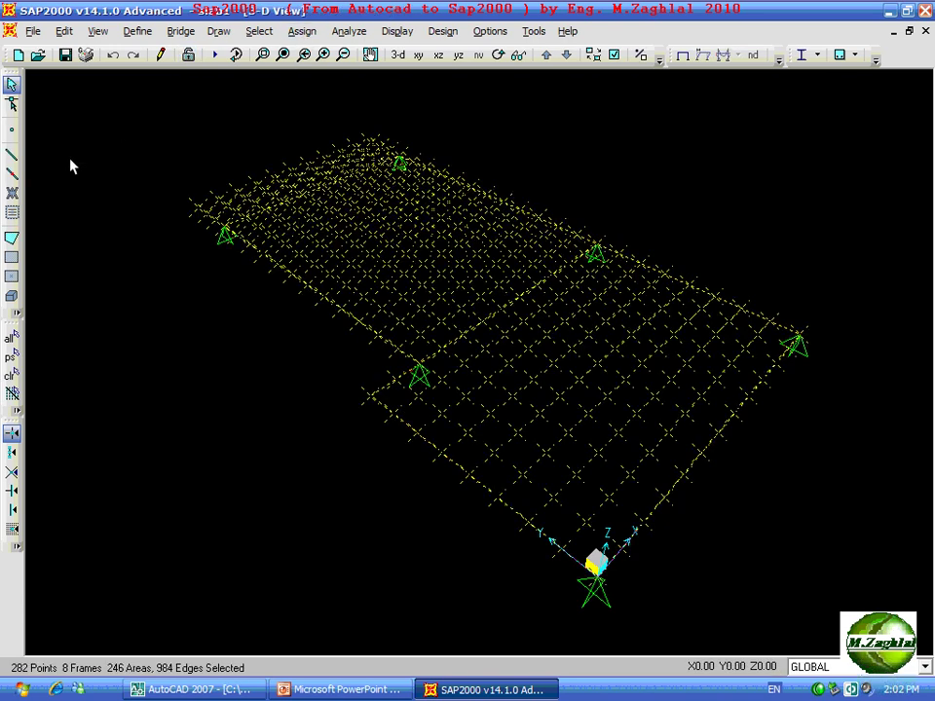
Reduce the torsional constant property modifier on all frames and rerun the analysis.
left_click(302, 31)
mouse_move(326, 73)
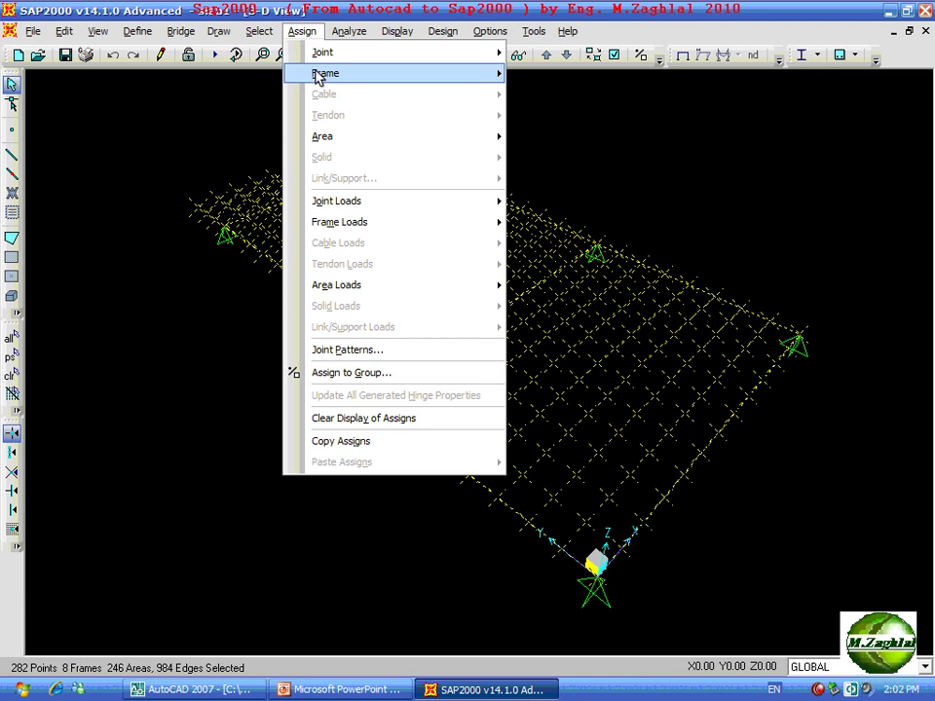
left_click(541, 93)
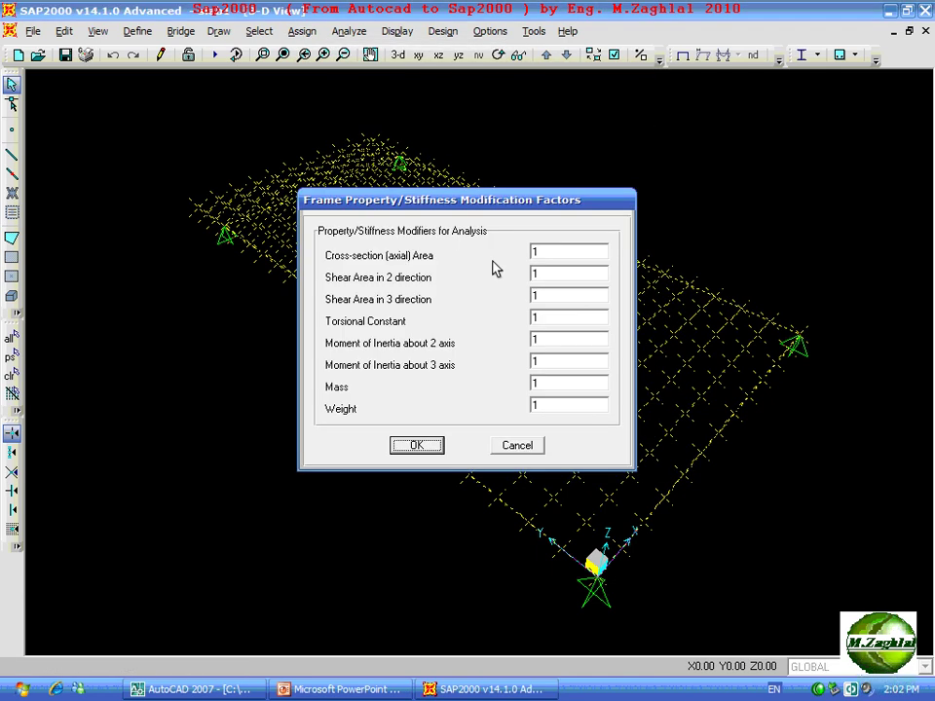
double_click(557, 313)
left_click(416, 445)
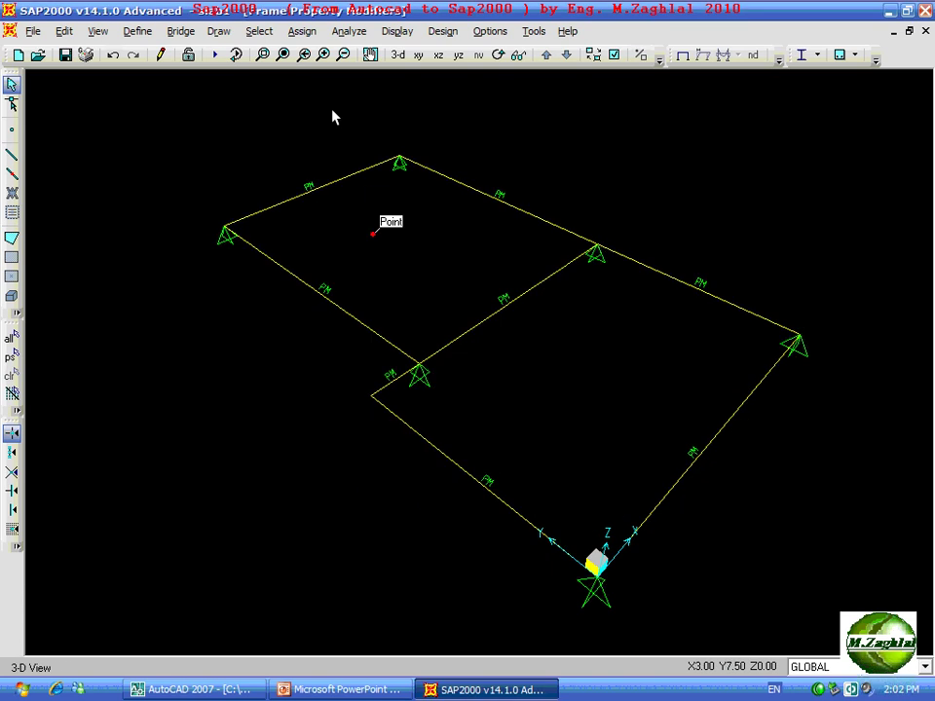
left_click(215, 55)
left_click(686, 447)
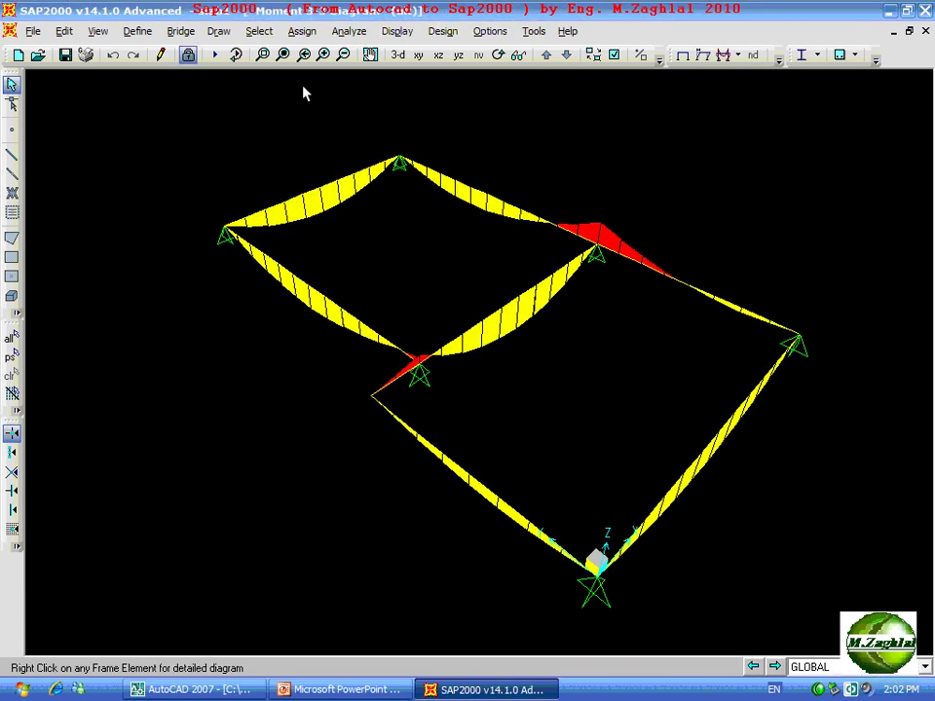
Zoom into the lower-left joint, then back out and inspect the top beam's moment.
left_click(262, 54)
left_click_drag(351, 382, 439, 502)
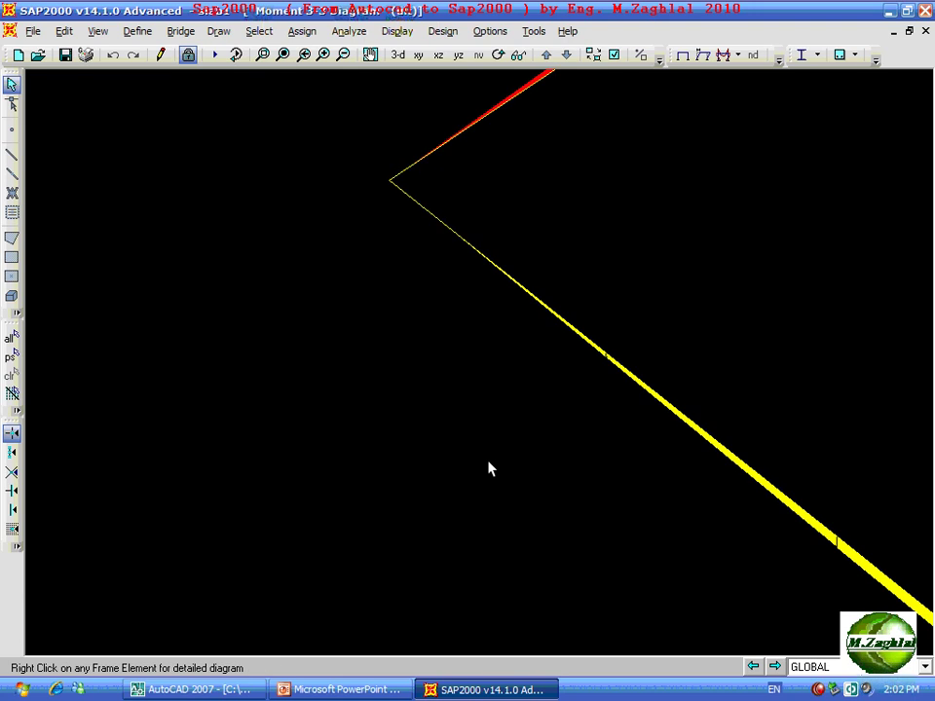
left_click(282, 55)
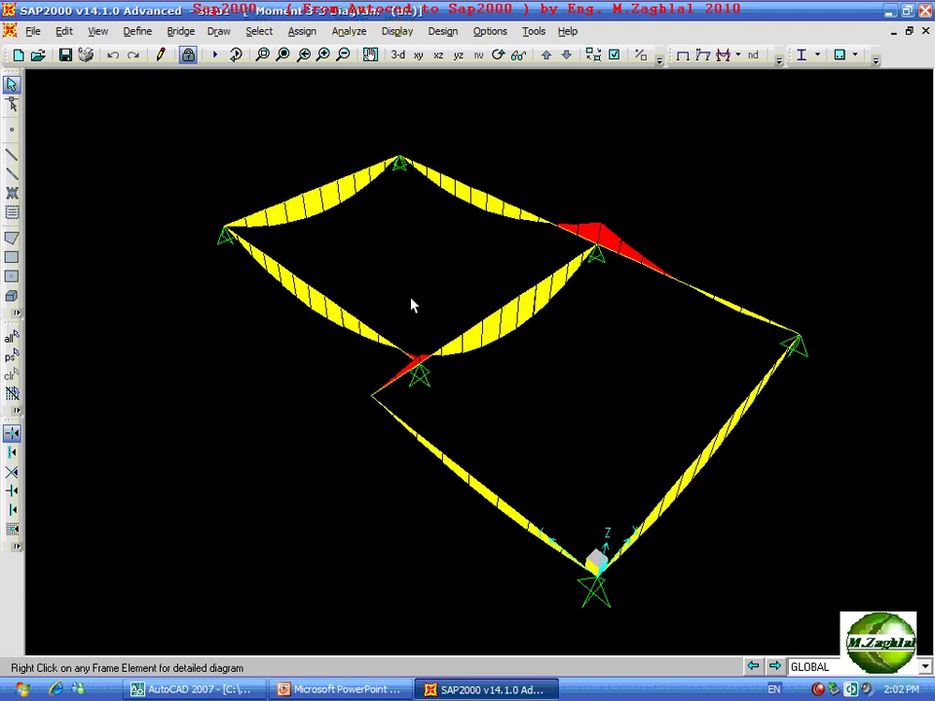
right_click(444, 179)
Rotate and tilt the view to inspect a support's negative moment, then open the force display choices.
key("Left")
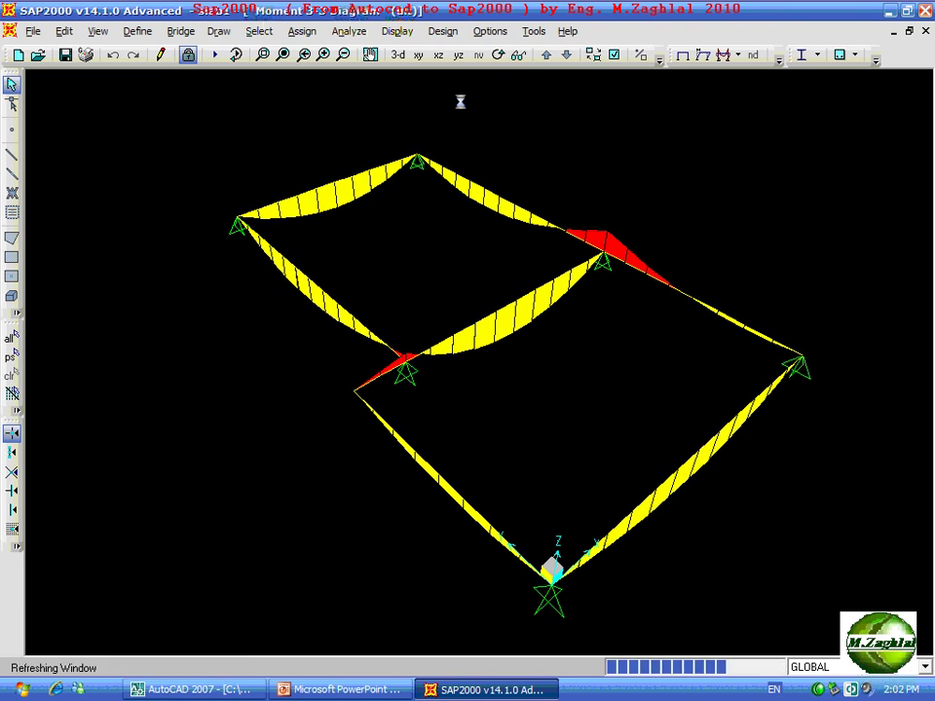
key("Left")
key("Left")
key("Left")
key("Left")
key("Down")
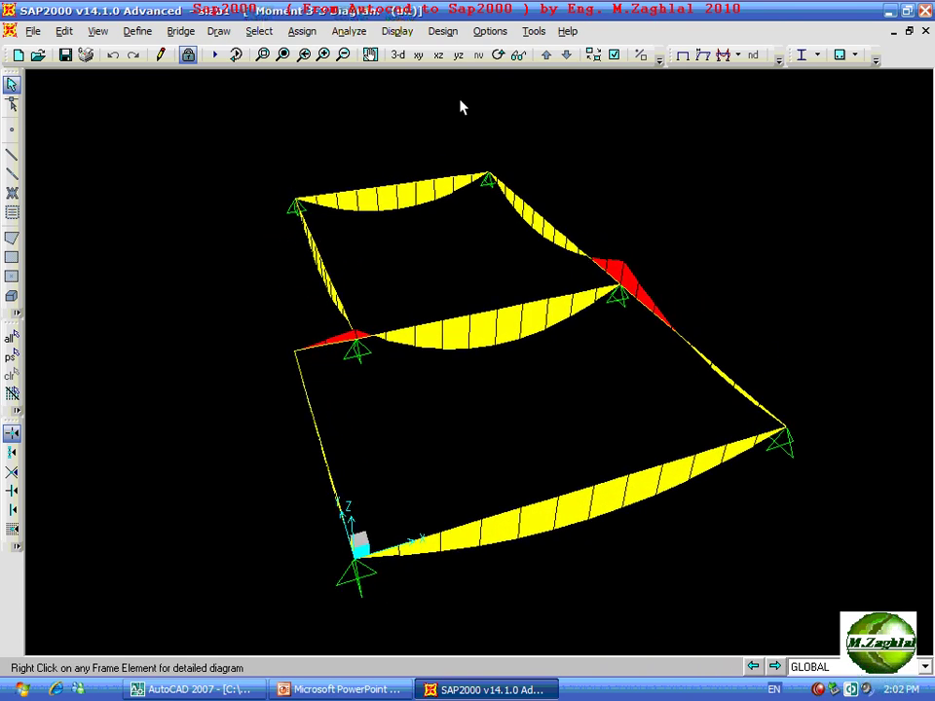
key("Down")
key("Down")
key("Down")
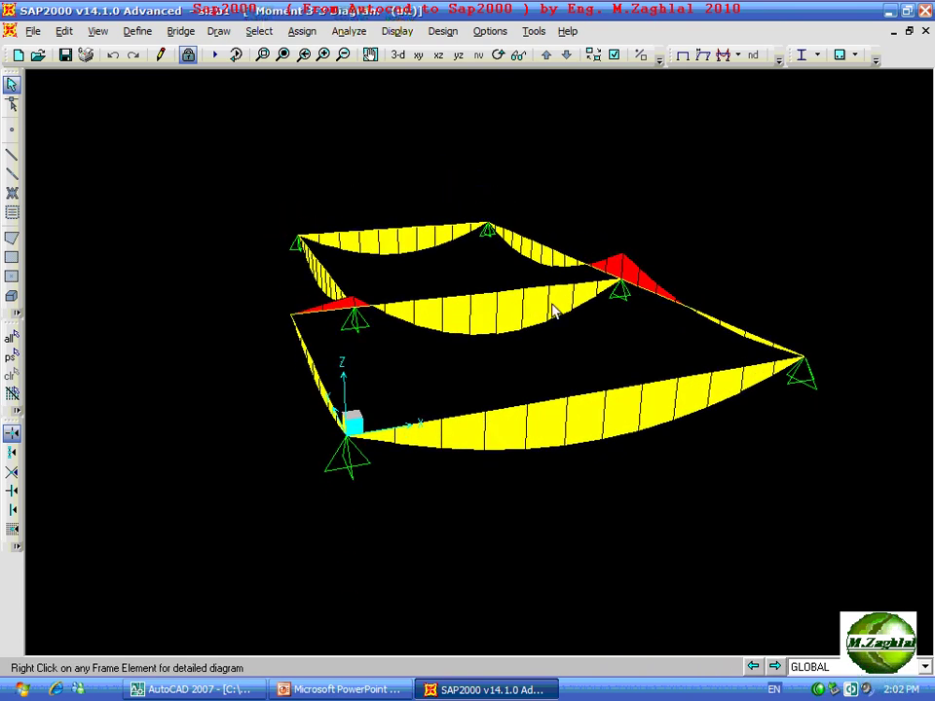
mouse_move(329, 339)
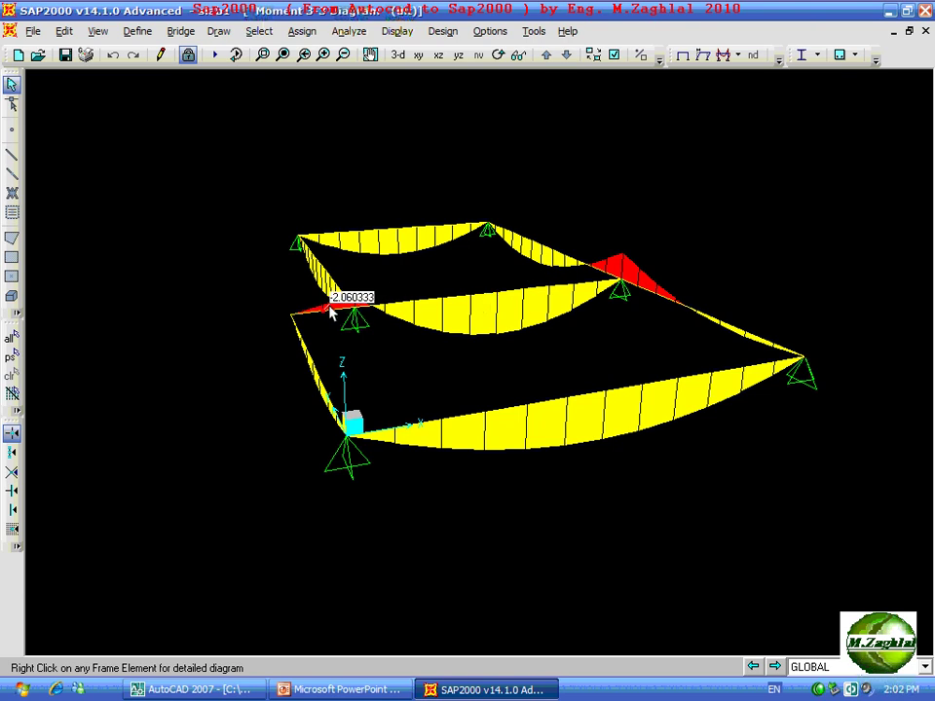
left_click(262, 54)
left_click_drag(368, 298, 384, 323)
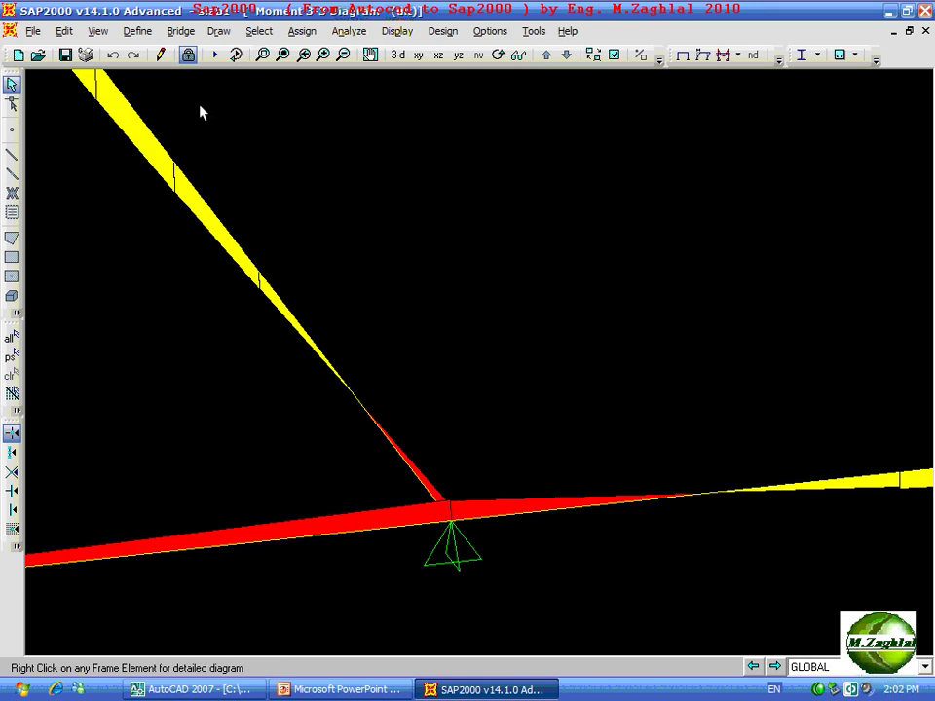
left_click(282, 54)
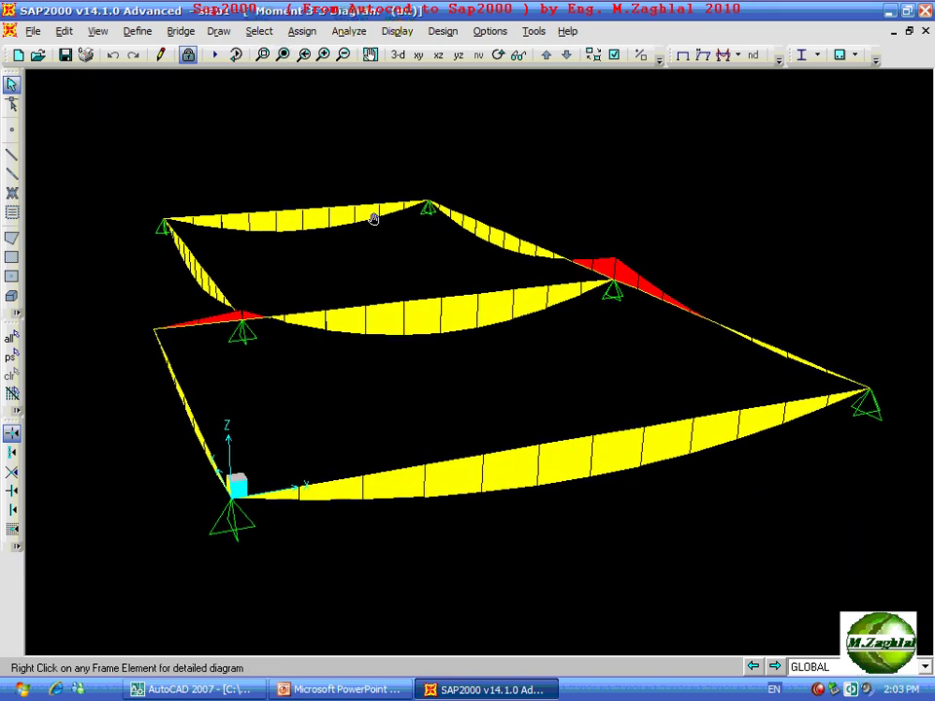
middle_click_drag(373, 227, 393, 223)
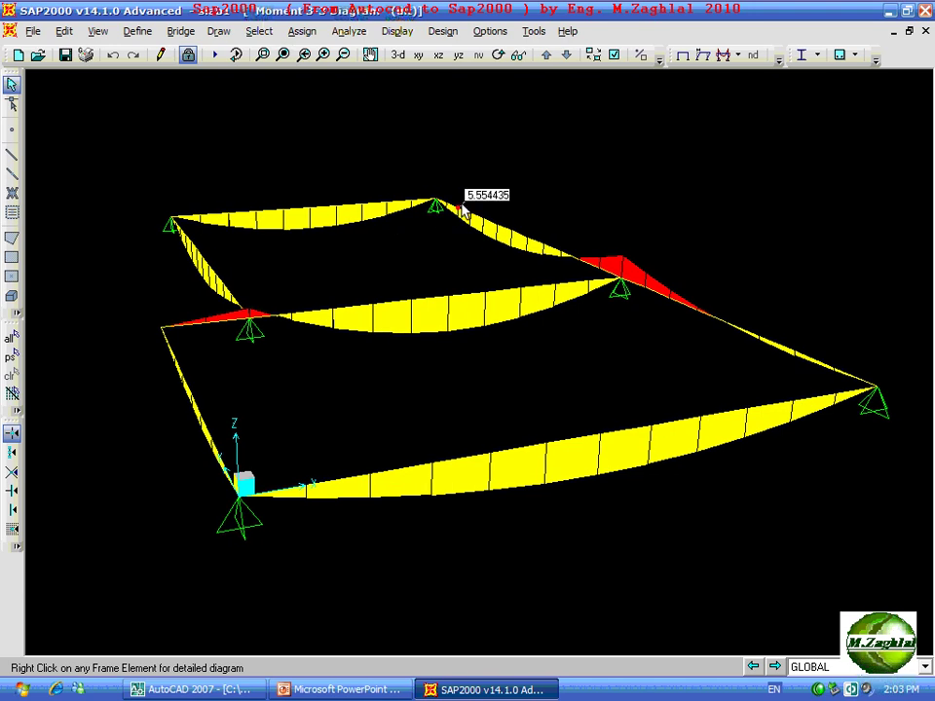
left_click(739, 56)
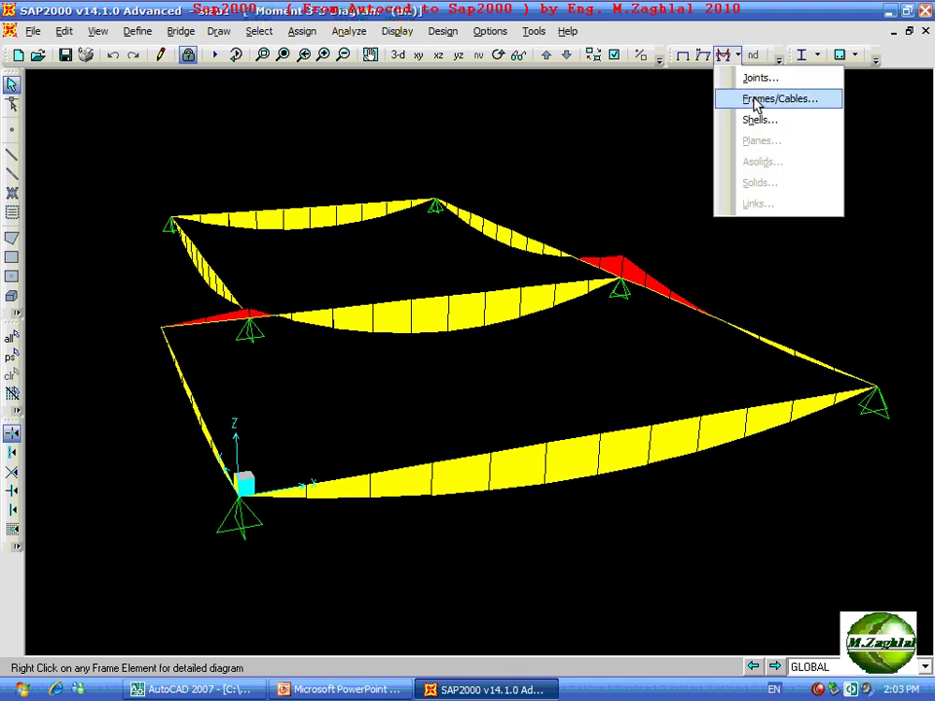
Display the Shear 2-2 force diagram on the frames.
left_click(758, 99)
left_click(402, 370)
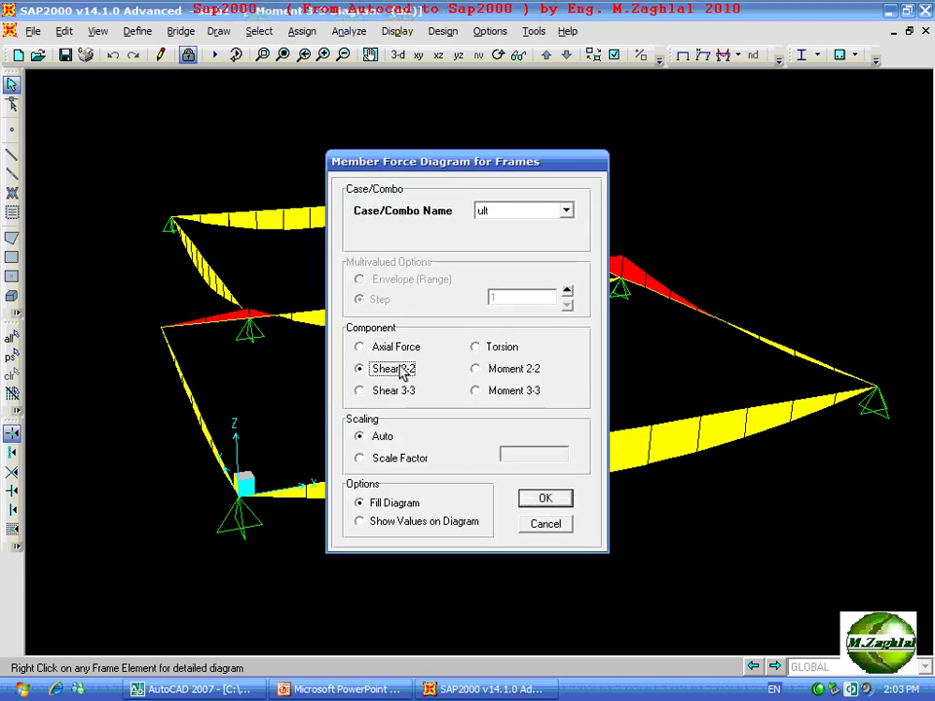
left_click(551, 500)
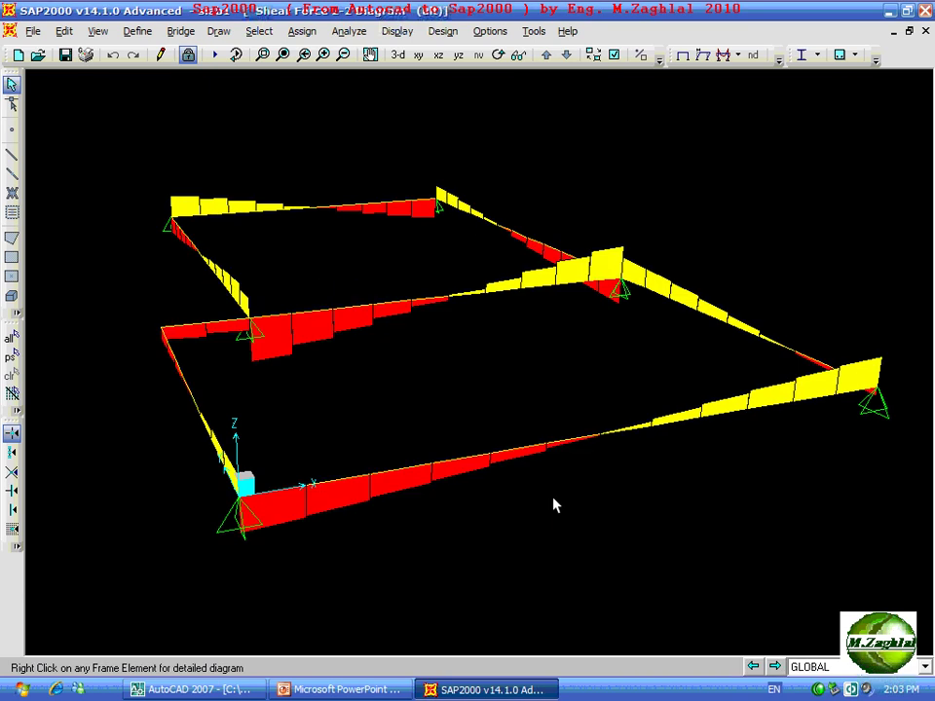
Reopen the frame force diagram settings after dismissing the shell force dialog unchanged.
left_click(738, 55)
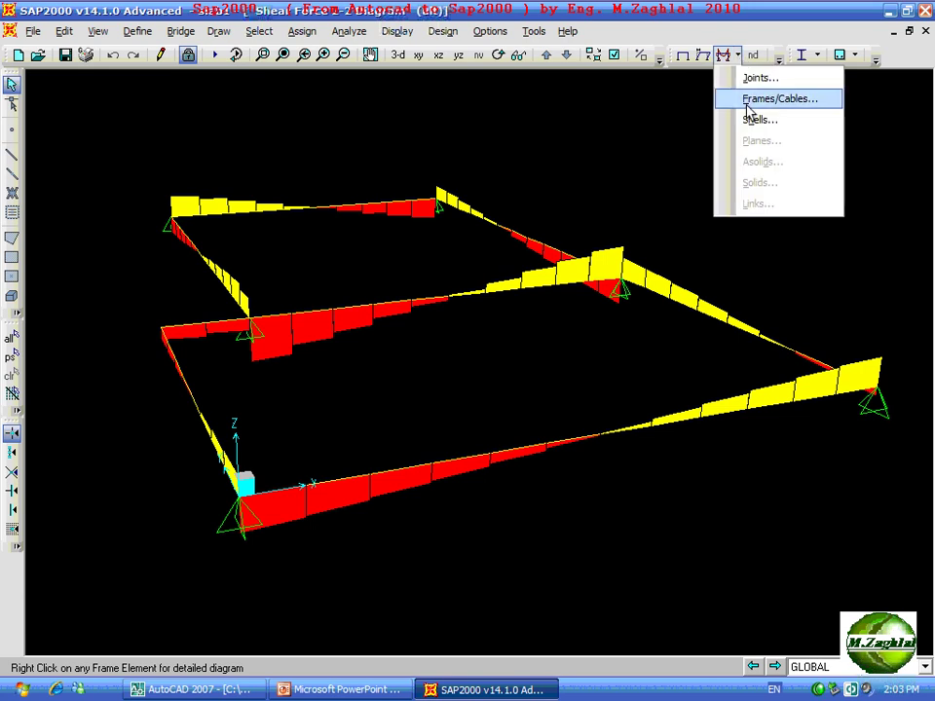
left_click(748, 101)
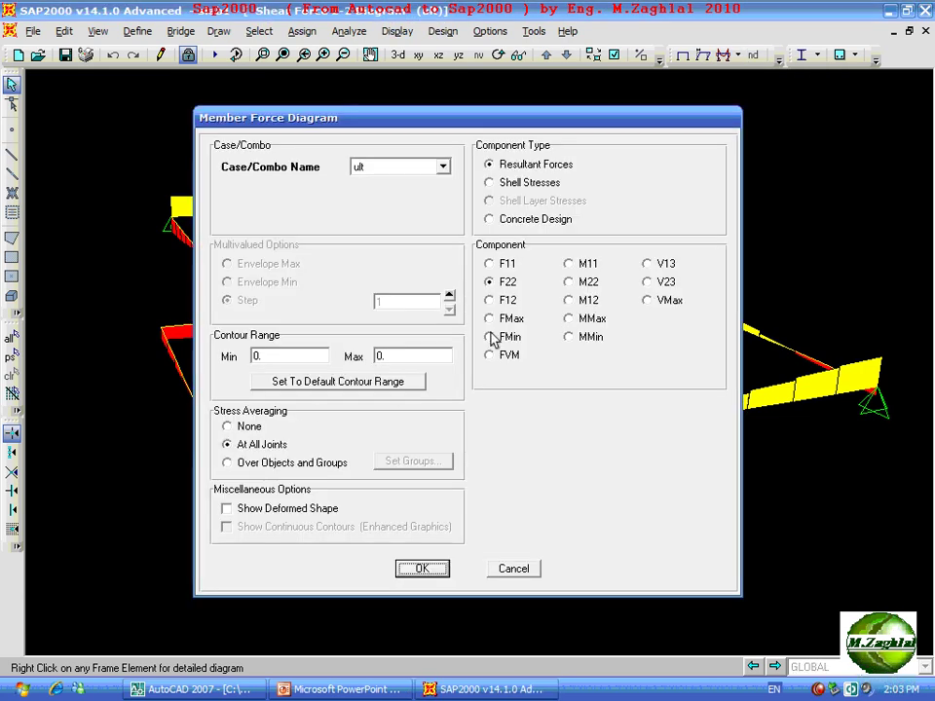
left_click(513, 567)
left_click(725, 54)
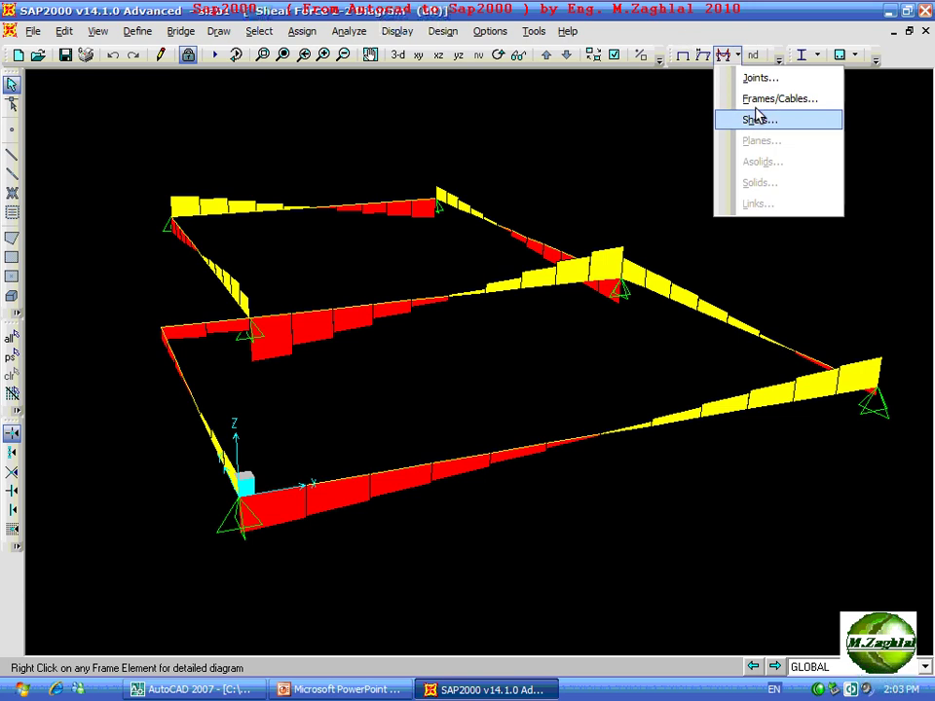
left_click(758, 100)
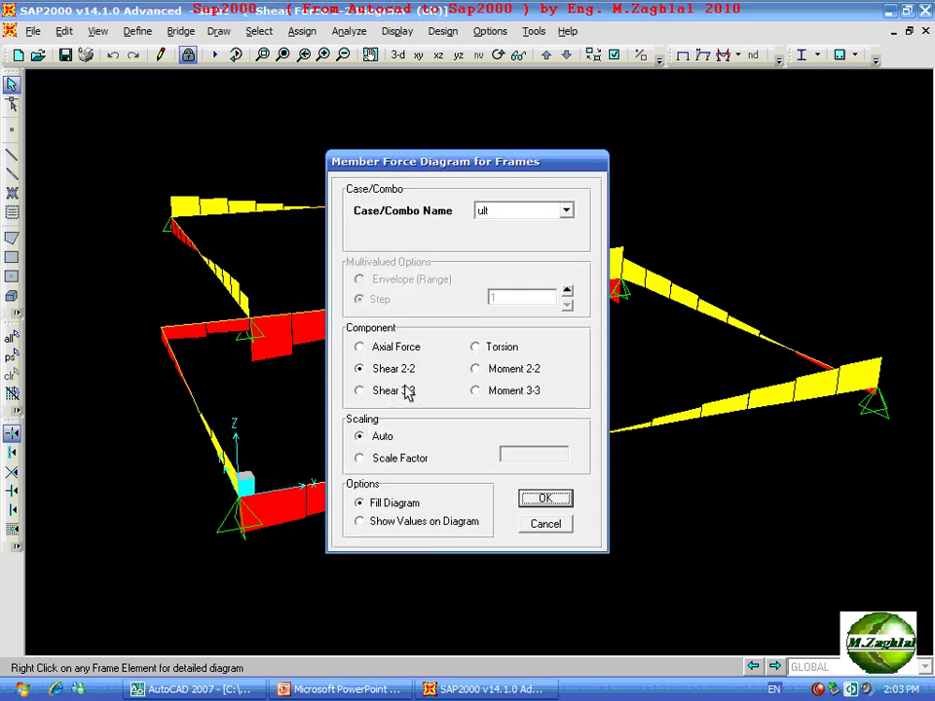
Show values on the shear diagram using a fixed scale factor of 0.04.
left_click(395, 526)
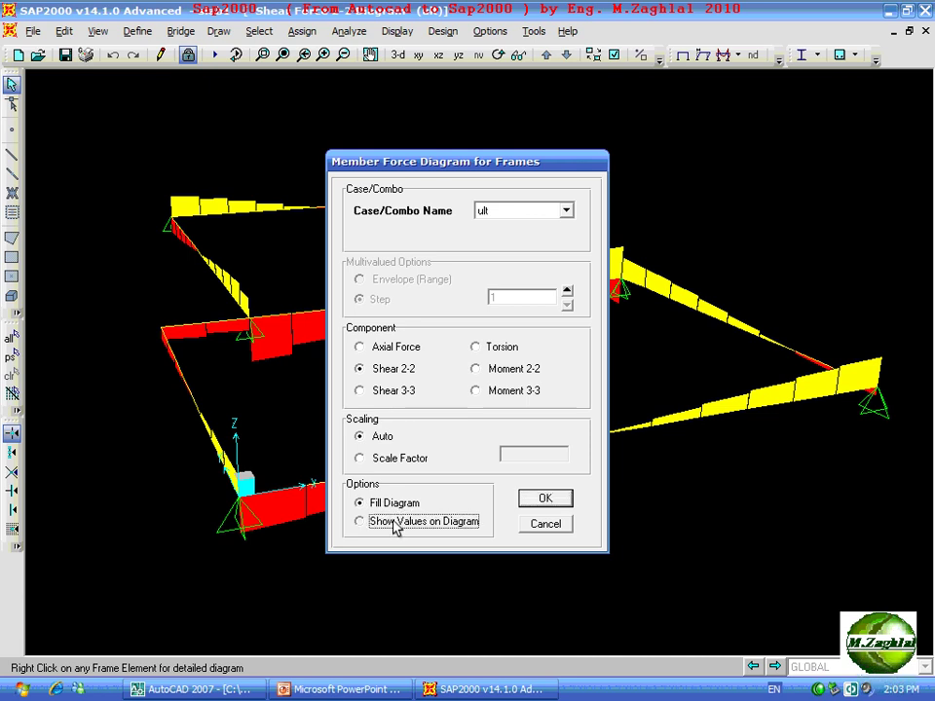
left_click(390, 458)
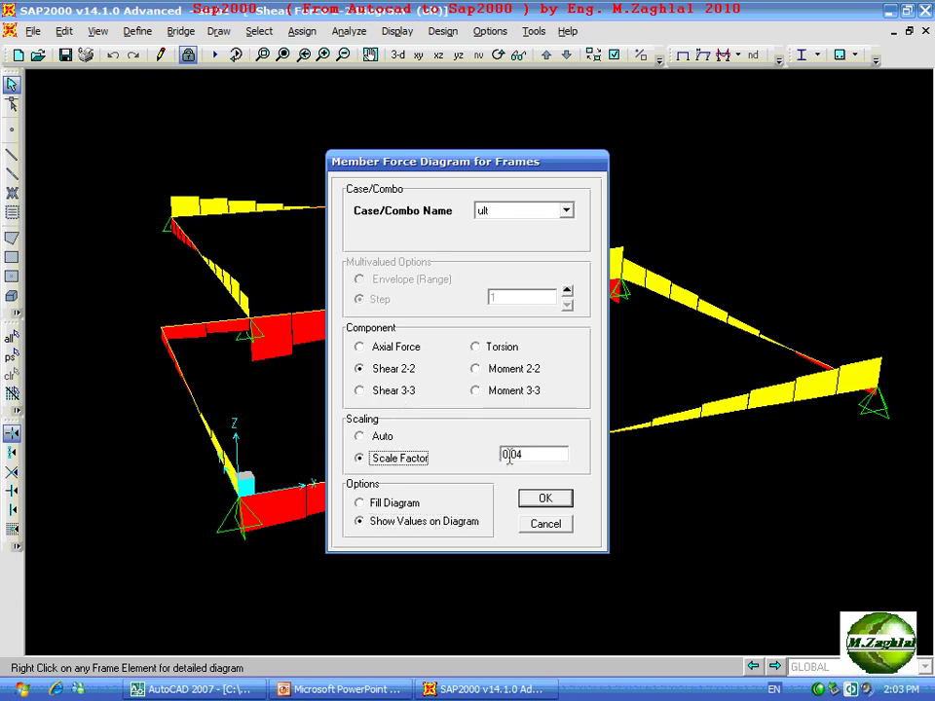
double_click(508, 456)
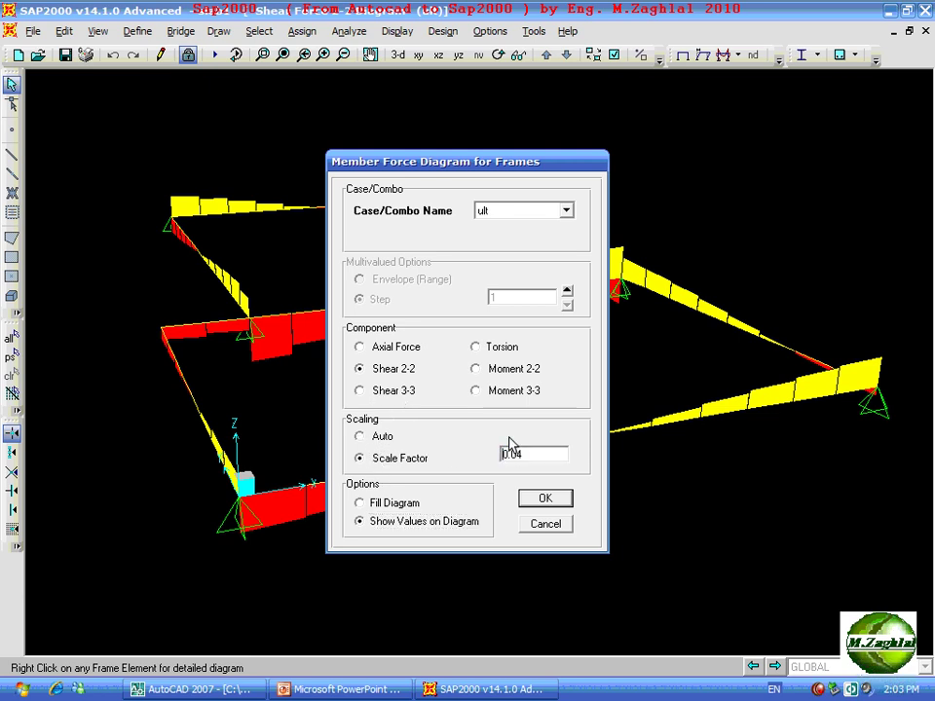
left_click(503, 454)
left_click(551, 499)
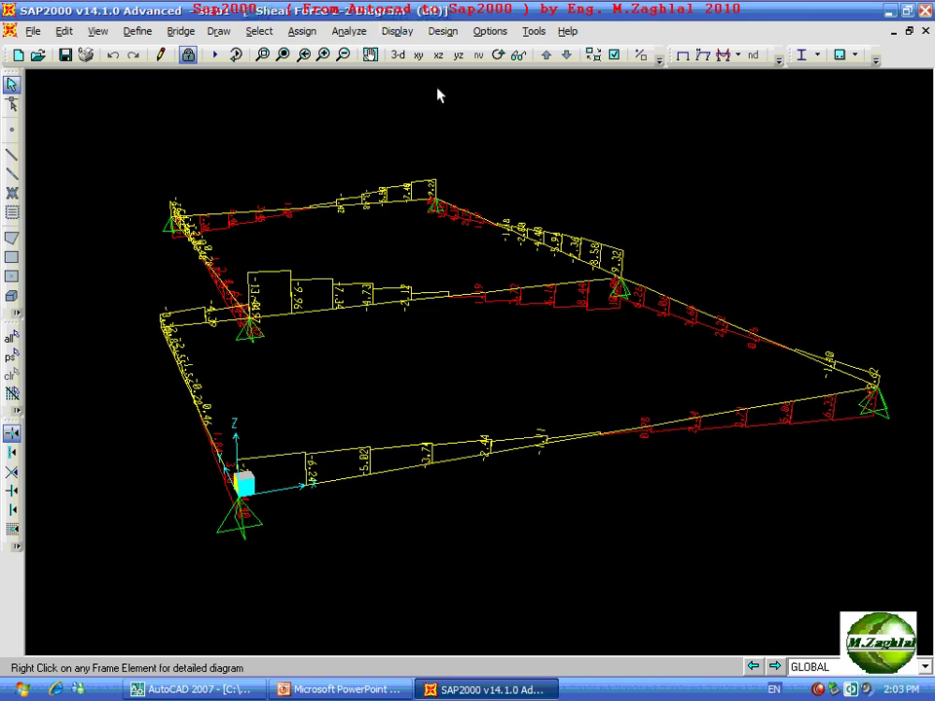
Switch to the XY plan view with slab areas made visible, then pick shell forces.
left_click(419, 56)
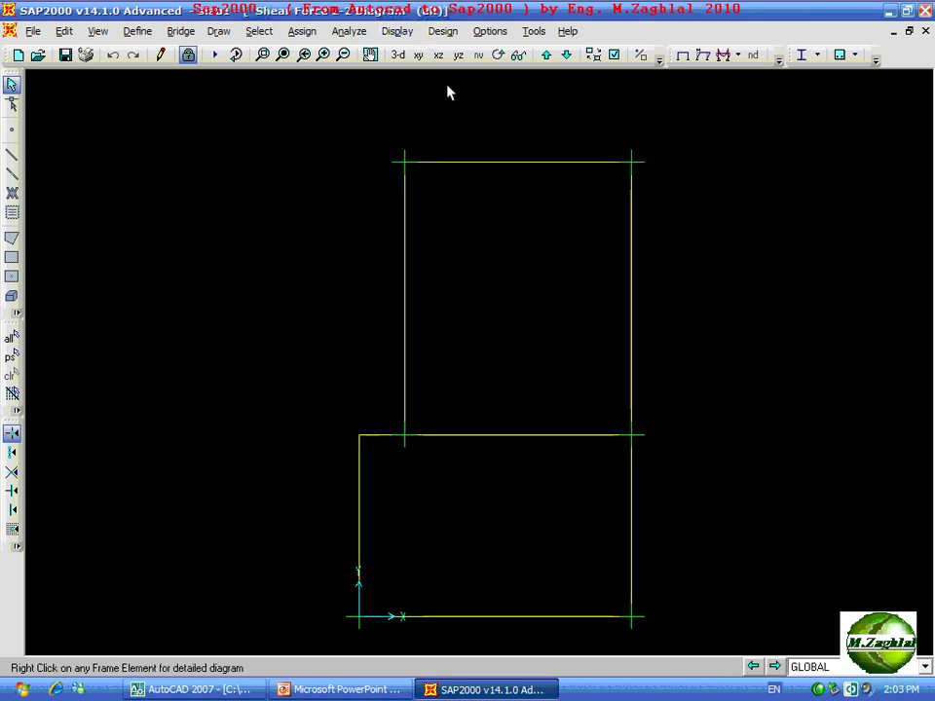
left_click(614, 55)
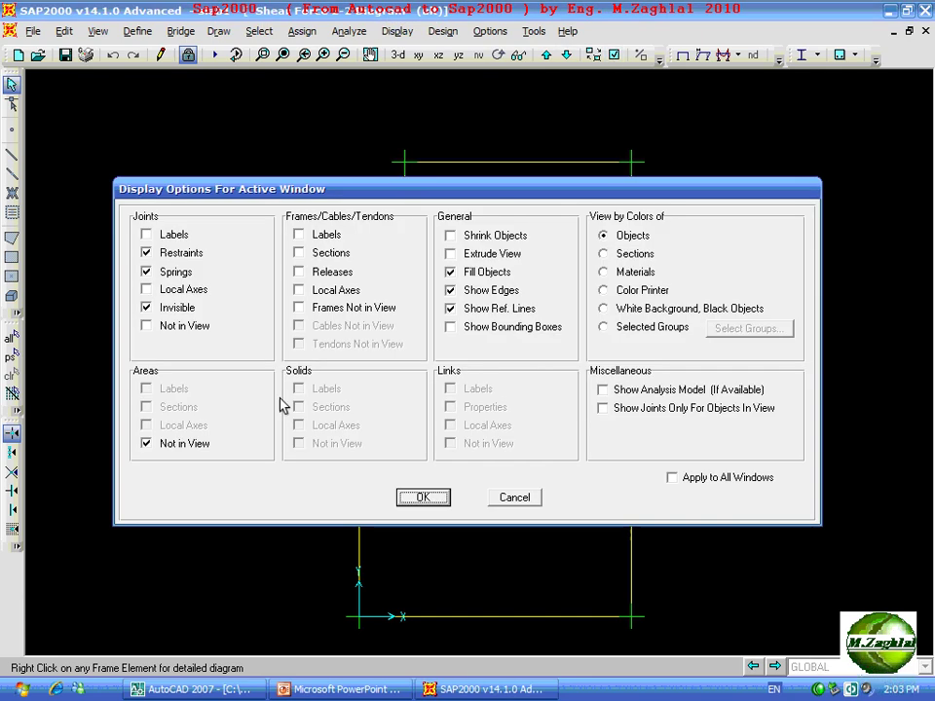
left_click(185, 444)
left_click(423, 498)
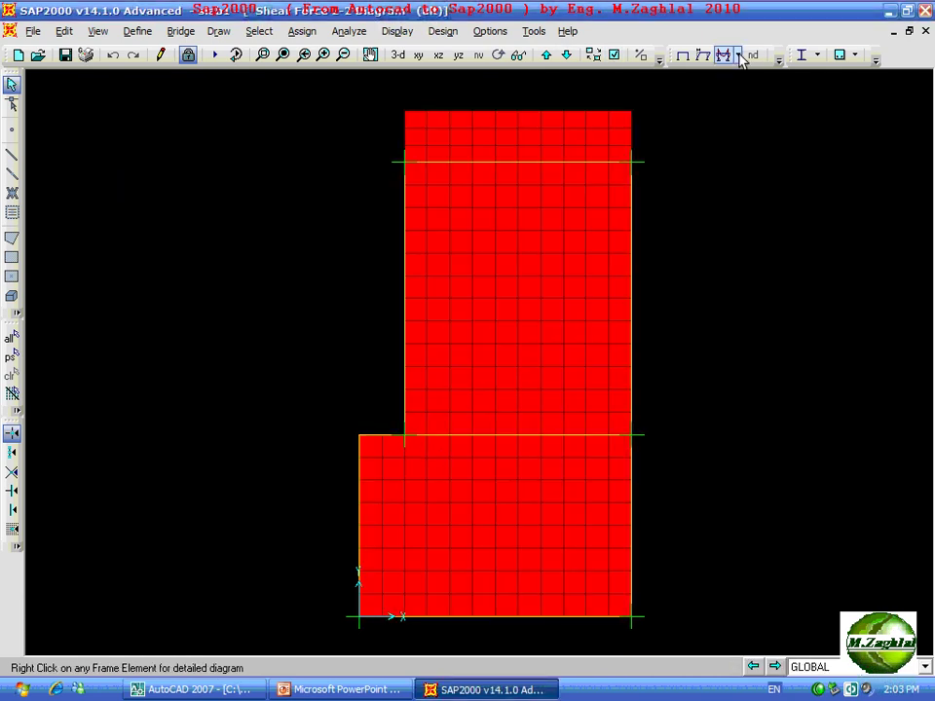
left_click(738, 55)
left_click(738, 56)
Plot the slab's M11 moment contours.
left_click(750, 117)
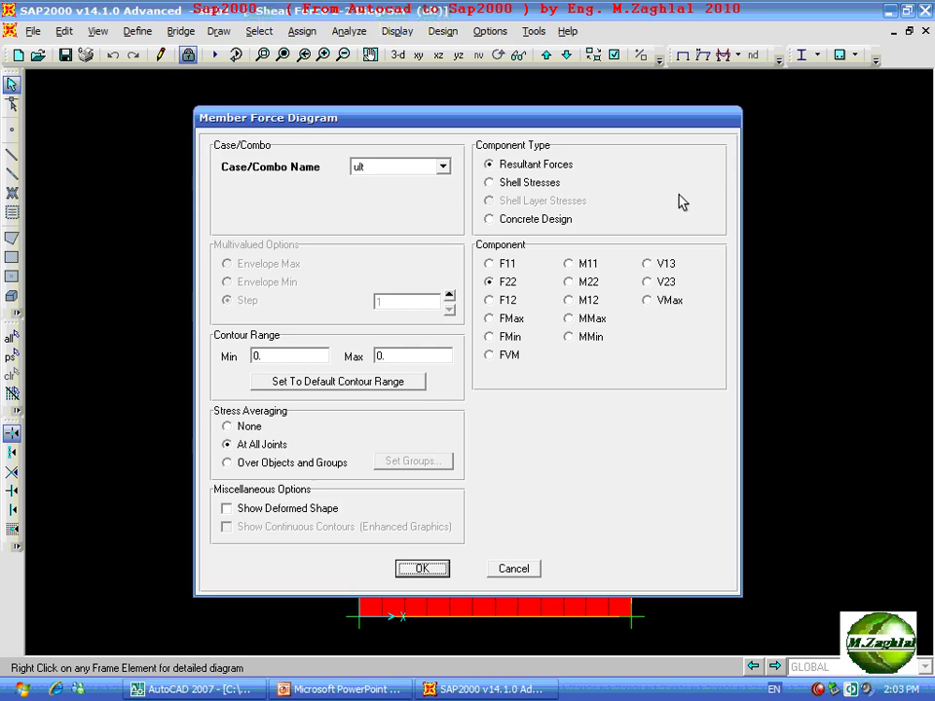
left_click(584, 264)
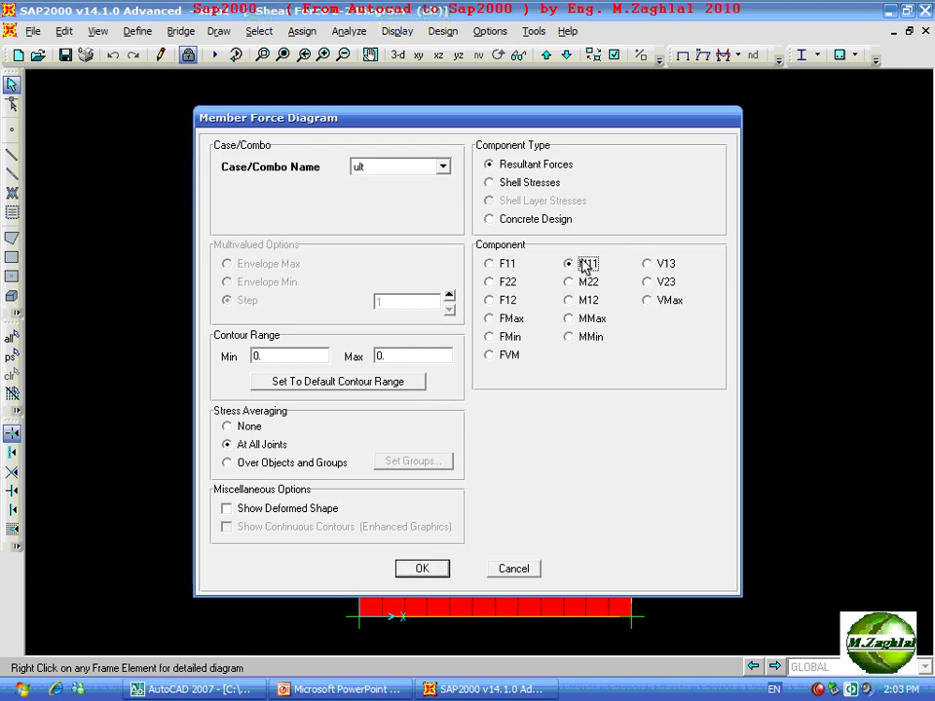
left_click(427, 569)
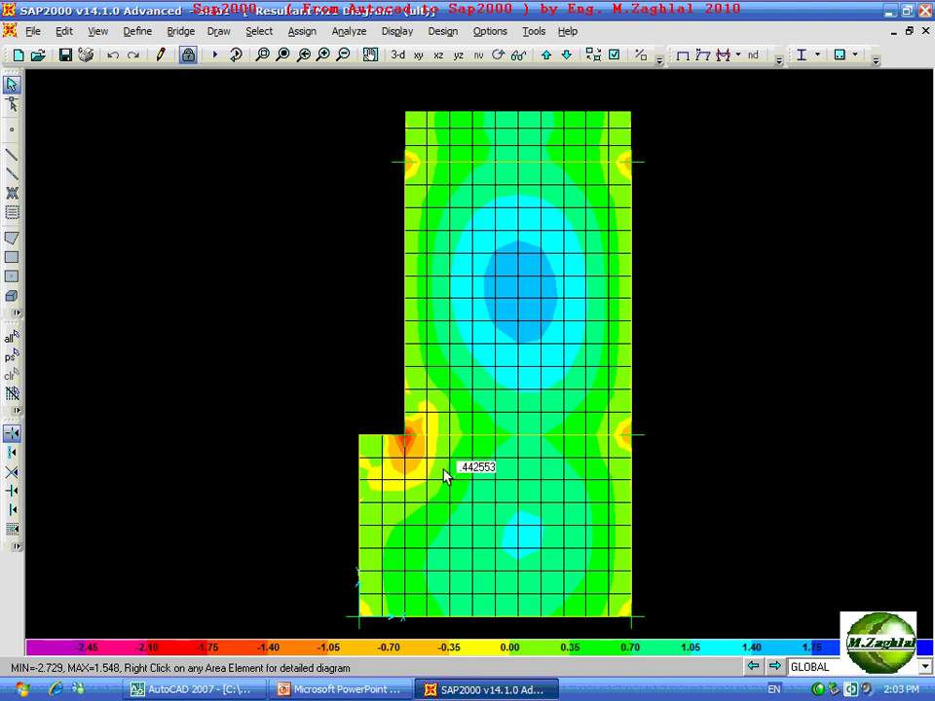
Change the shell contour plot to M22 moments.
left_click(738, 55)
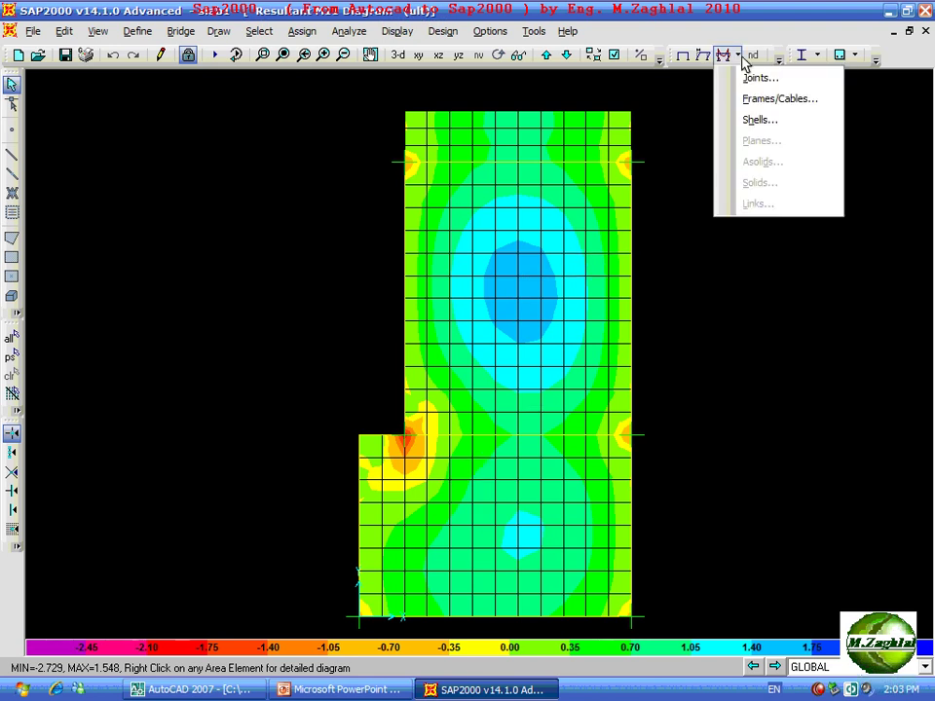
left_click(745, 119)
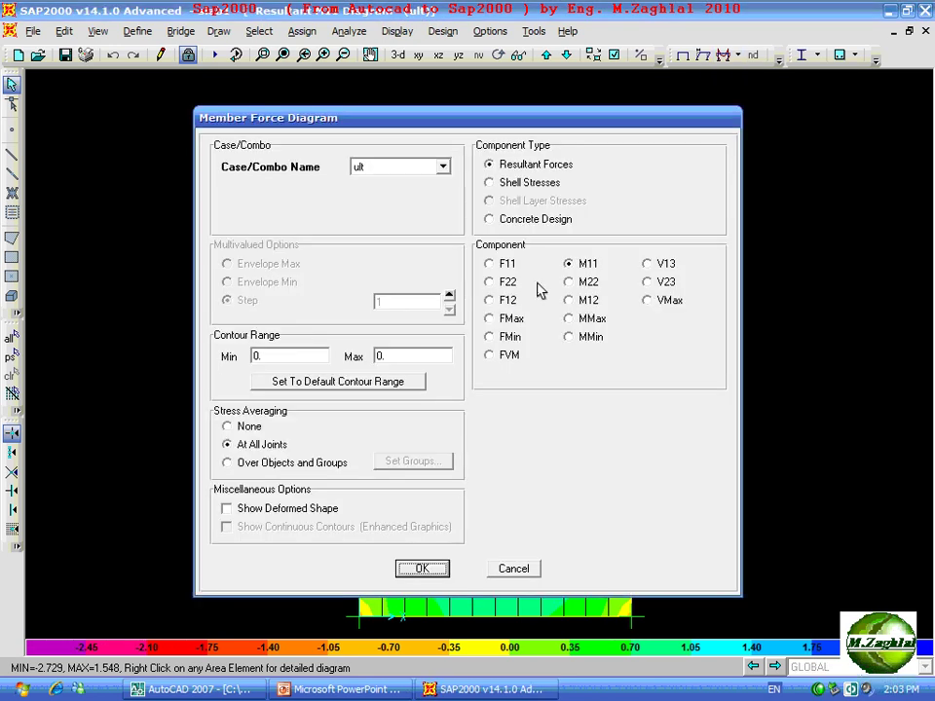
left_click(568, 282)
left_click(424, 569)
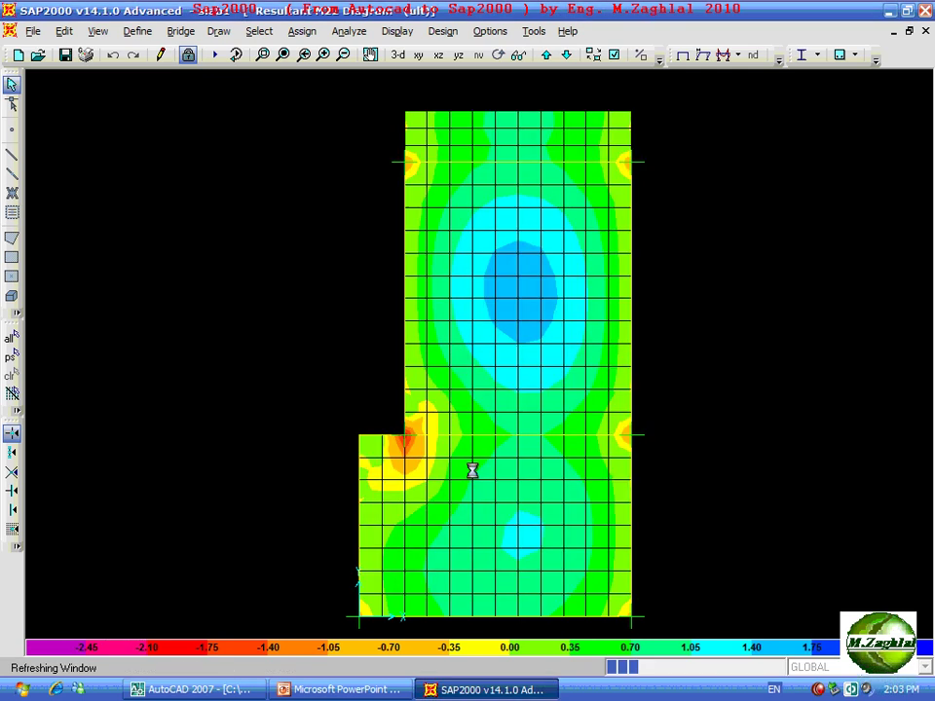